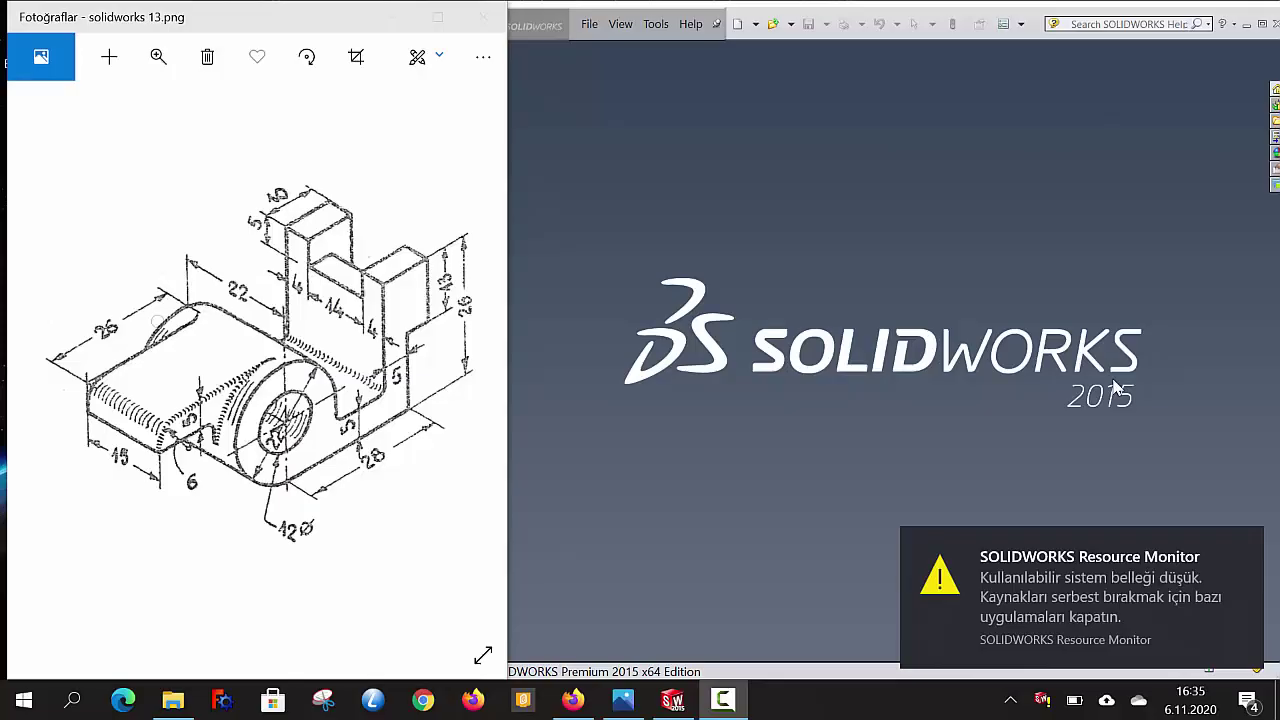
Dismiss the low-memory warning and bring up SOLIDWORKS' File menu
{"action": "left_click", "coordinate": [1245, 547]}
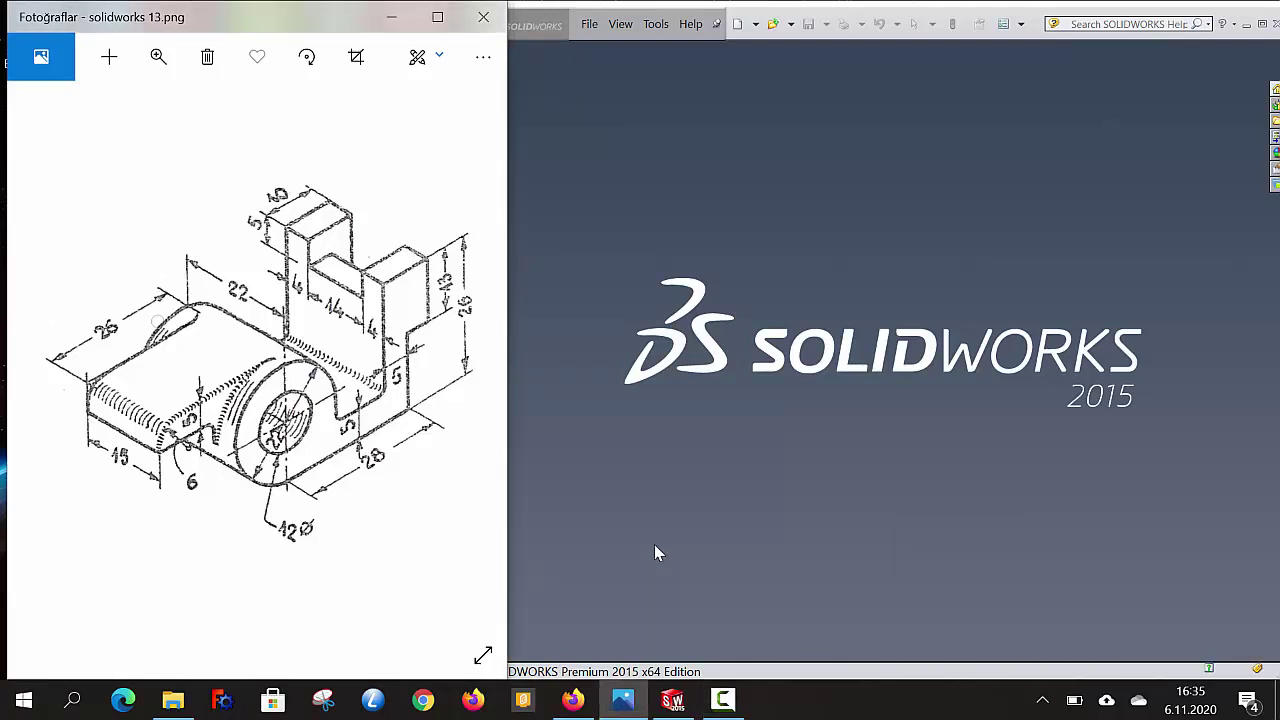
{"action": "left_click", "coordinate": [587, 24]}
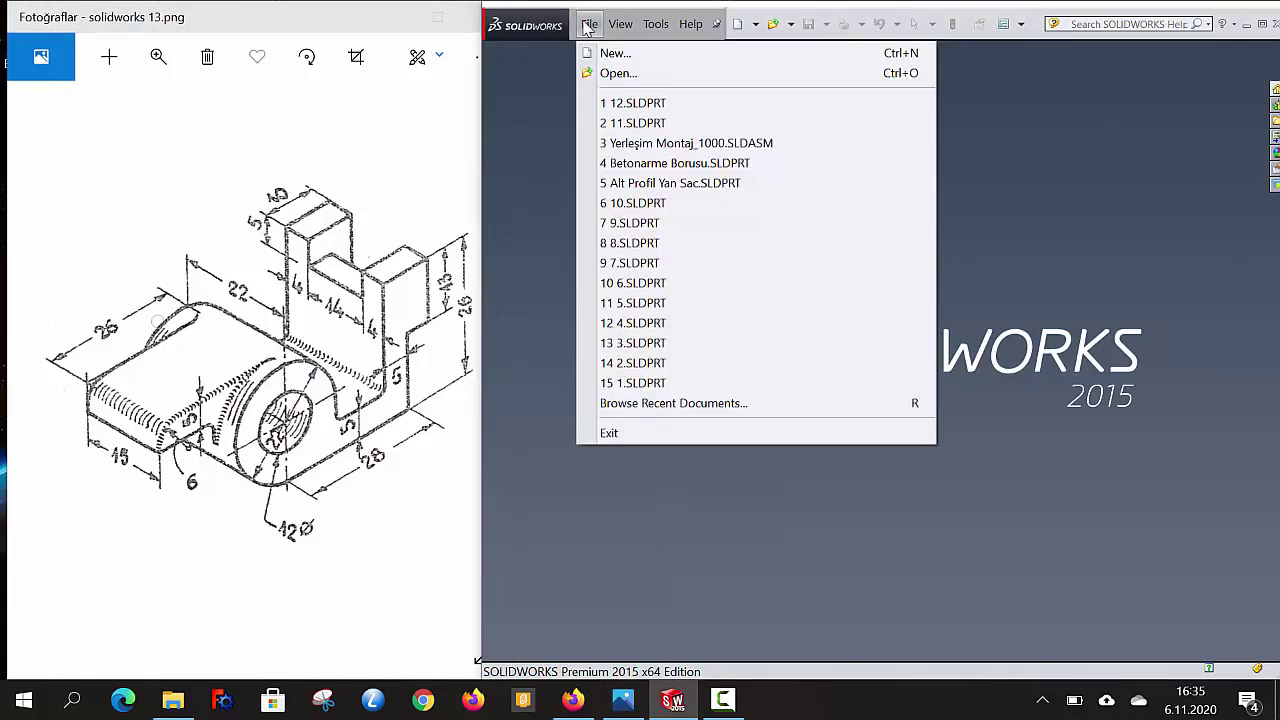
Create a new blank Part document (Part4) and clear the low-memory warning
{"action": "left_click", "coordinate": [617, 53]}
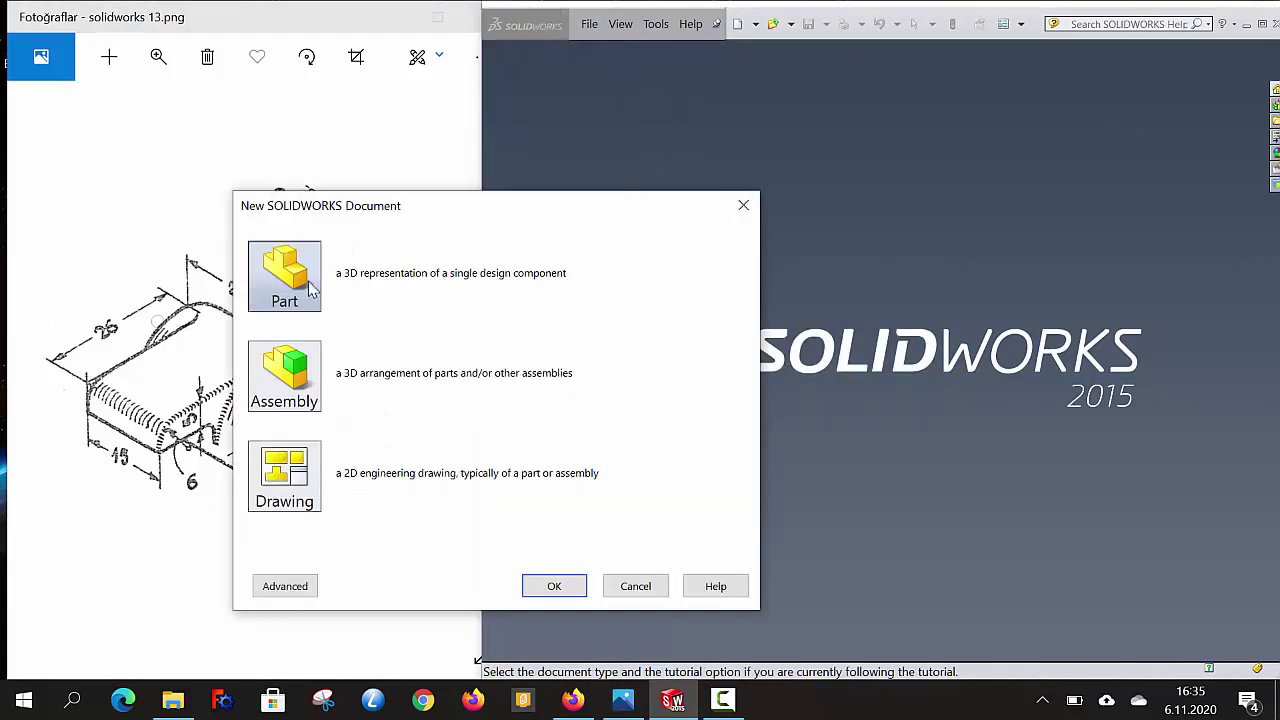
{"action": "left_click", "coordinate": [572, 590]}
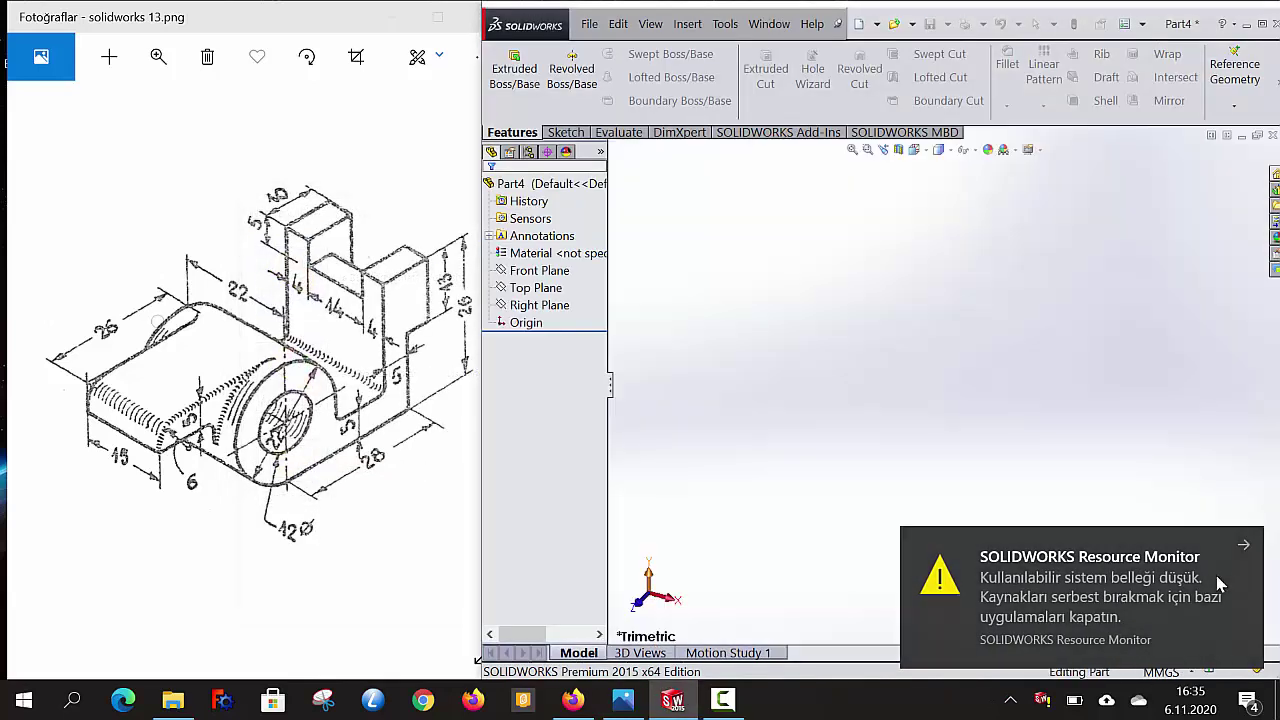
{"action": "left_click", "coordinate": [1248, 546]}
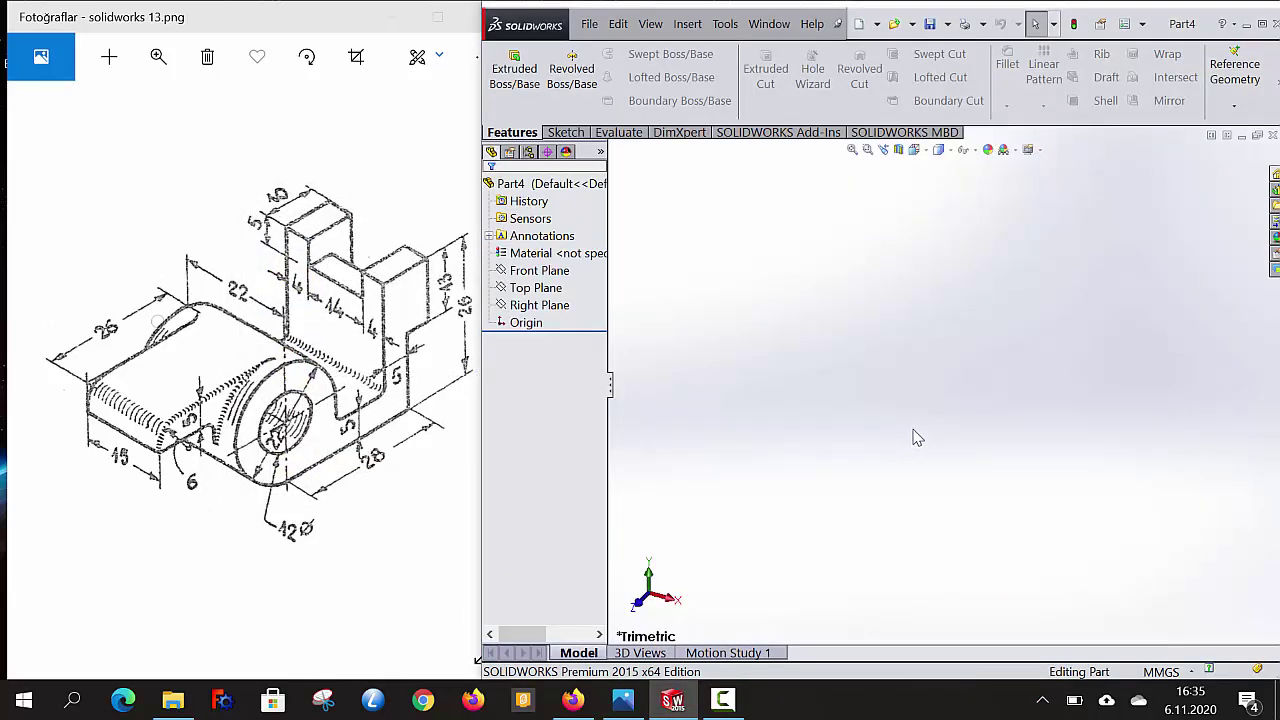
Start a sketch on the Right Plane with a Ø22 circle centred on the origin
{"action": "left_click", "coordinate": [565, 133]}
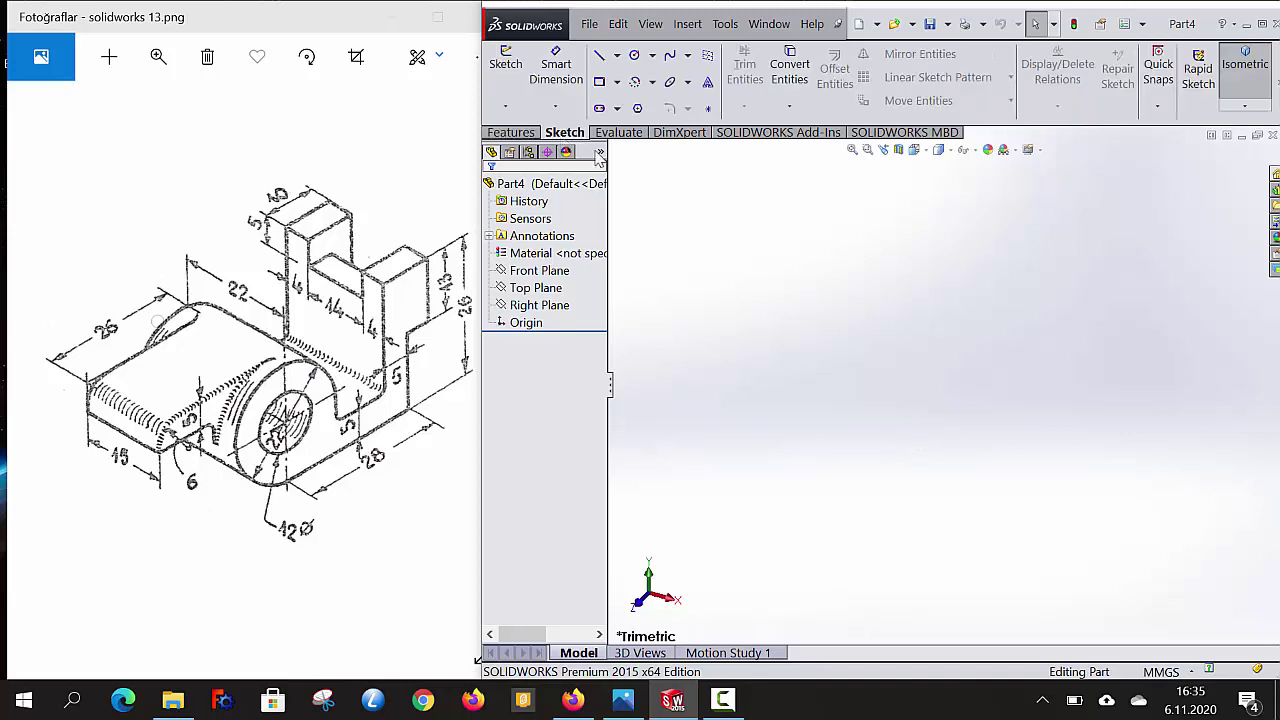
{"action": "left_click", "coordinate": [505, 62]}
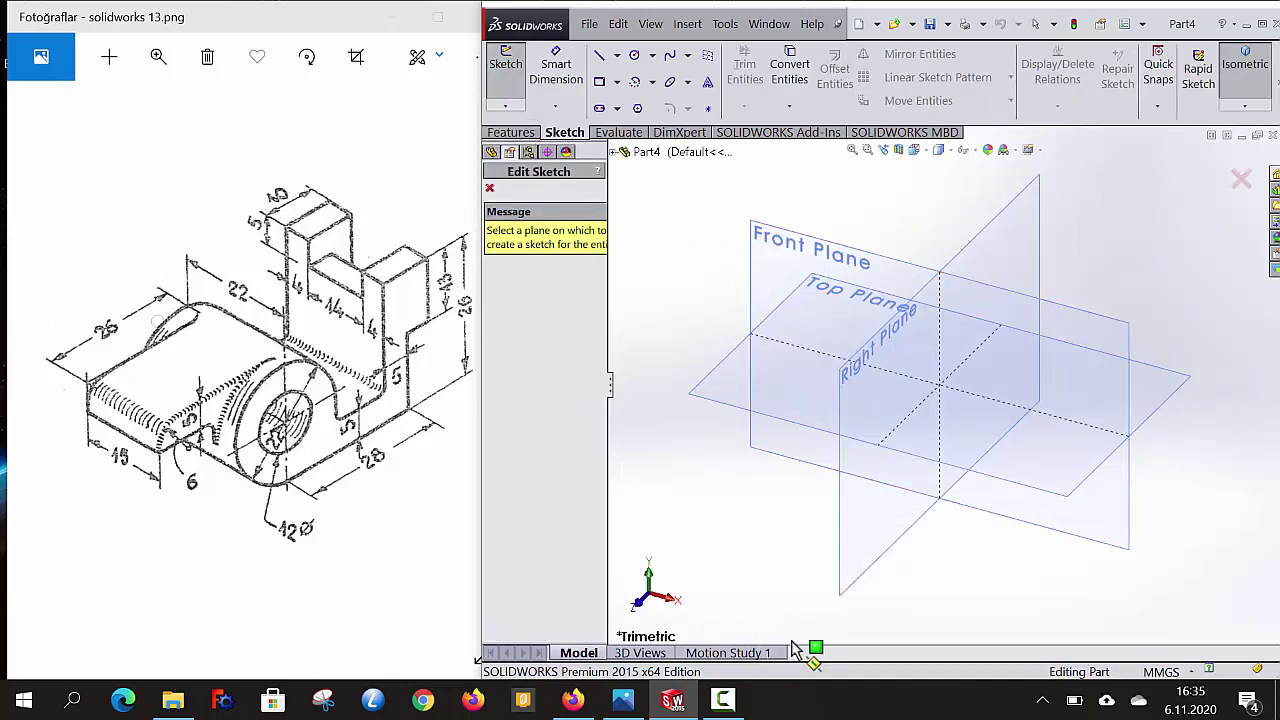
{"action": "left_click", "coordinate": [880, 572]}
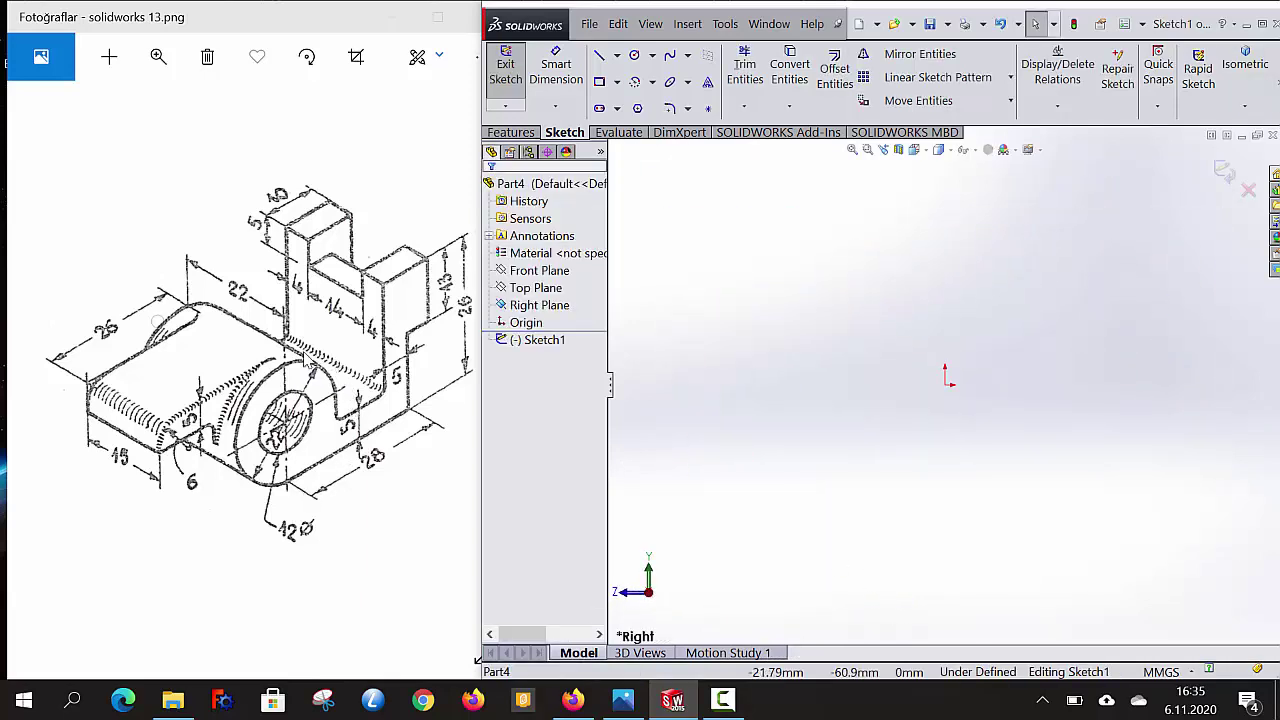
{"action": "left_click", "coordinate": [636, 58]}
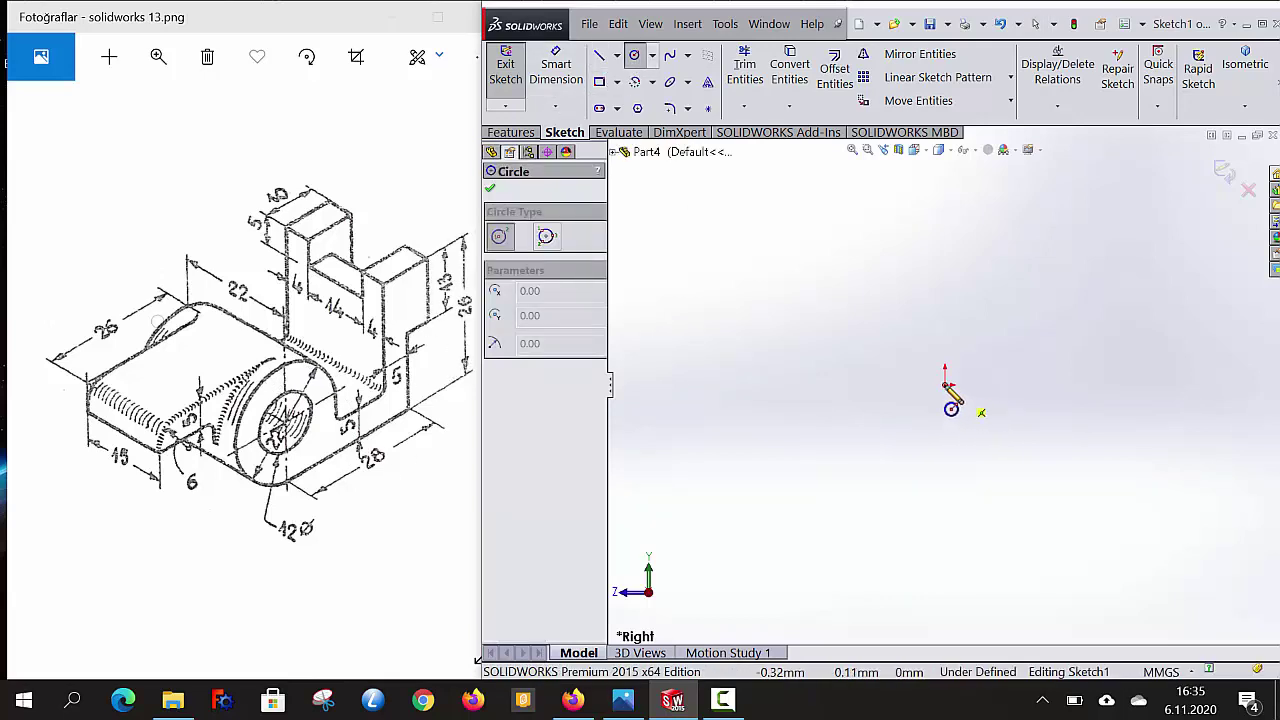
{"action": "left_click", "coordinate": [946, 385]}
{"action": "left_click", "coordinate": [944, 299]}
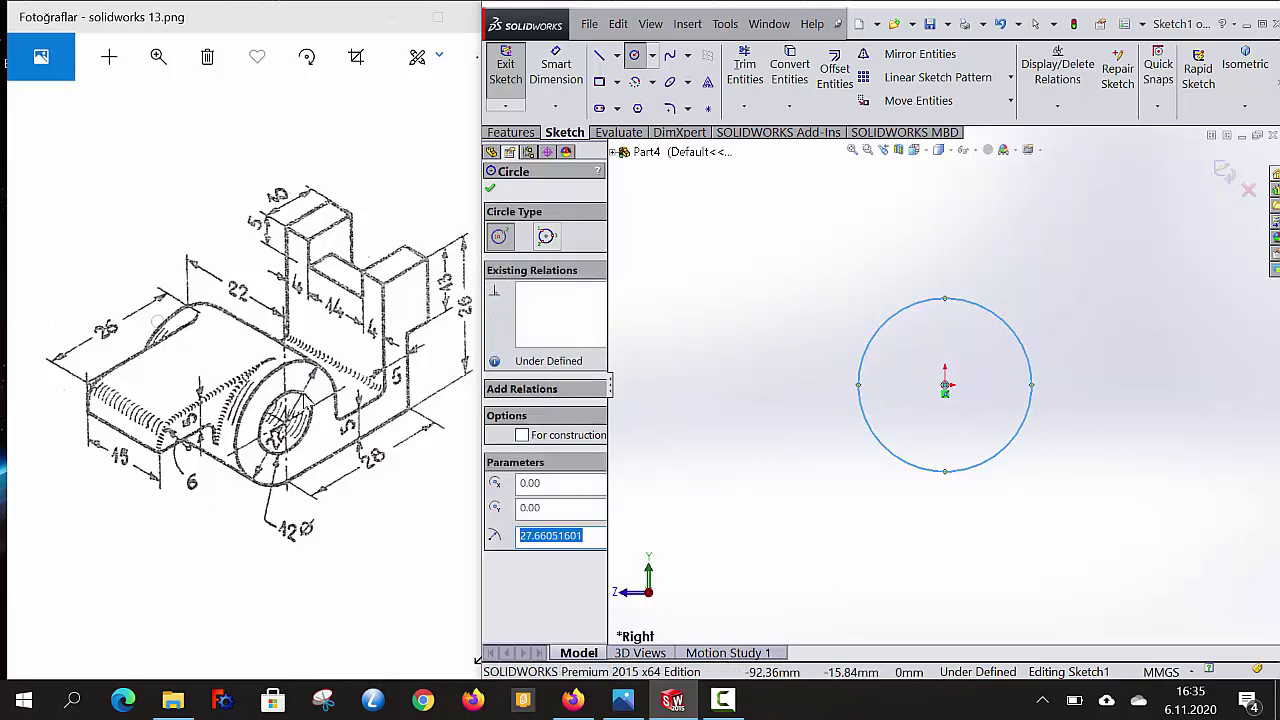
{"action": "left_click", "coordinate": [556, 70]}
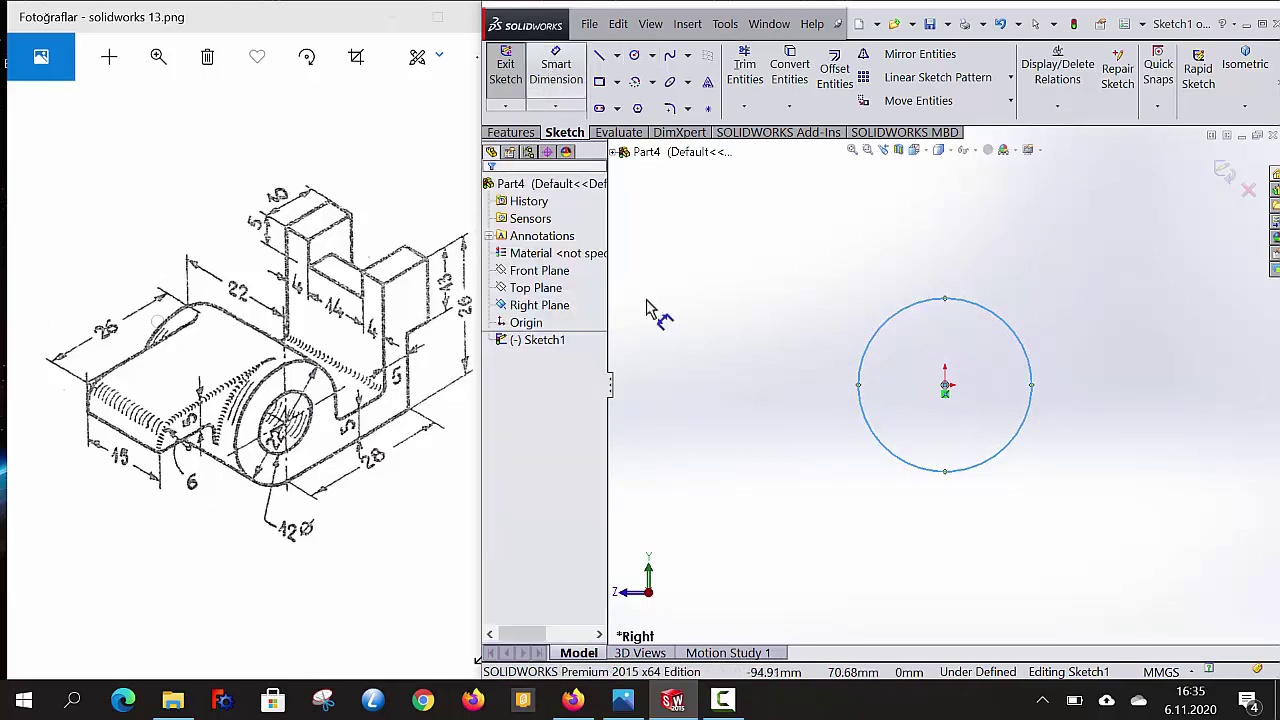
{"action": "left_click", "coordinate": [912, 480]}
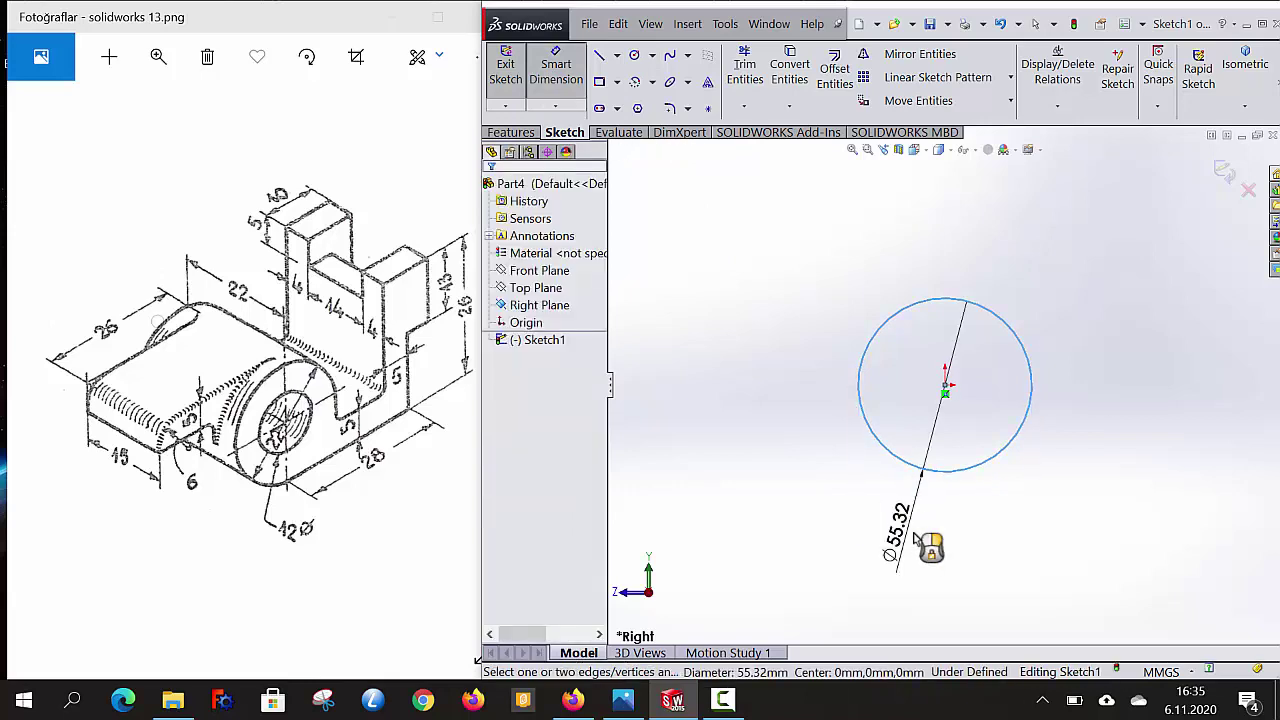
{"action": "left_click", "coordinate": [920, 541]}
{"action": "type", "text": "22"}
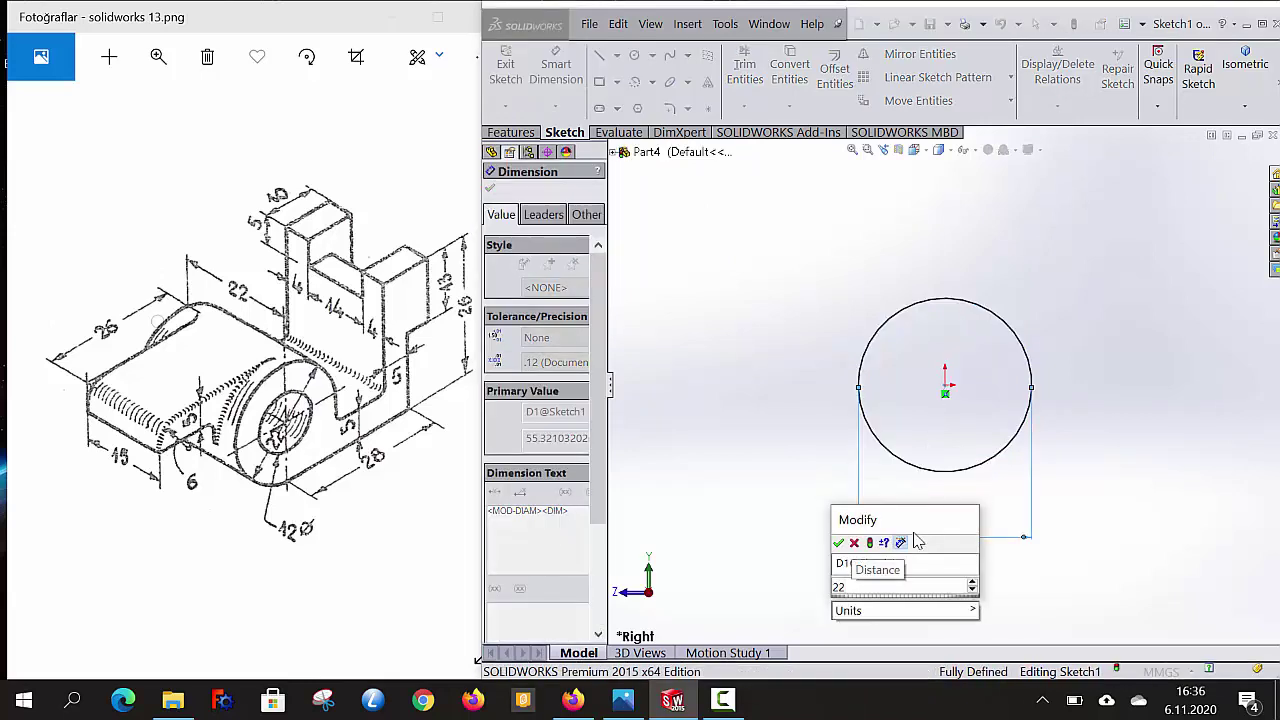
{"action": "key", "text": "Return"}
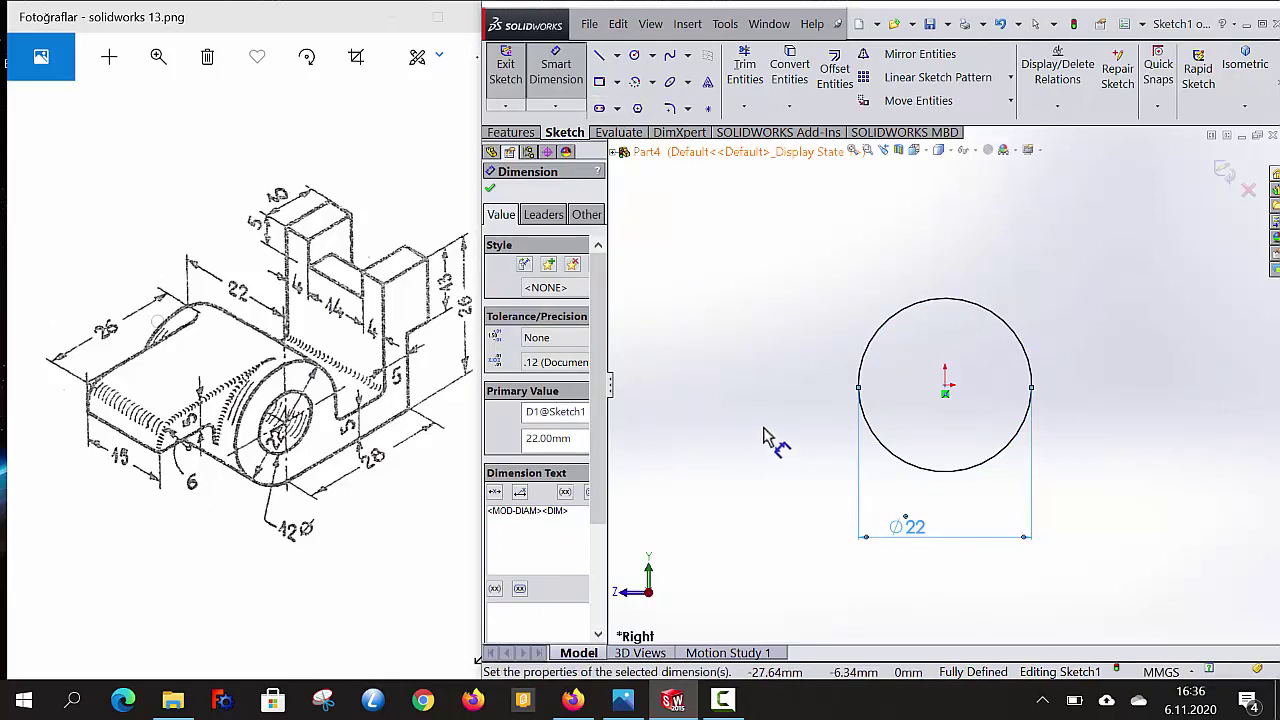
Add a concentric radius-6 circle inside the Ø22 circle
{"action": "key", "text": "z"}
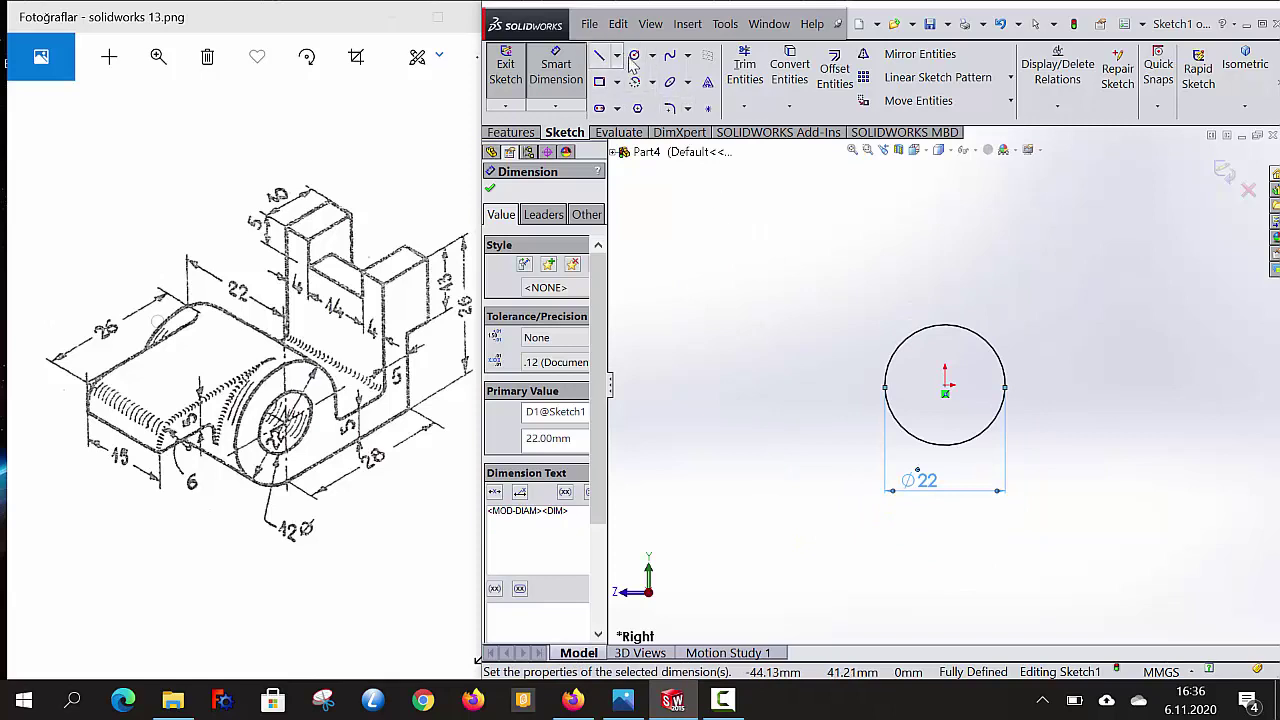
{"action": "left_click", "coordinate": [634, 57]}
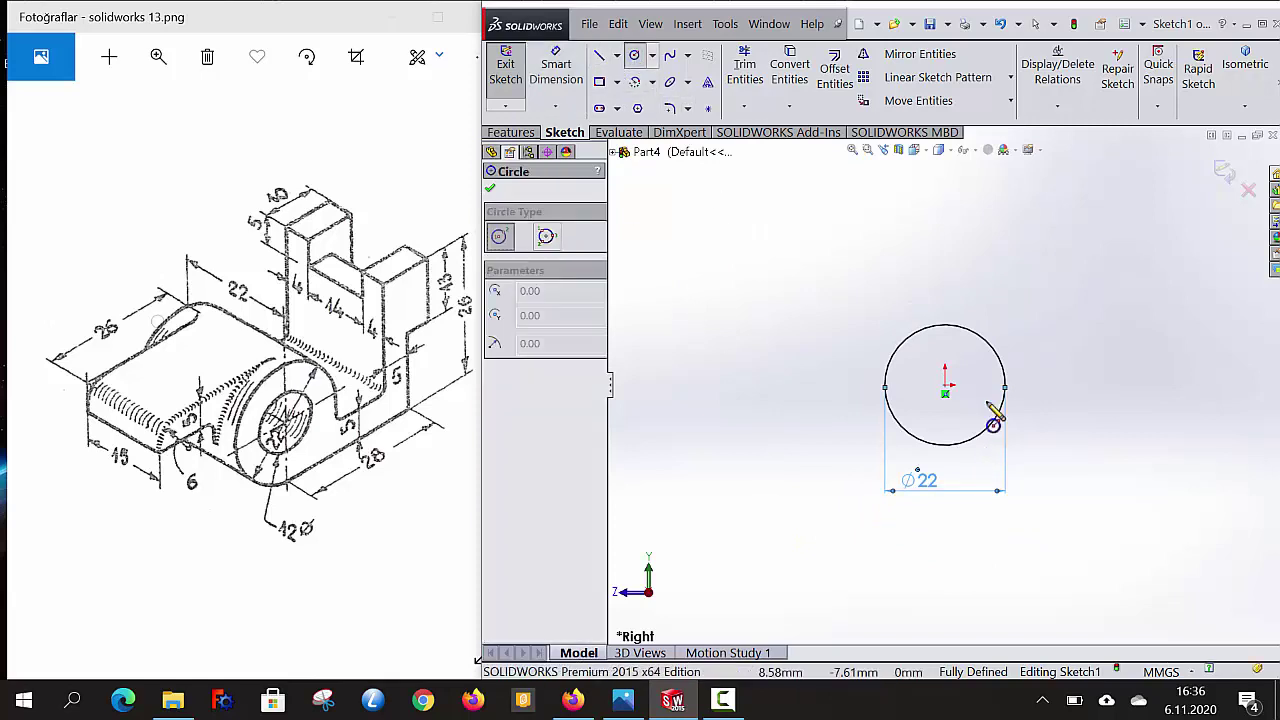
{"action": "left_click", "coordinate": [945, 385]}
{"action": "left_click", "coordinate": [975, 385]}
{"action": "type", "text": "6"}
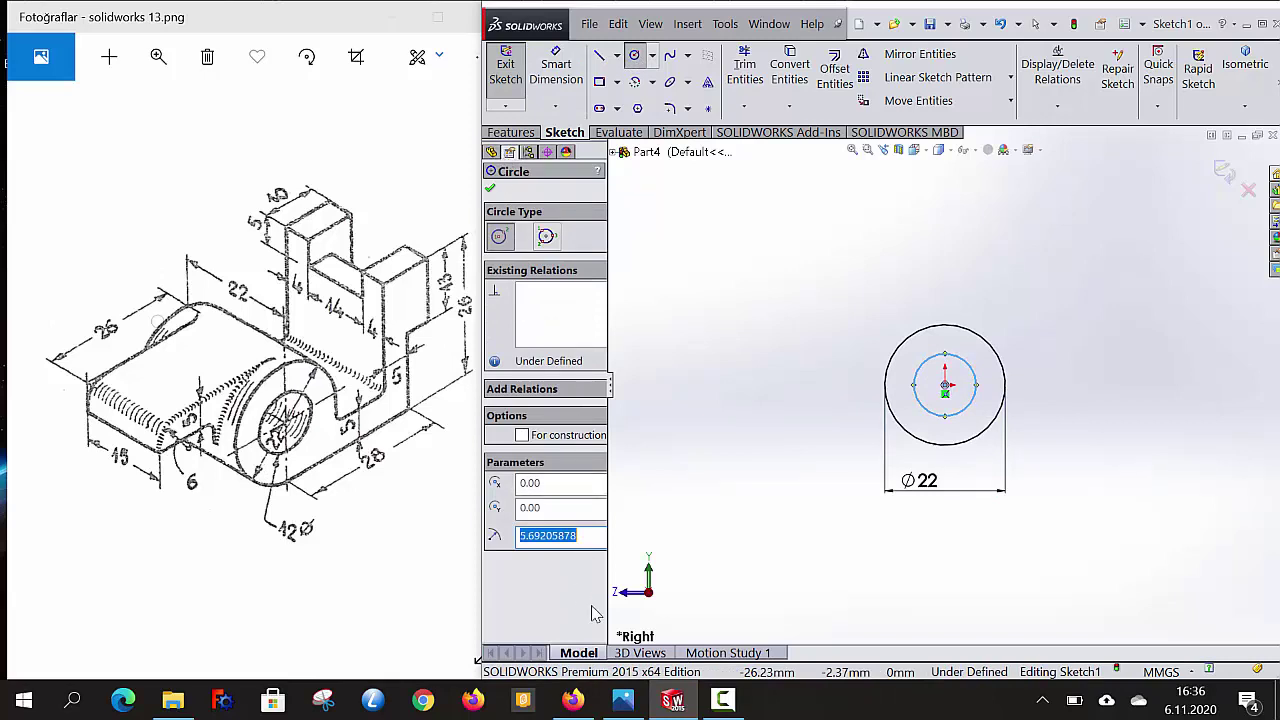
{"action": "left_click", "coordinate": [490, 188]}
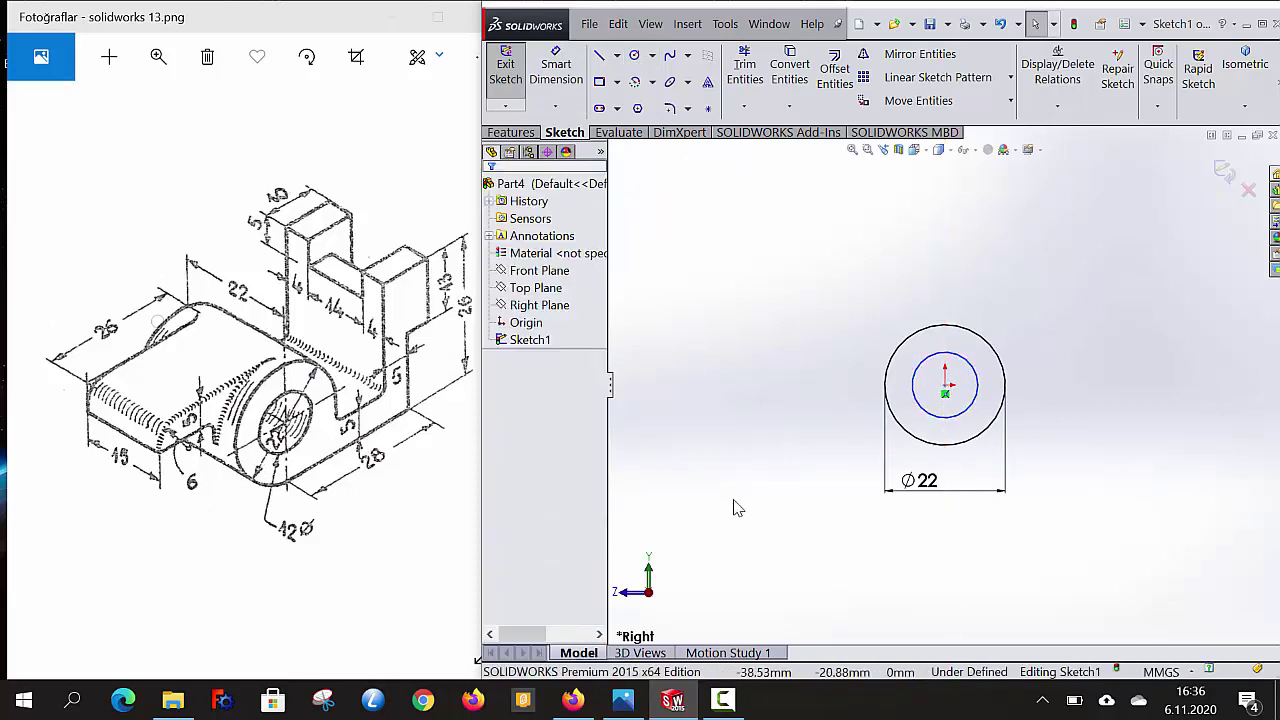
{"action": "scroll", "coordinate": [771, 480], "scroll_direction": "up", "scroll_amount": 1}
Begin the stepped outline: a horizontal line from the circle's bottom, up, then a short step right
{"action": "right_click", "coordinate": [1123, 247]}
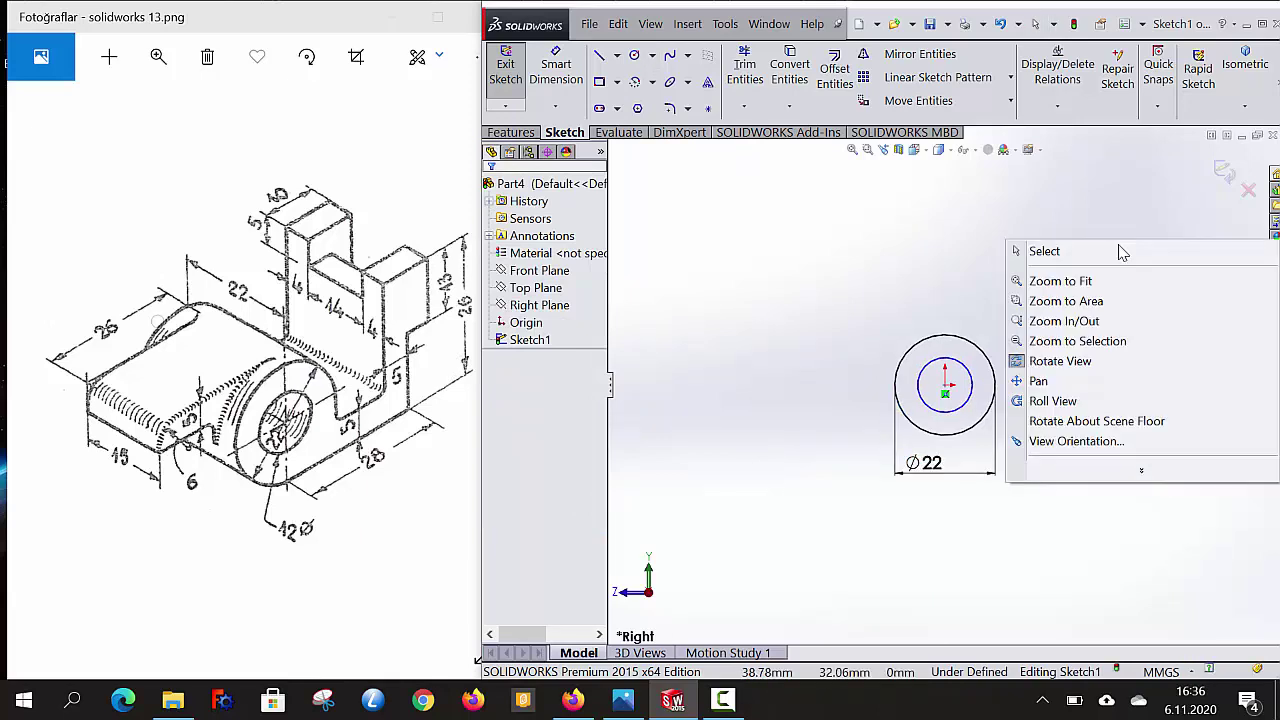
{"action": "left_click", "coordinate": [1038, 381]}
{"action": "left_click_drag", "start_coordinate": [915, 420], "coordinate": [797, 457]}
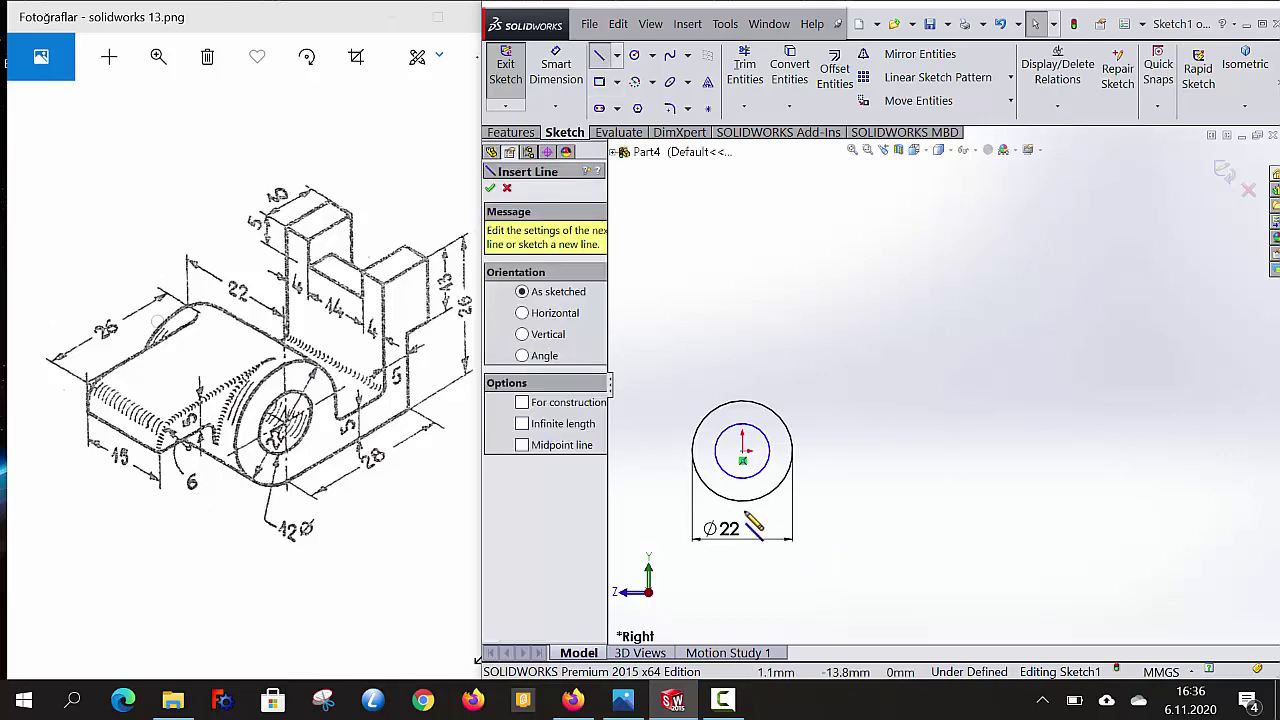
{"action": "left_click", "coordinate": [742, 500]}
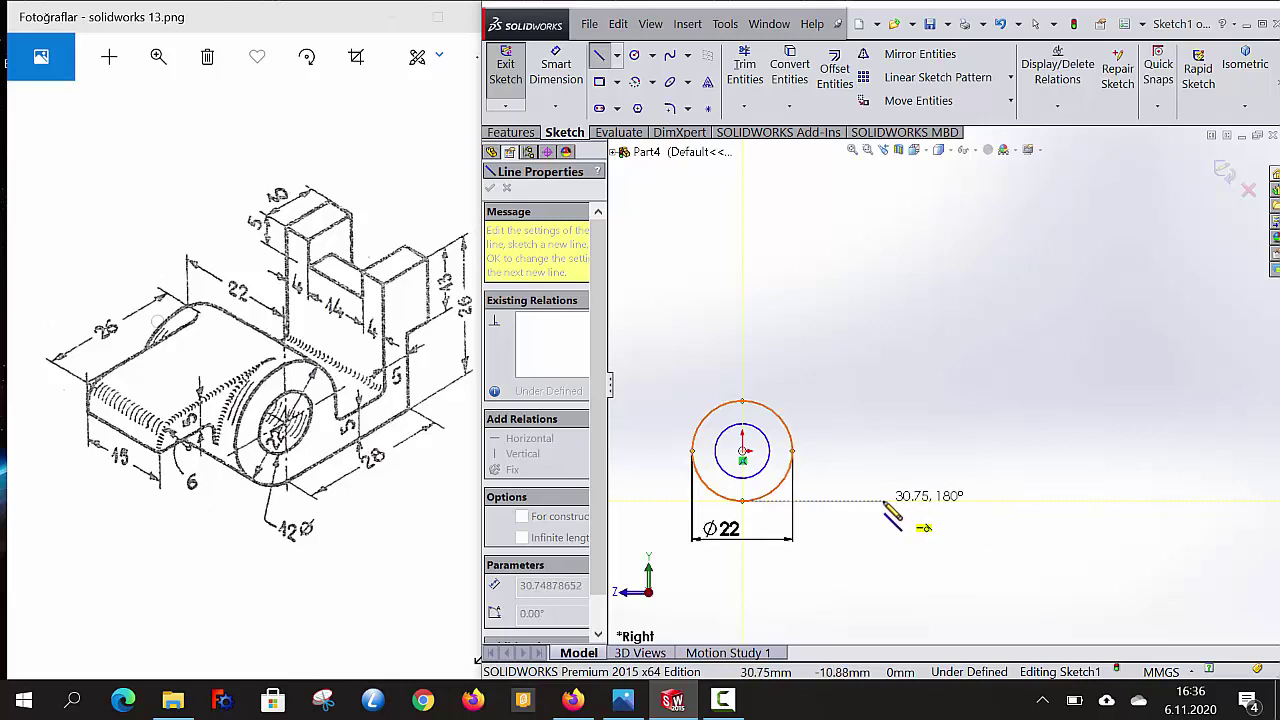
{"action": "left_click", "coordinate": [884, 502]}
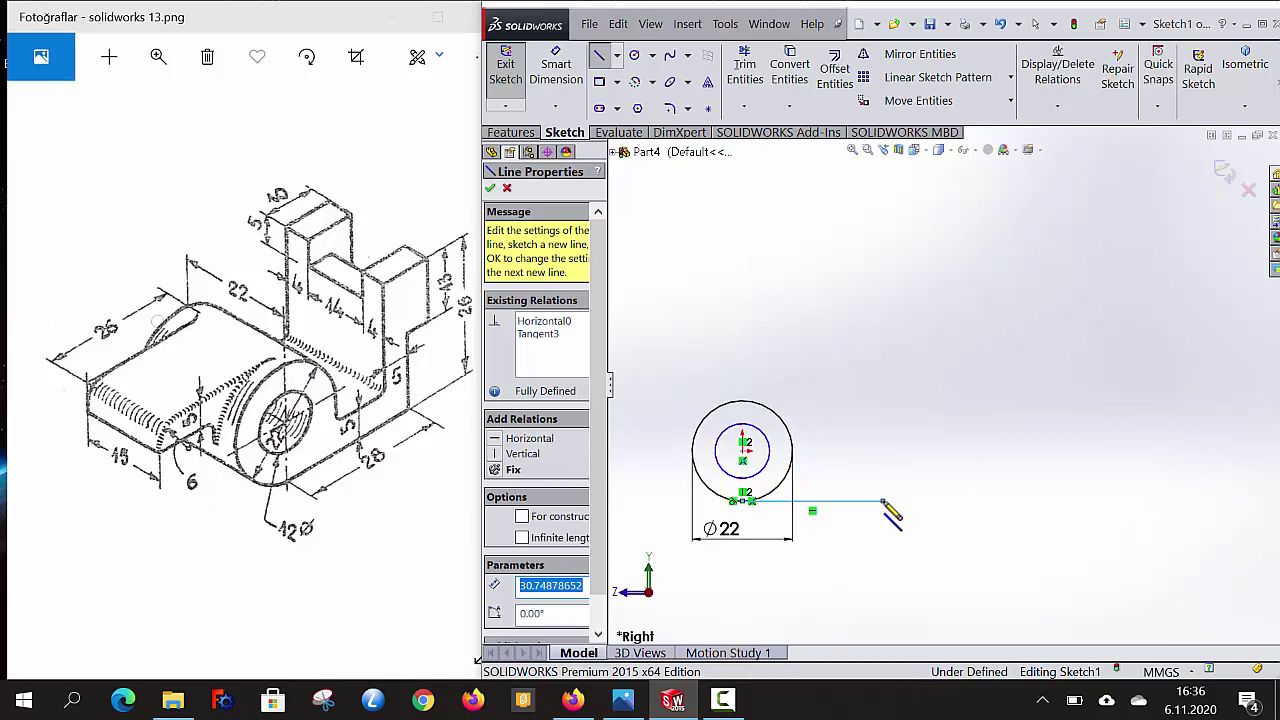
{"action": "left_click", "coordinate": [884, 437]}
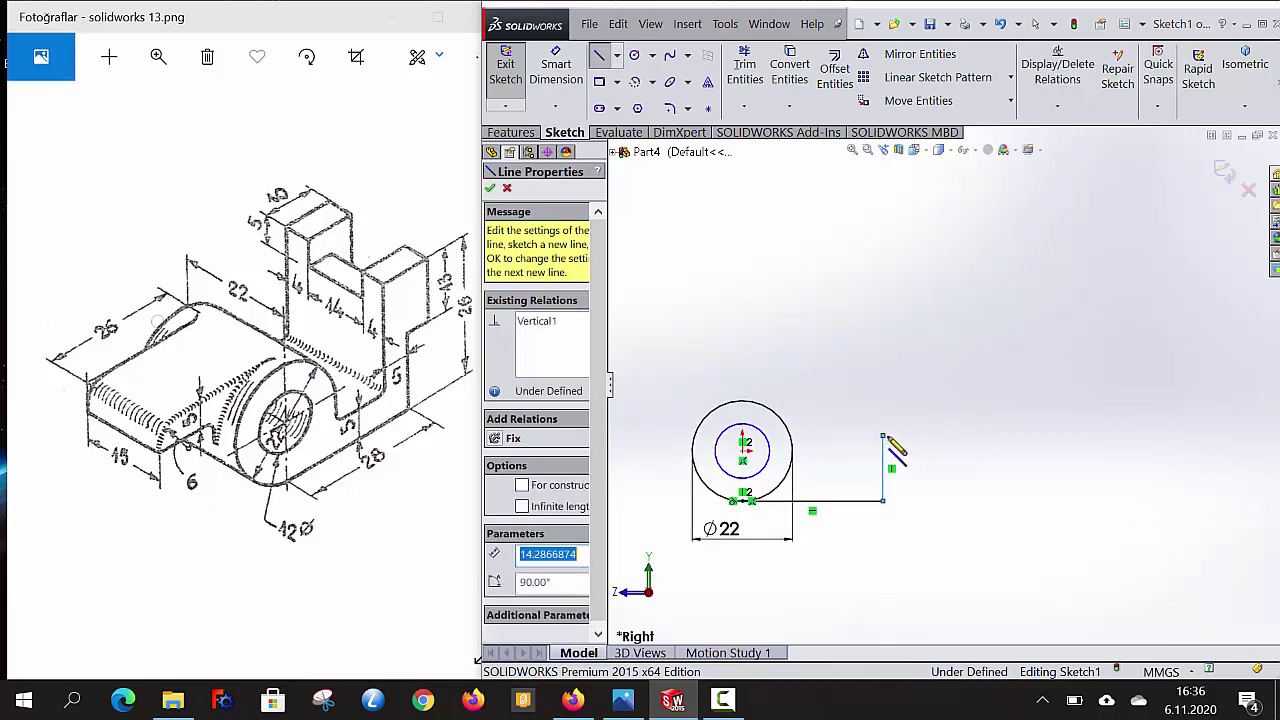
{"action": "left_click", "coordinate": [920, 437]}
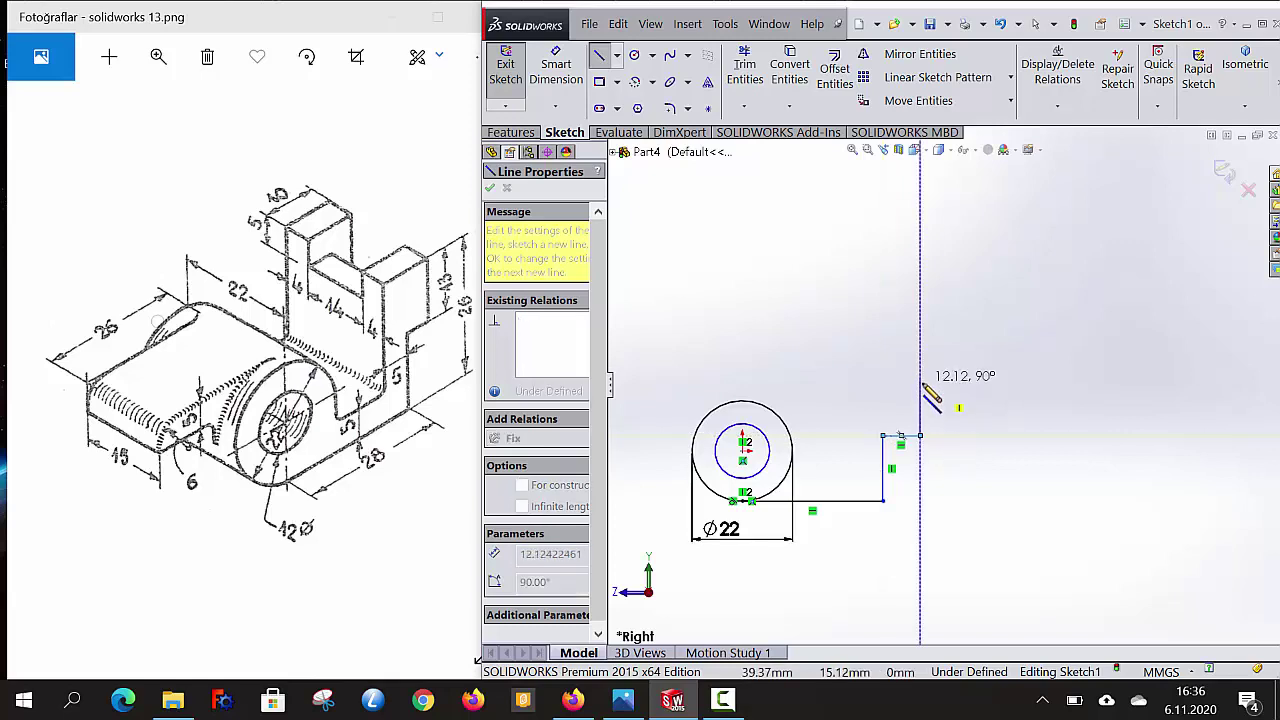
Complete the outline up, back left and down, ending the last horizontal line on the outer circle
{"action": "left_click", "coordinate": [920, 382]}
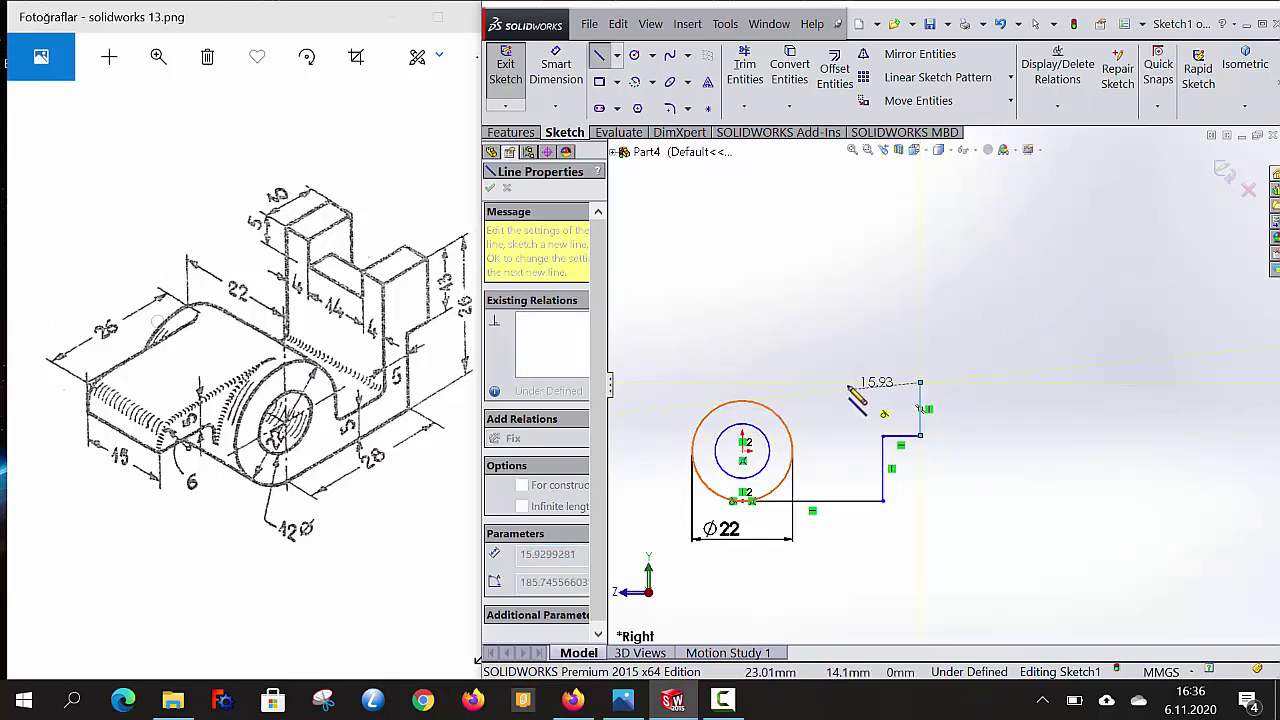
{"action": "left_click", "coordinate": [846, 382]}
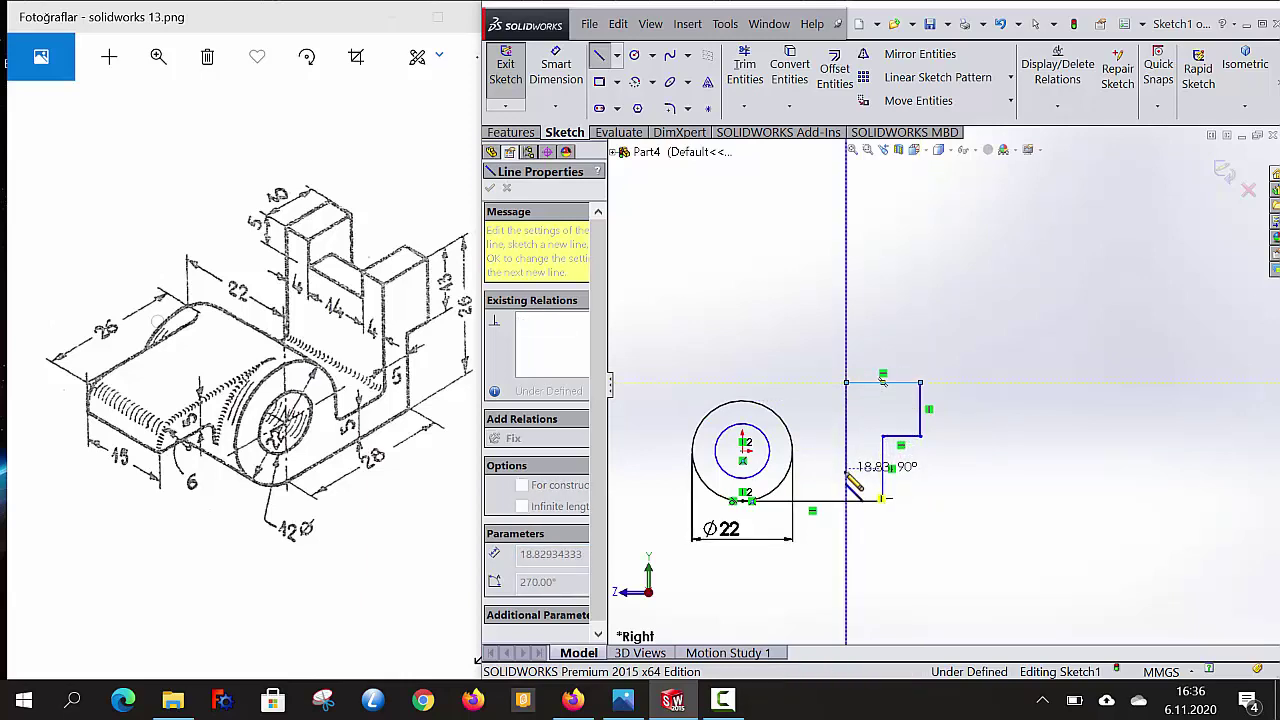
{"action": "left_click", "coordinate": [846, 467]}
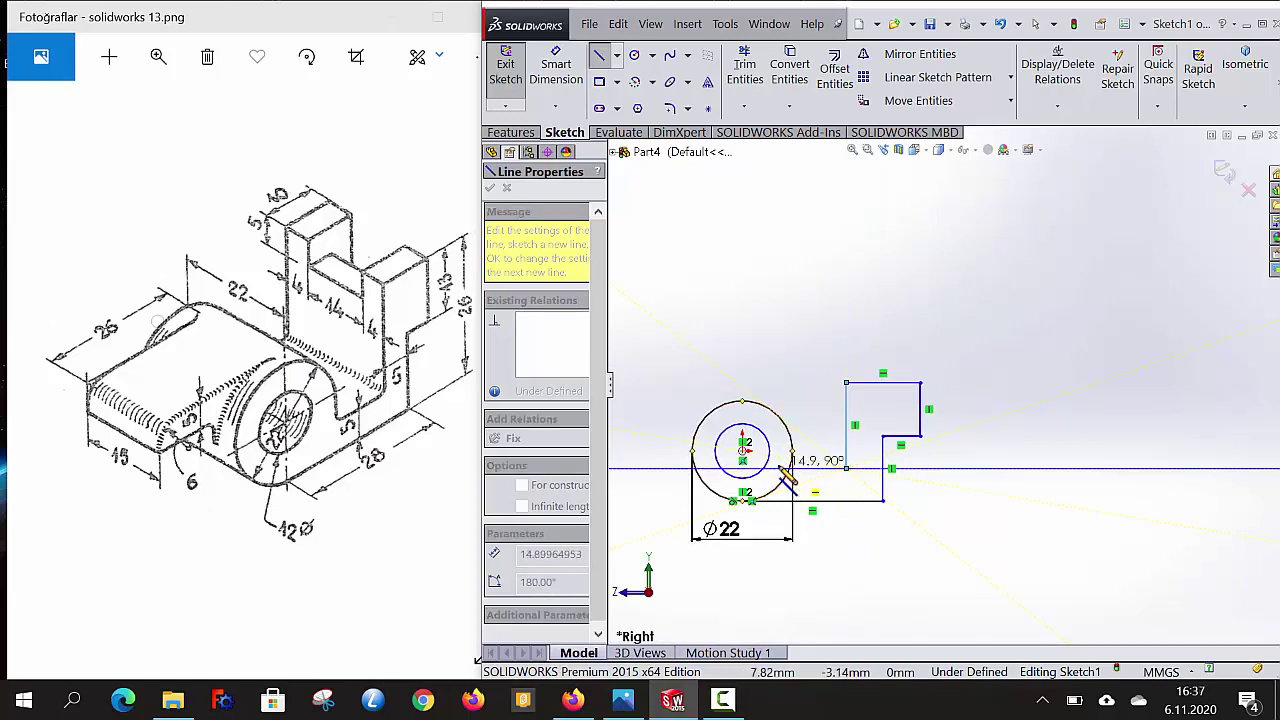
{"action": "left_click", "coordinate": [789, 468]}
{"action": "key", "text": "Escape"}
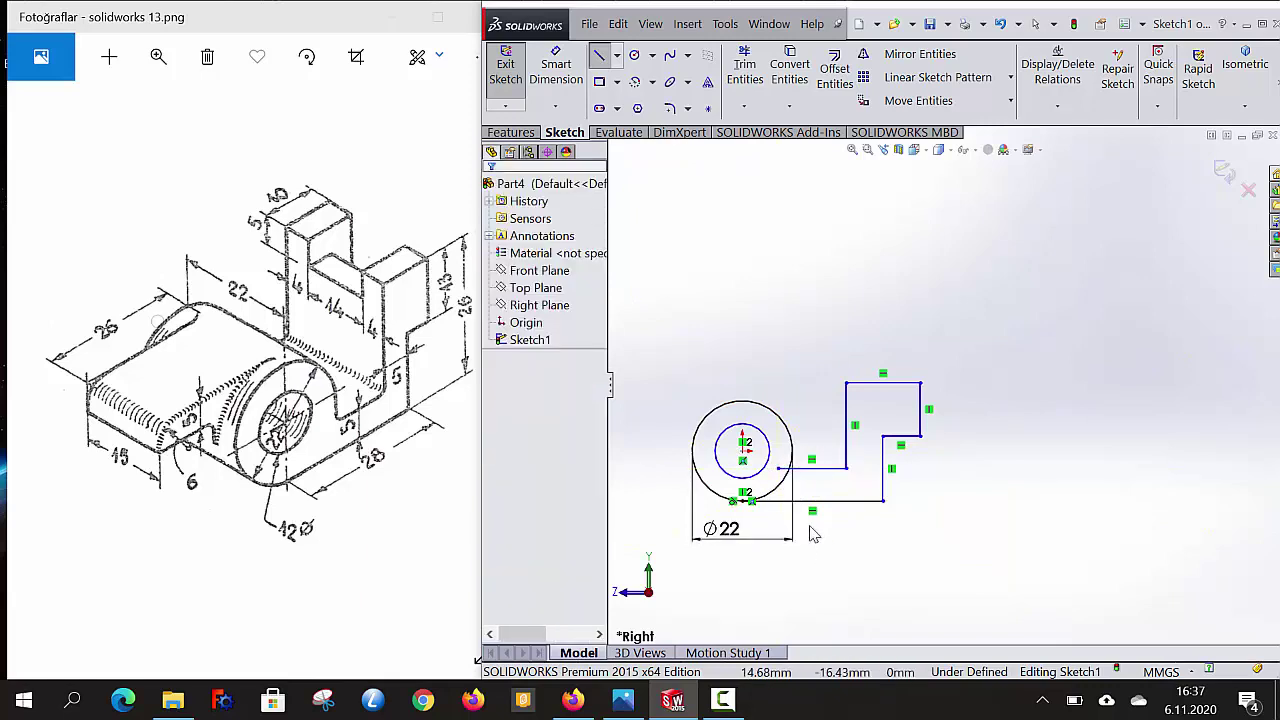
{"action": "scroll", "coordinate": [771, 458], "scroll_direction": "down", "scroll_amount": 1}
{"action": "scroll", "coordinate": [769, 480], "scroll_direction": "down", "scroll_amount": 2}
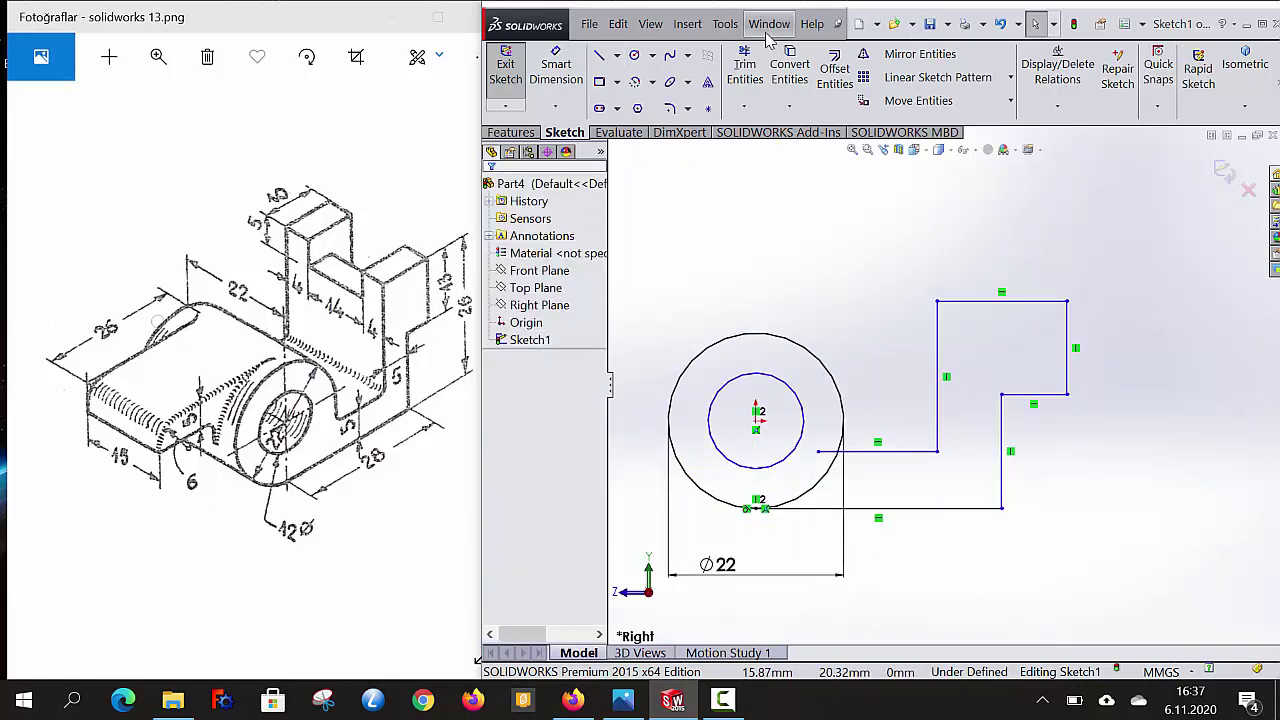
Trim the upper horizontal line's stub inside the Ø22 circle
{"action": "left_click", "coordinate": [744, 68]}
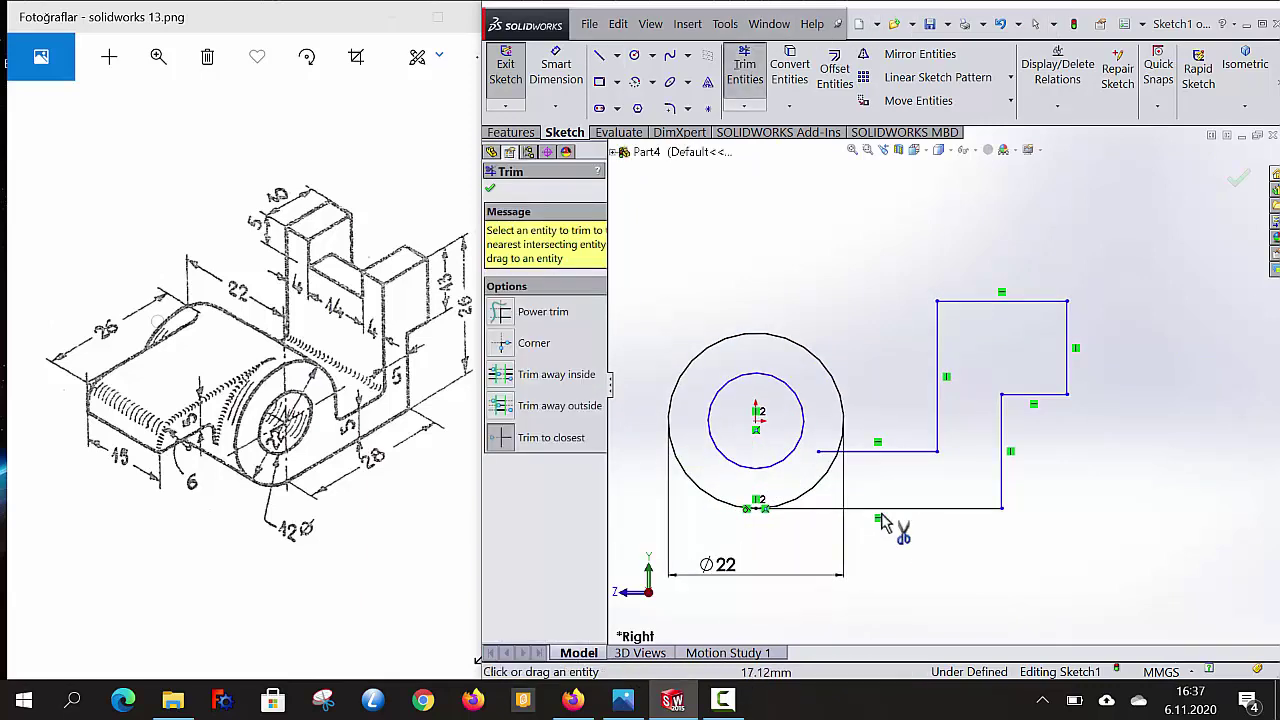
{"action": "left_click", "coordinate": [827, 452]}
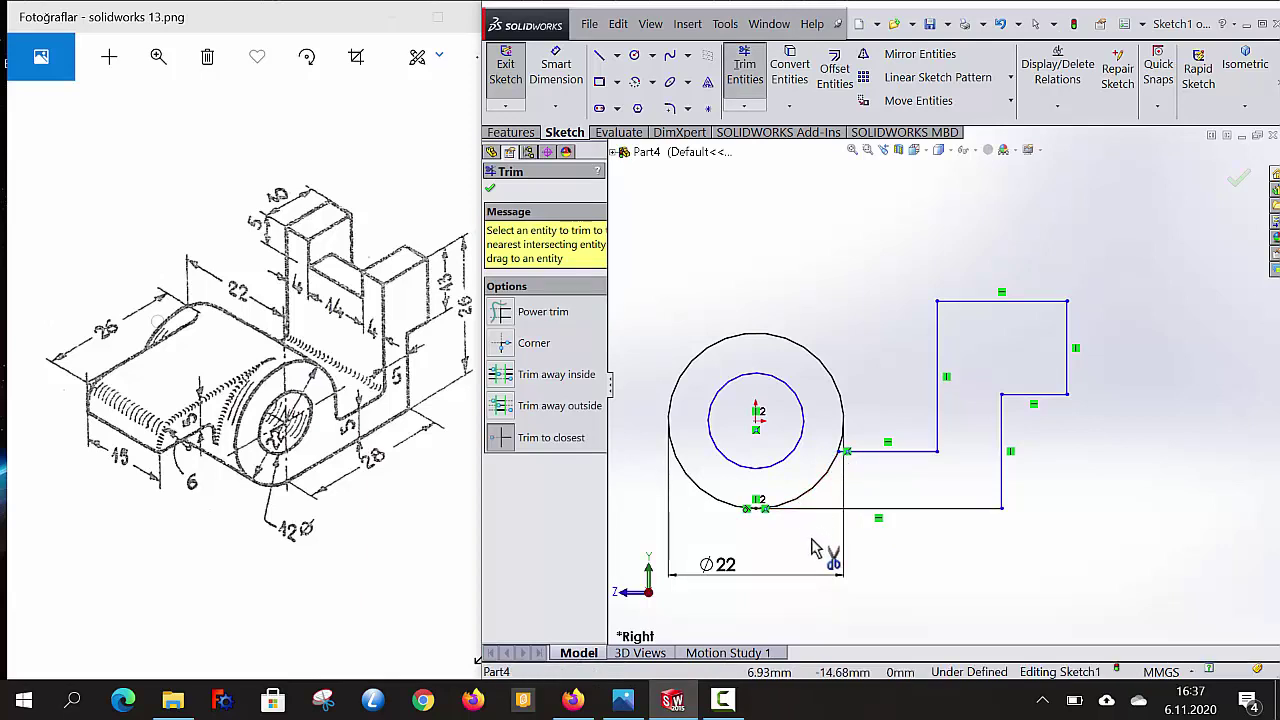
{"action": "key", "text": "Escape"}
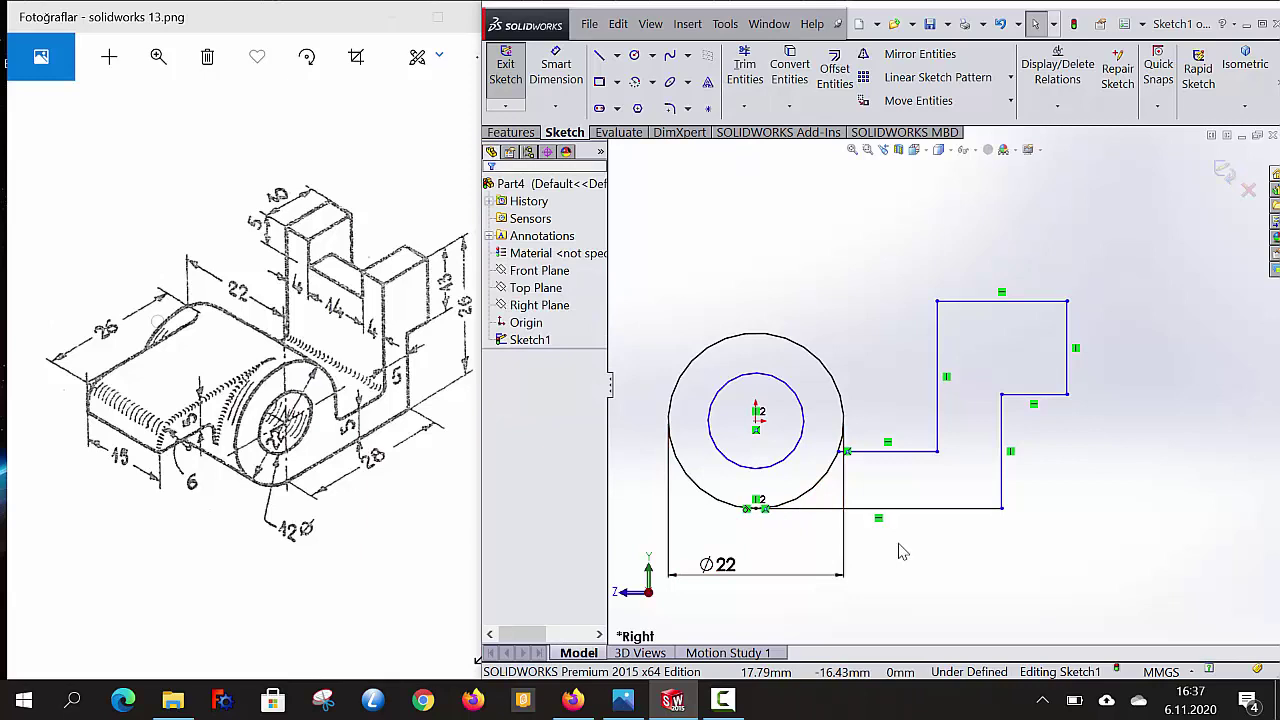
Dimension the profile's bottom length to 28 and overall height to 26
{"action": "left_click", "coordinate": [577, 85]}
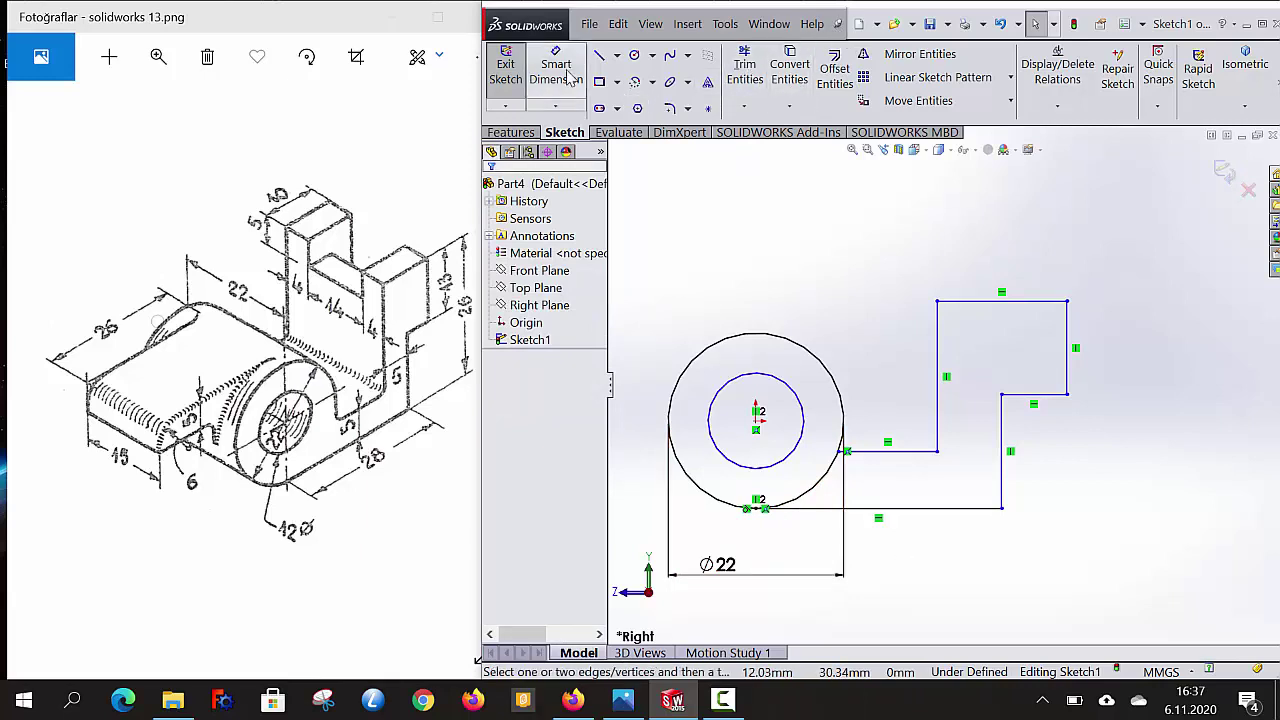
{"action": "left_click", "coordinate": [915, 508]}
{"action": "left_click", "coordinate": [910, 588]}
{"action": "type", "text": "28"}
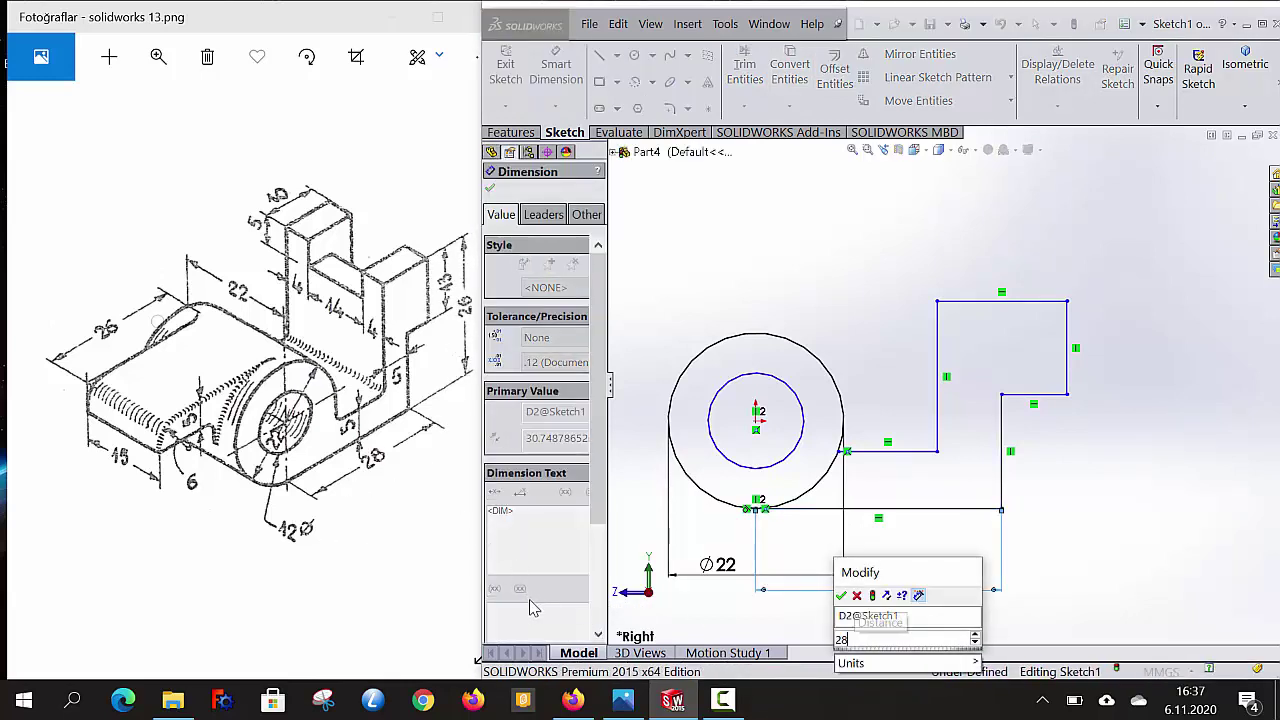
{"action": "key", "text": "Return"}
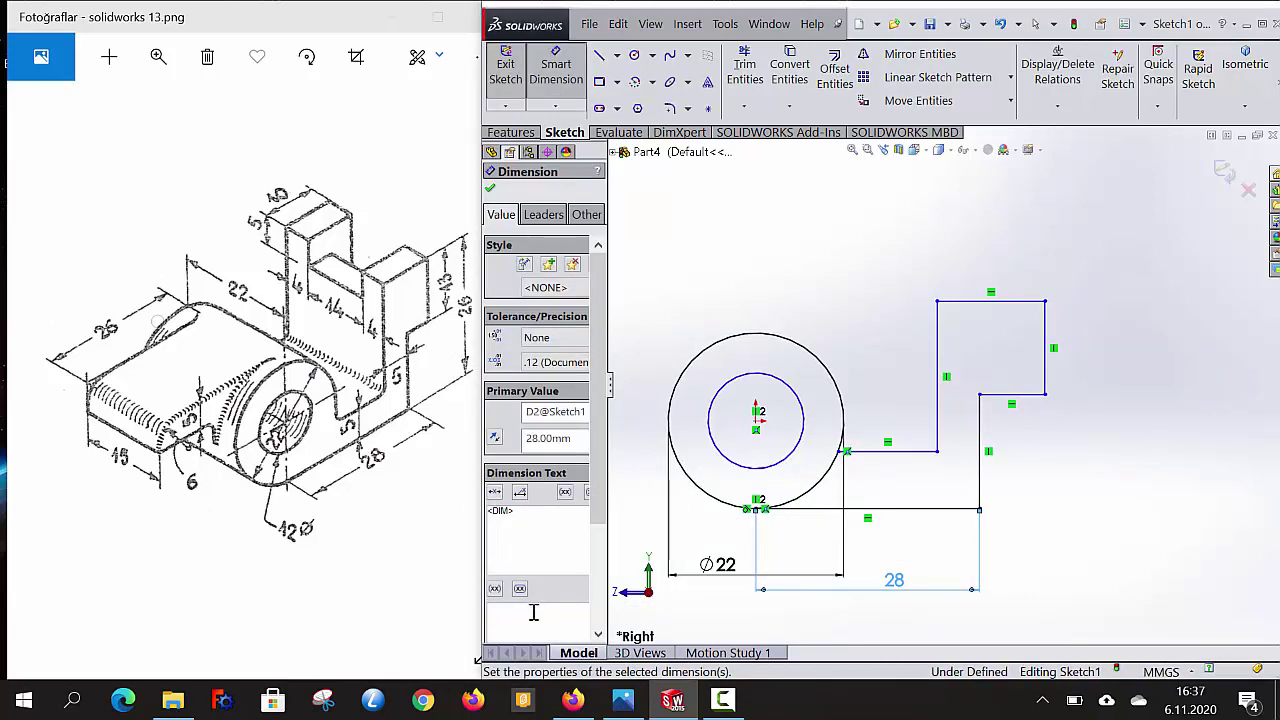
{"action": "left_click", "coordinate": [965, 511]}
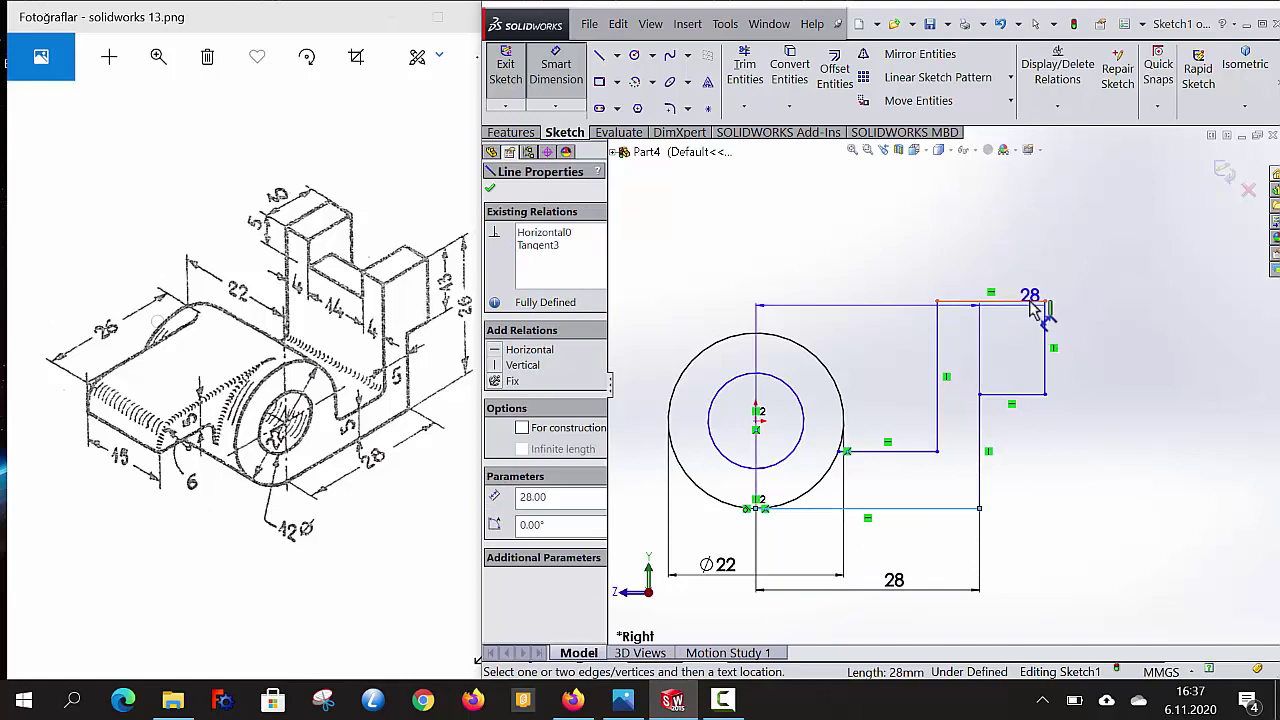
{"action": "left_click", "coordinate": [1033, 303]}
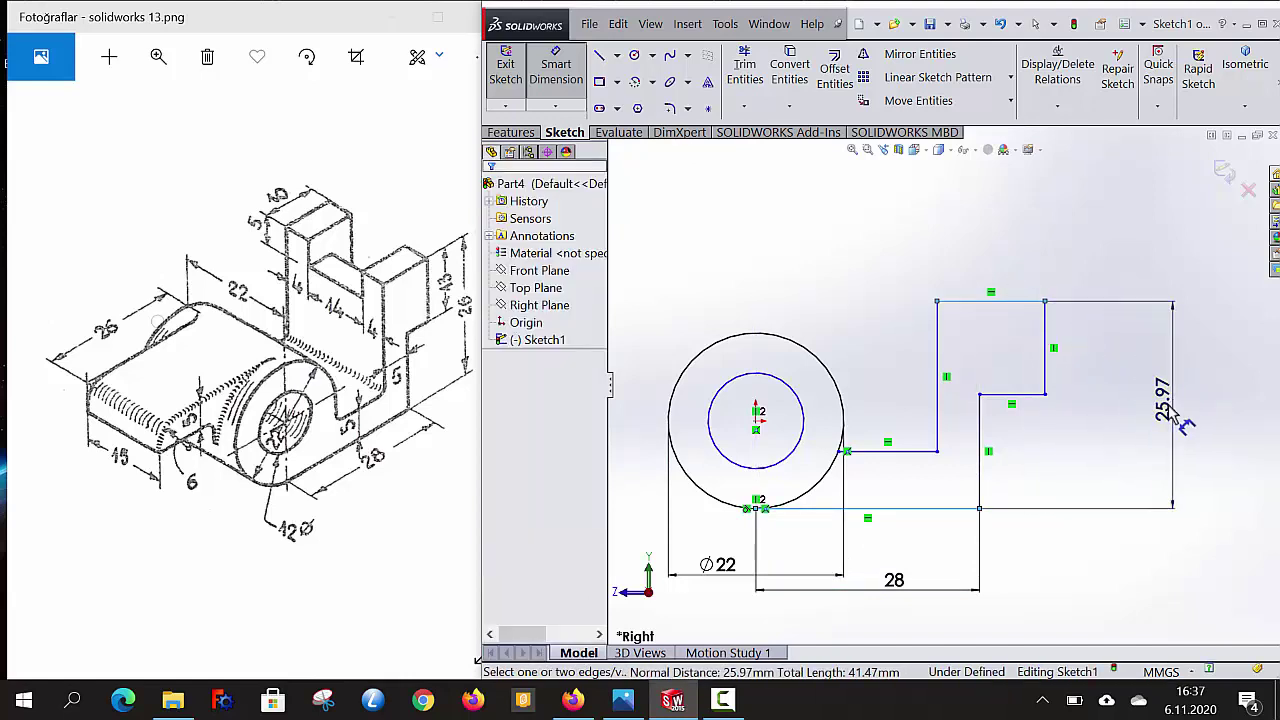
{"action": "left_click", "coordinate": [1180, 423]}
{"action": "type", "text": "26"}
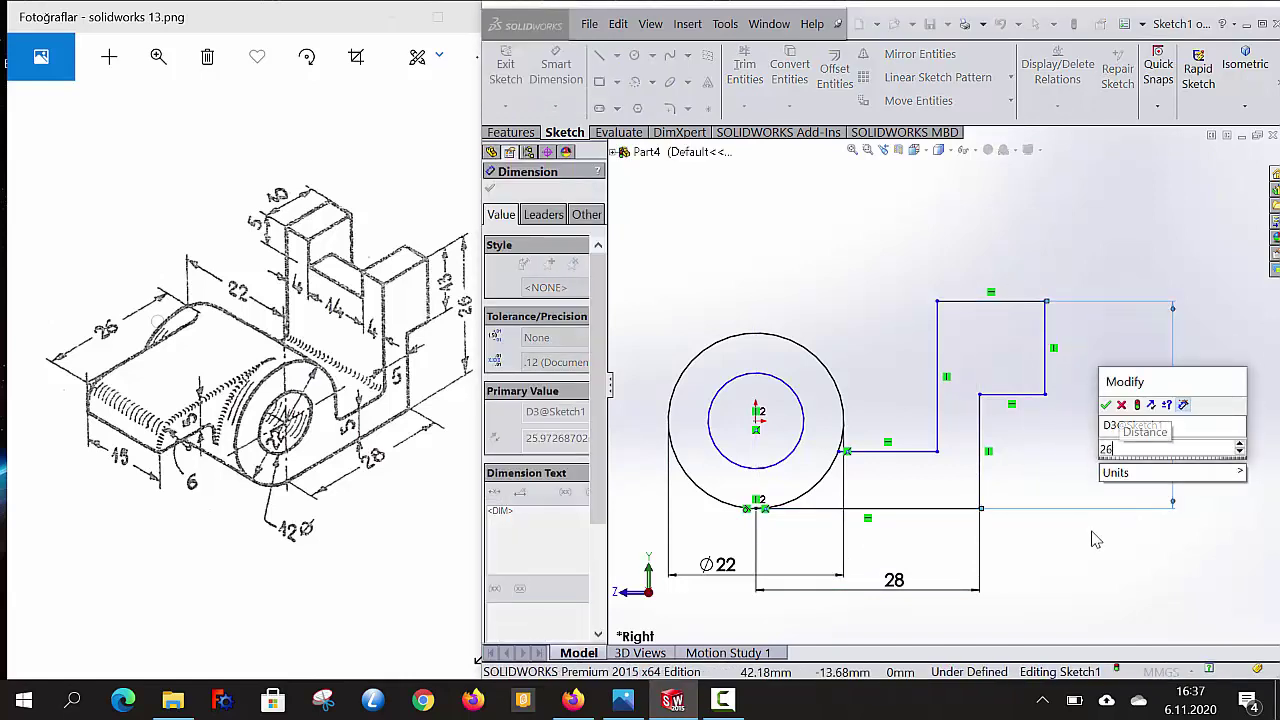
{"action": "key", "text": "Return"}
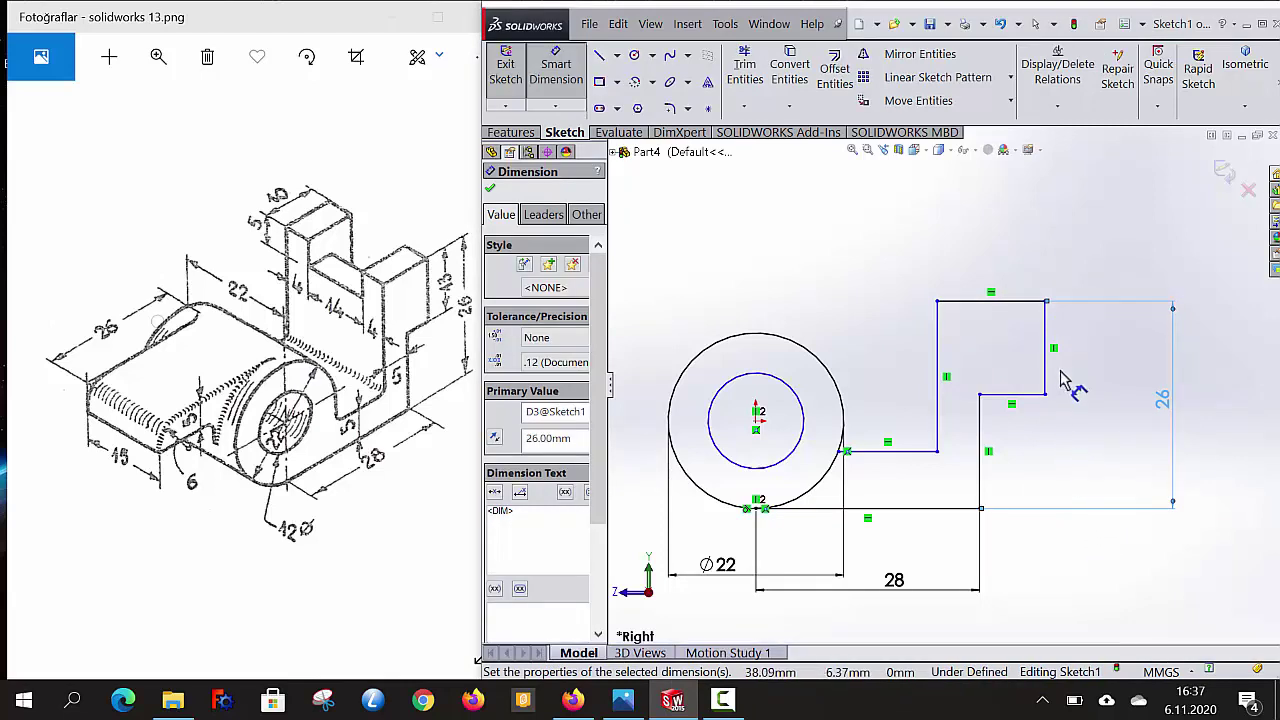
Set the upright's right edge to 13 and top width to 10, discarding the redundant dimension
{"action": "left_click", "coordinate": [1050, 365]}
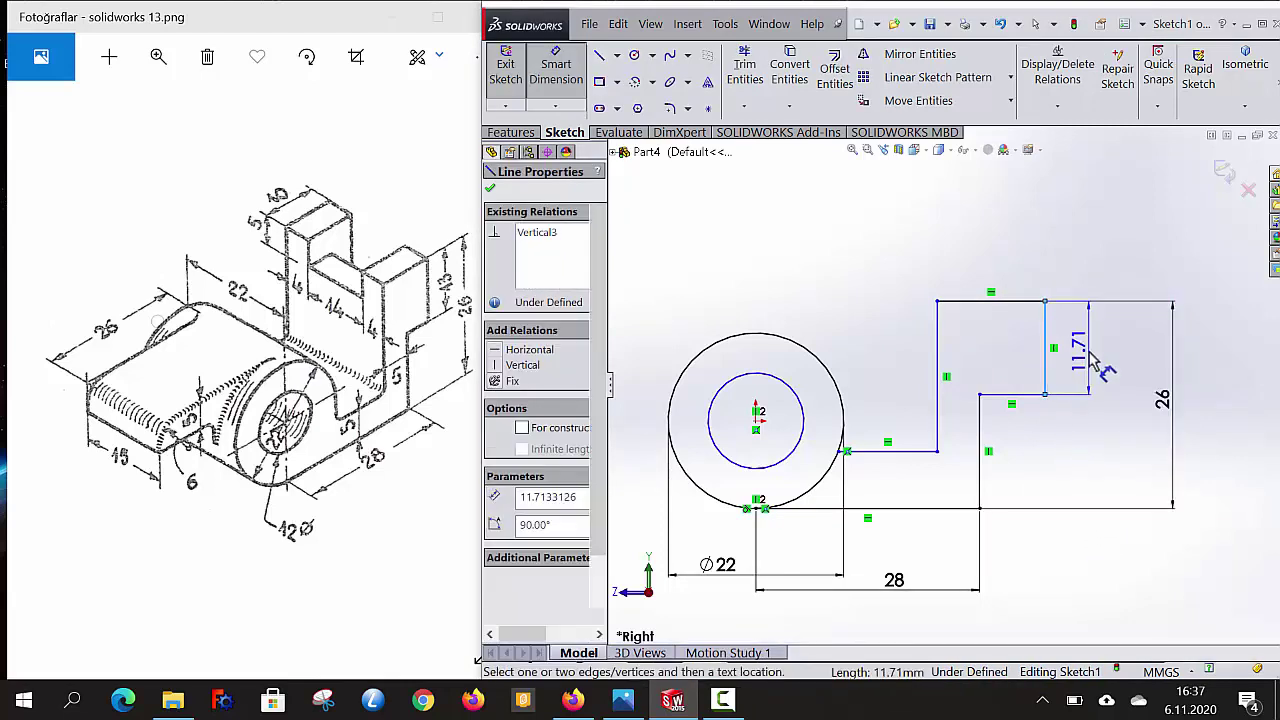
{"action": "left_click", "coordinate": [1088, 368]}
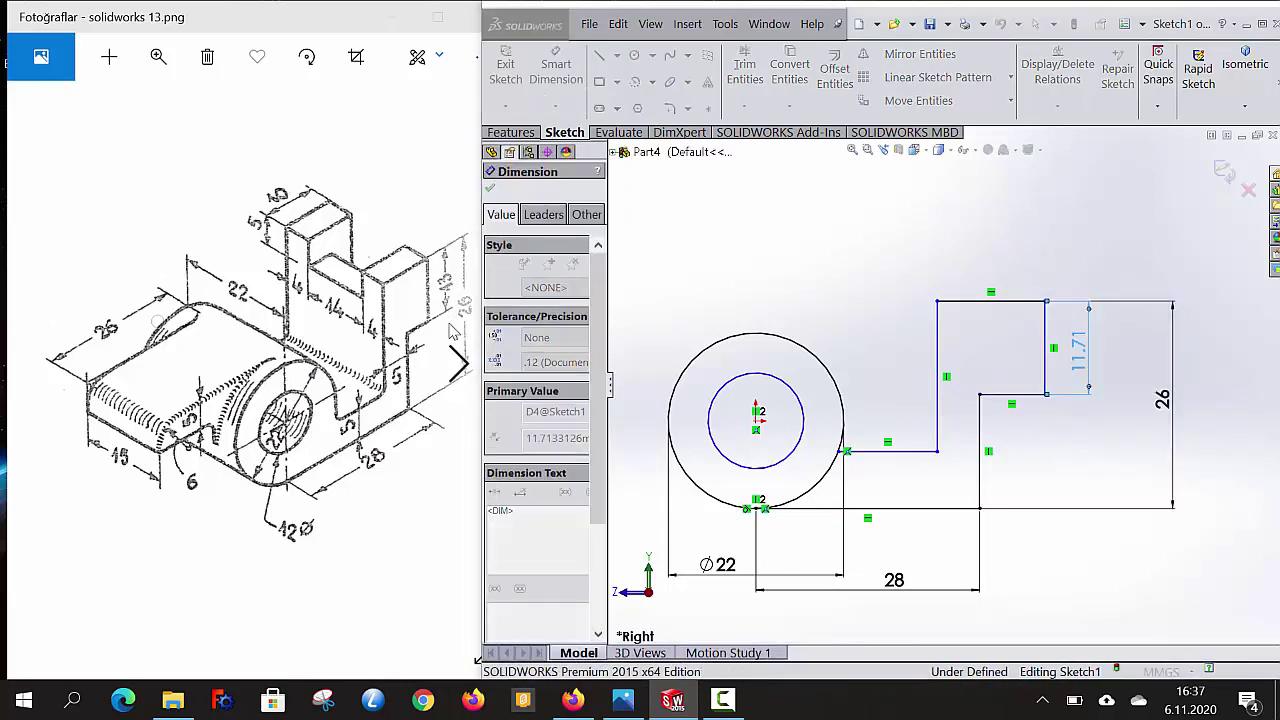
{"action": "type", "text": "13"}
{"action": "key", "text": "Return"}
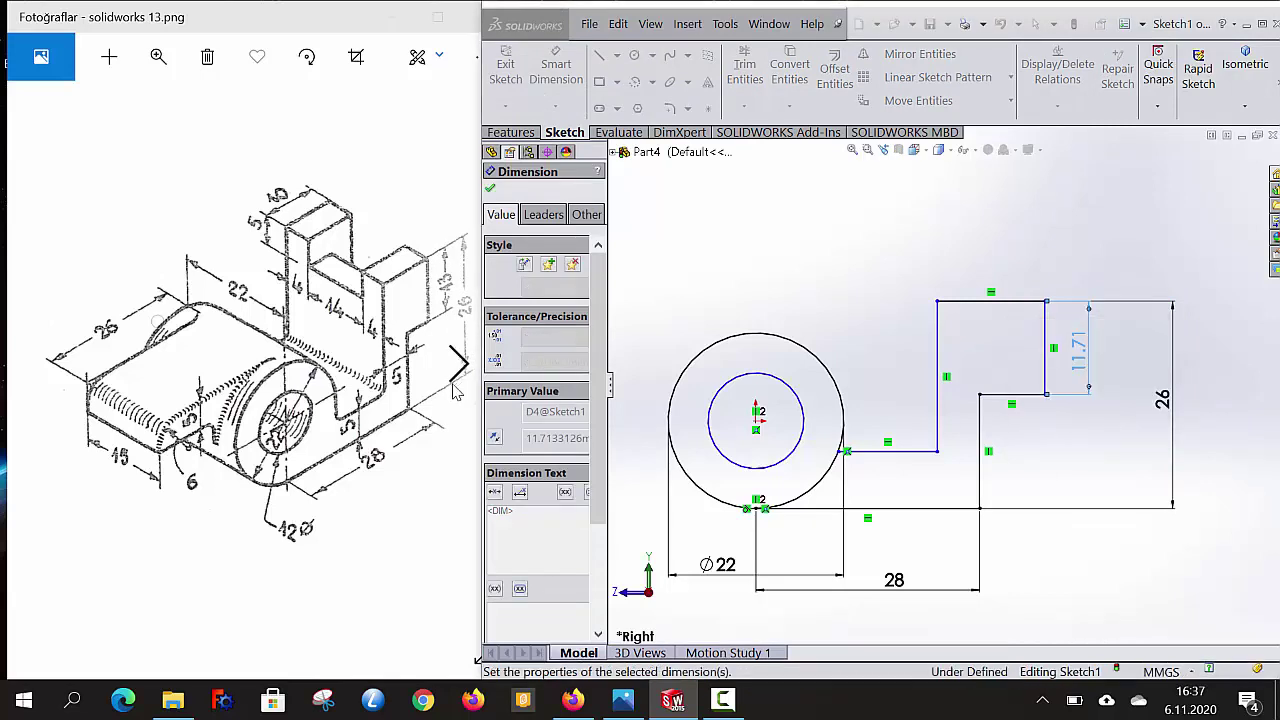
{"action": "left_click", "coordinate": [988, 303]}
{"action": "left_click", "coordinate": [992, 268]}
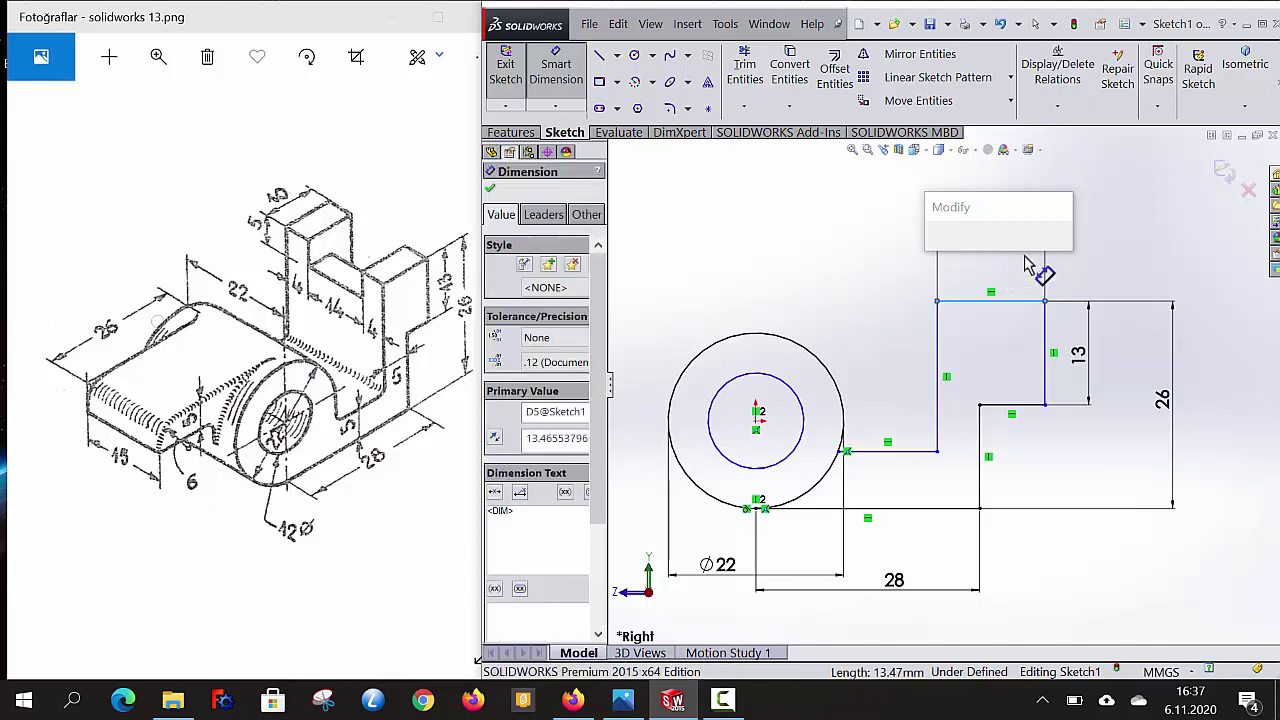
{"action": "type", "text": "10"}
{"action": "key", "text": "Return"}
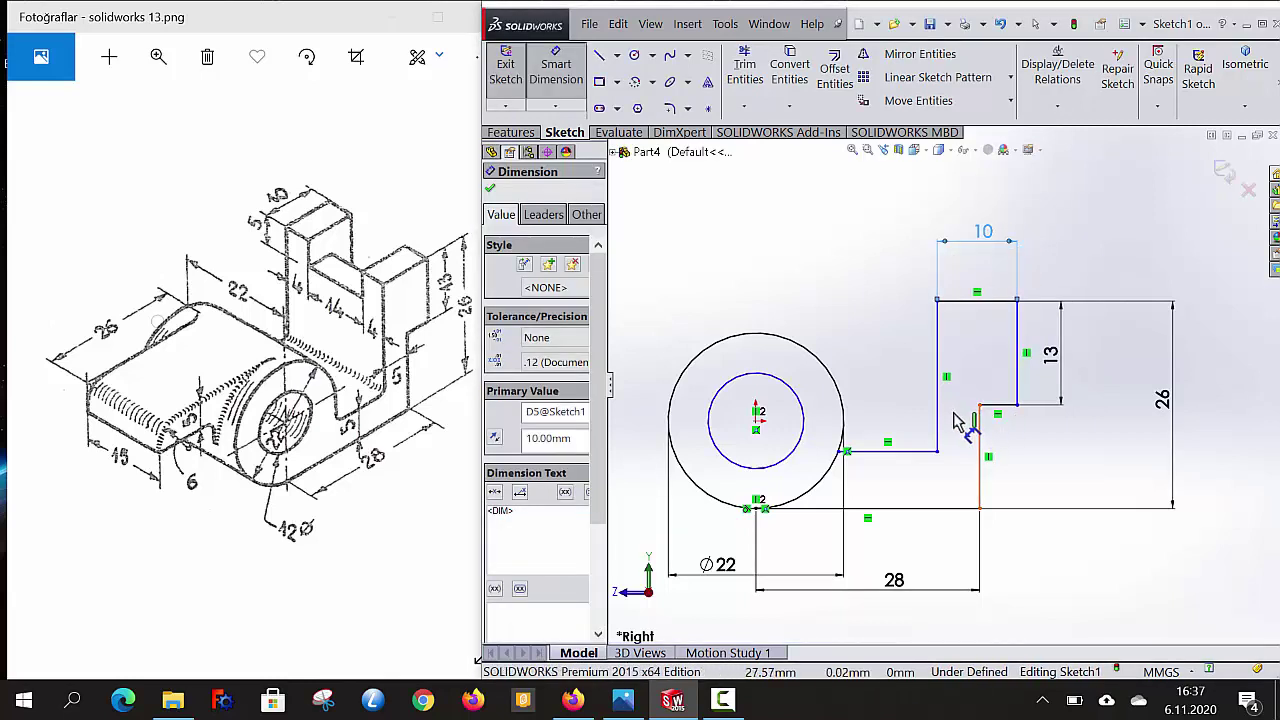
{"action": "left_click", "coordinate": [955, 418]}
{"action": "left_click", "coordinate": [930, 412]}
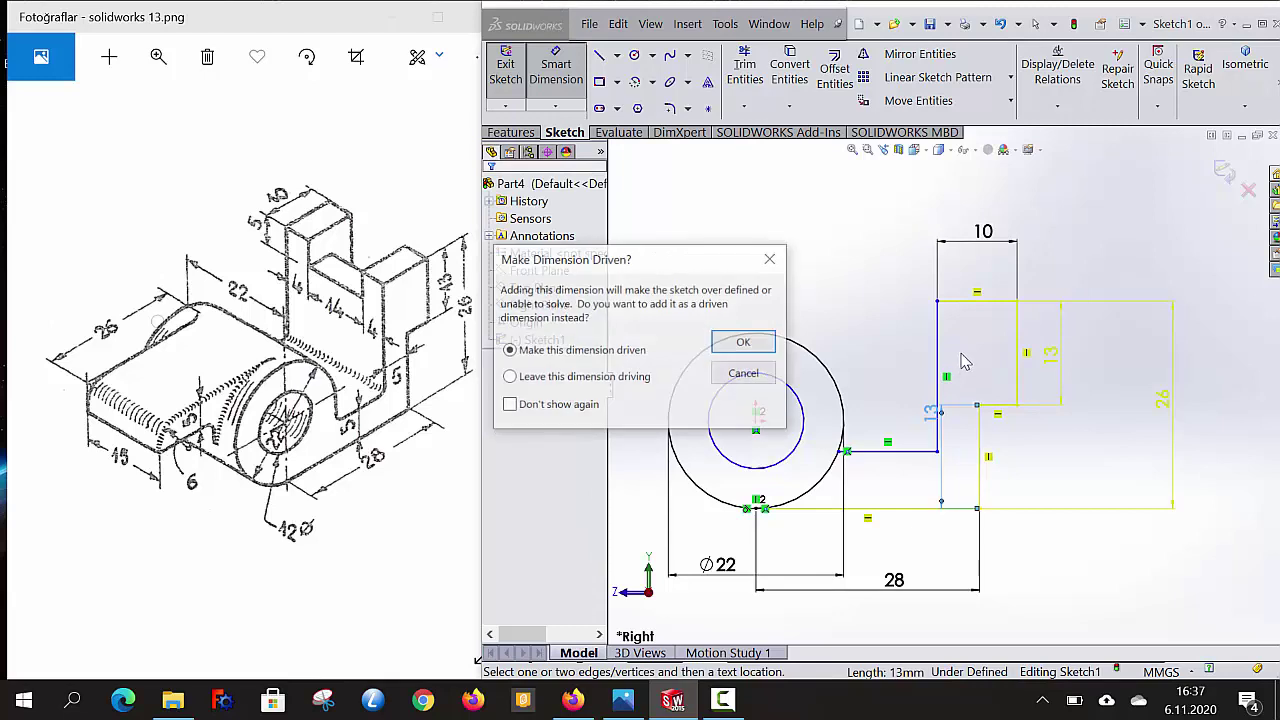
{"action": "left_click", "coordinate": [744, 374]}
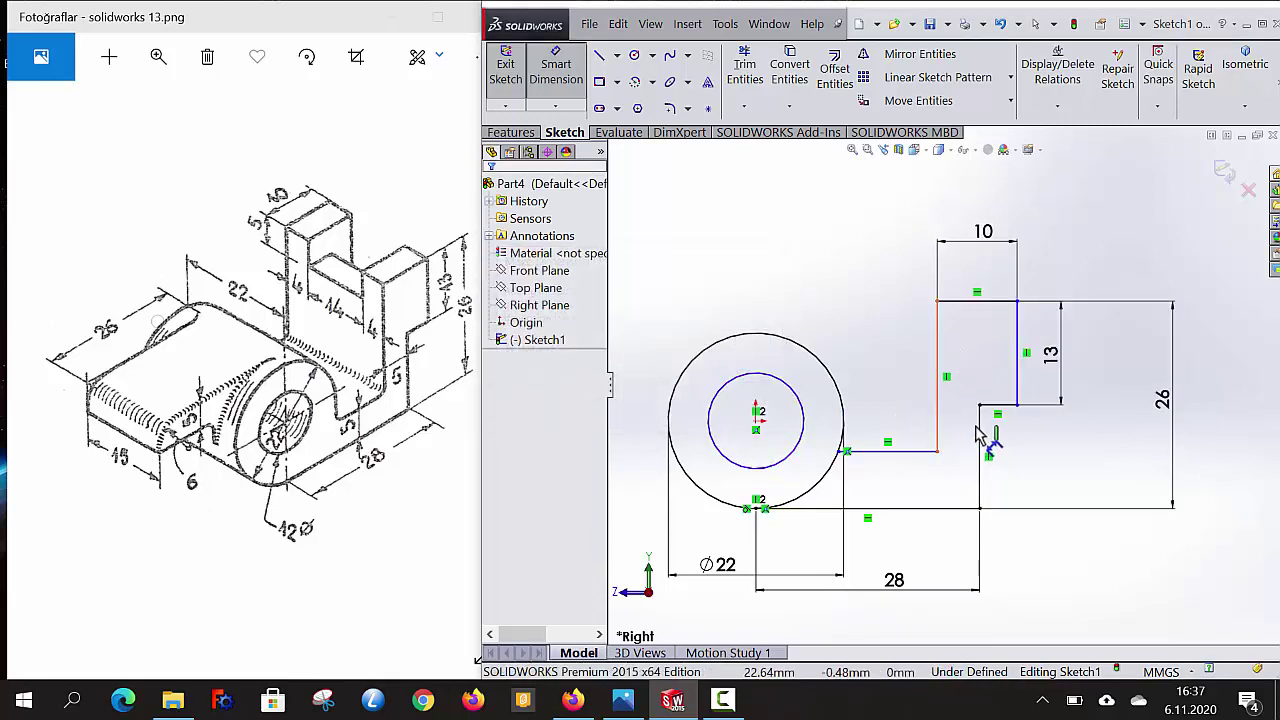
Dimension both gaps of the profile to 5 mm
{"action": "left_click", "coordinate": [980, 435]}
{"action": "left_click", "coordinate": [938, 390]}
{"action": "left_click", "coordinate": [978, 373]}
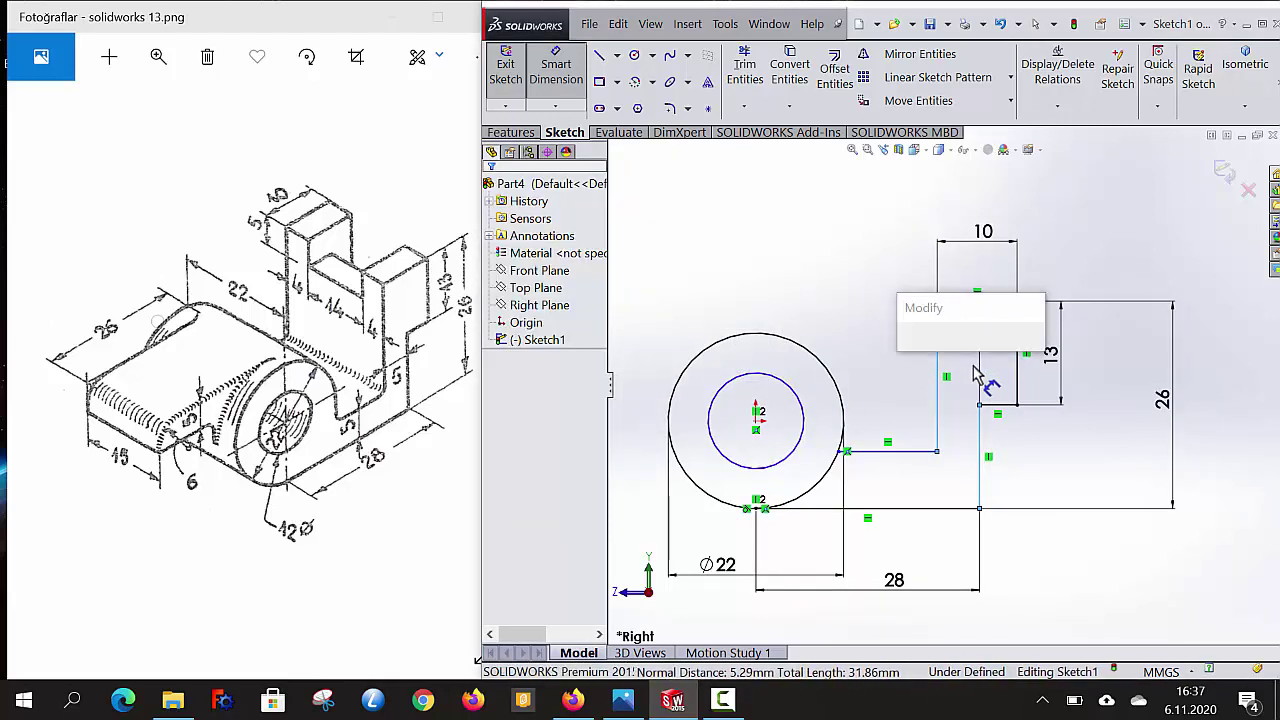
{"action": "type", "text": "5"}
{"action": "key", "text": "Return"}
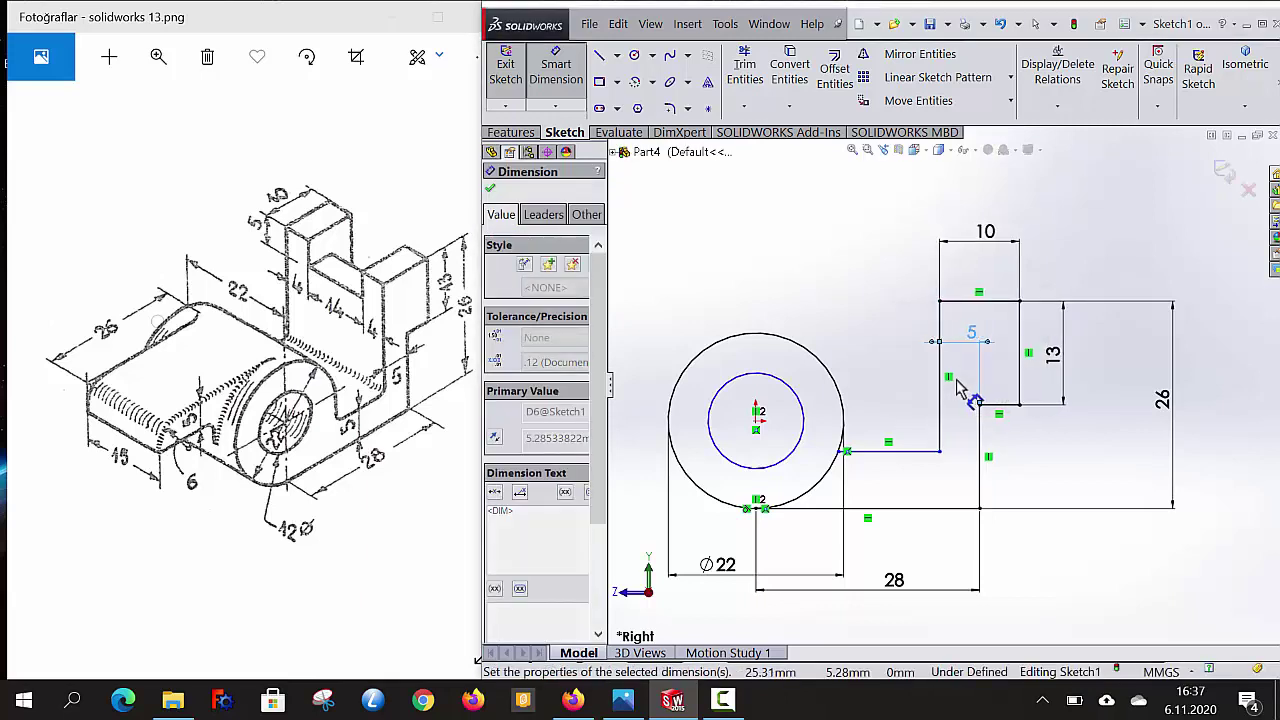
{"action": "key", "text": "Escape"}
{"action": "left_click", "coordinate": [918, 451]}
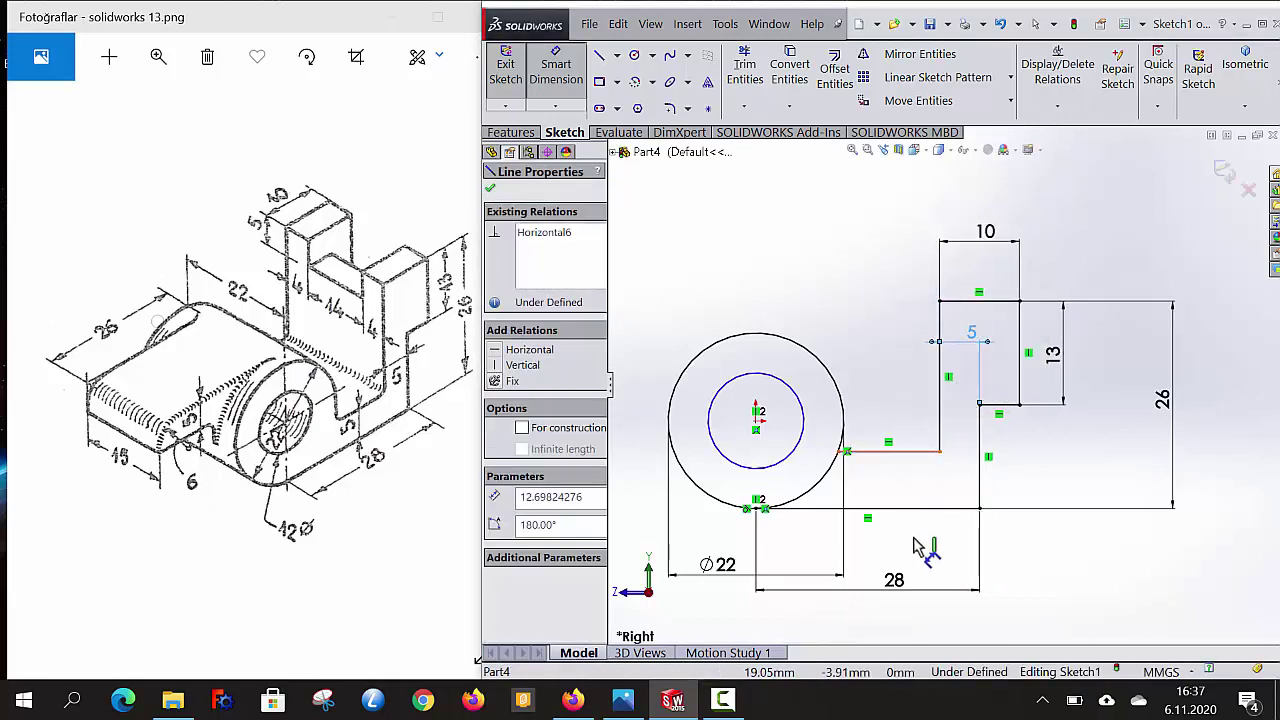
{"action": "right_click_drag", "start_coordinate": [918, 548], "coordinate": [918, 510]}
{"action": "left_click", "coordinate": [930, 508]}
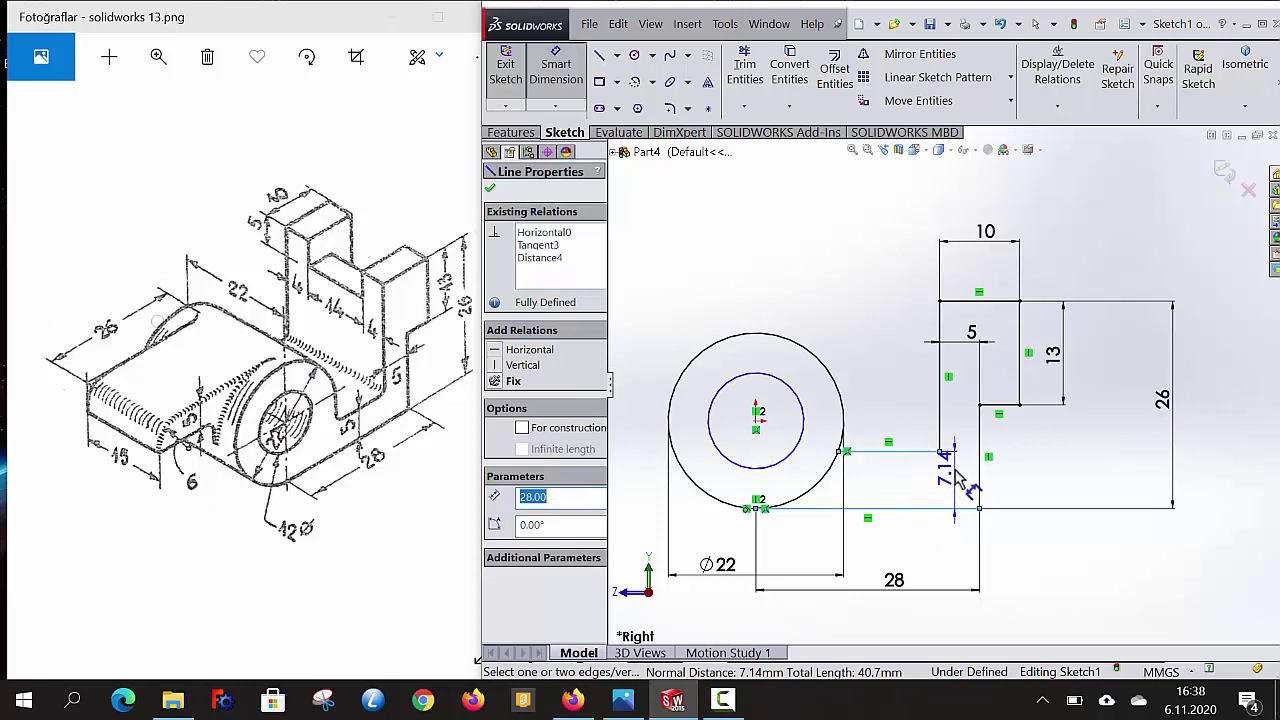
{"action": "left_click", "coordinate": [967, 486]}
{"action": "type", "text": "5"}
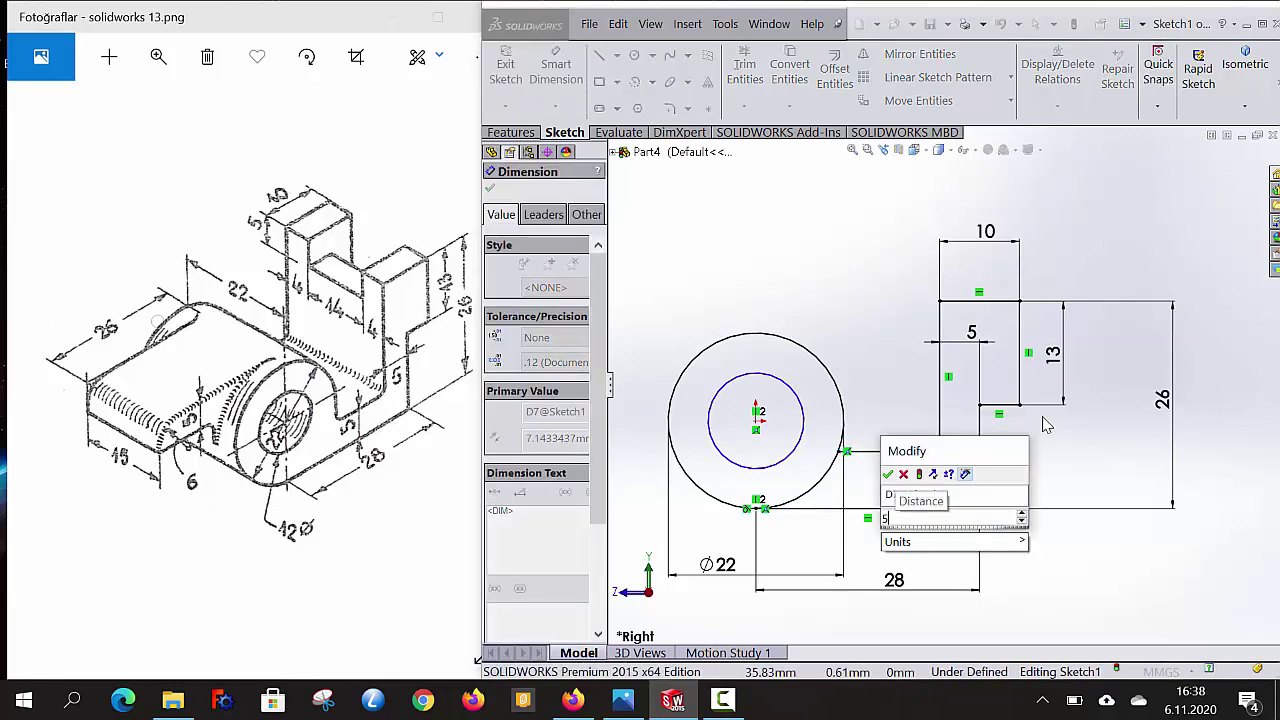
{"action": "key", "text": "Return"}
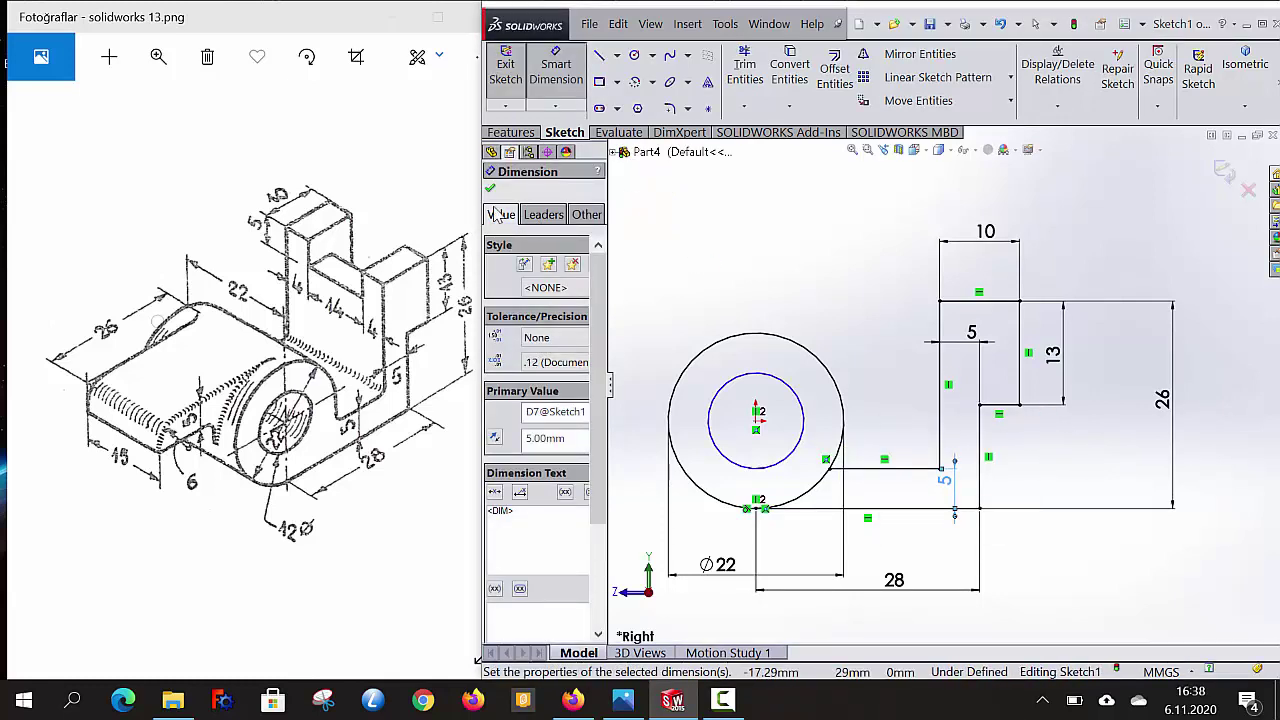
{"action": "left_click", "coordinate": [490, 188]}
Trim the outer circle's arc between the horizontal lines, then exit Sketch1 to an isometric view
{"action": "left_click", "coordinate": [744, 68]}
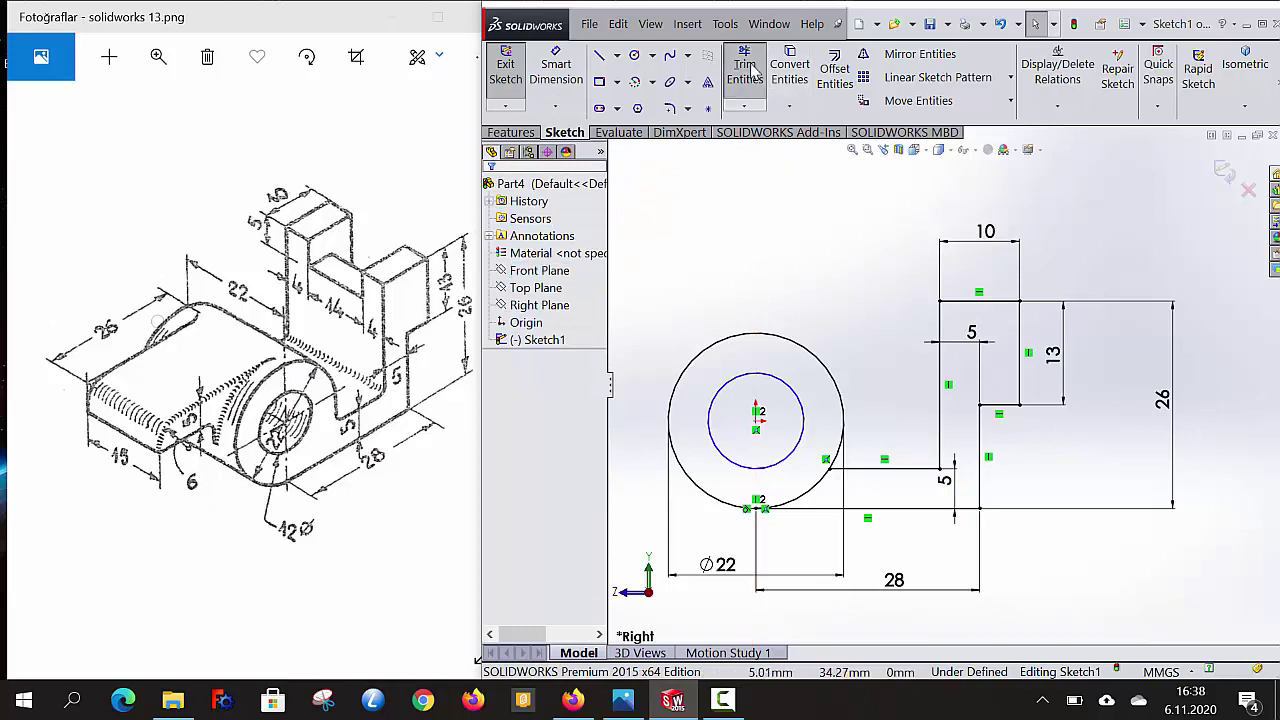
{"action": "left_click", "coordinate": [806, 500]}
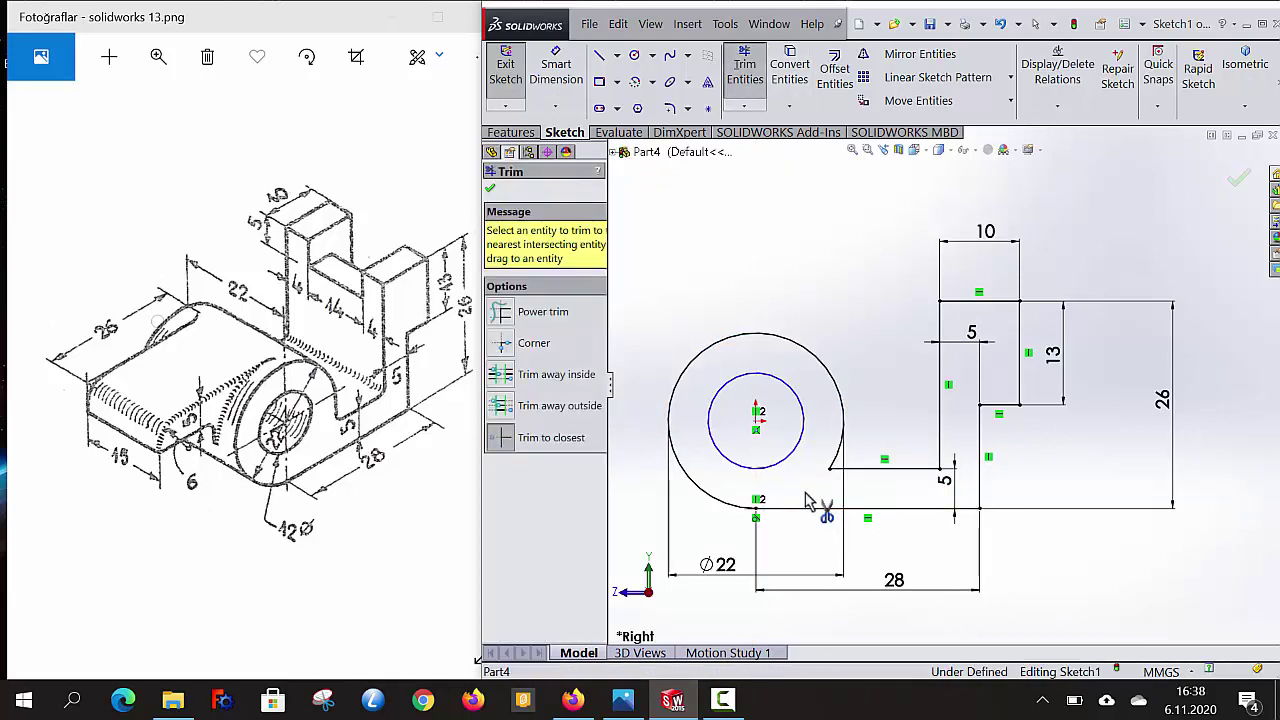
{"action": "left_click", "coordinate": [490, 190]}
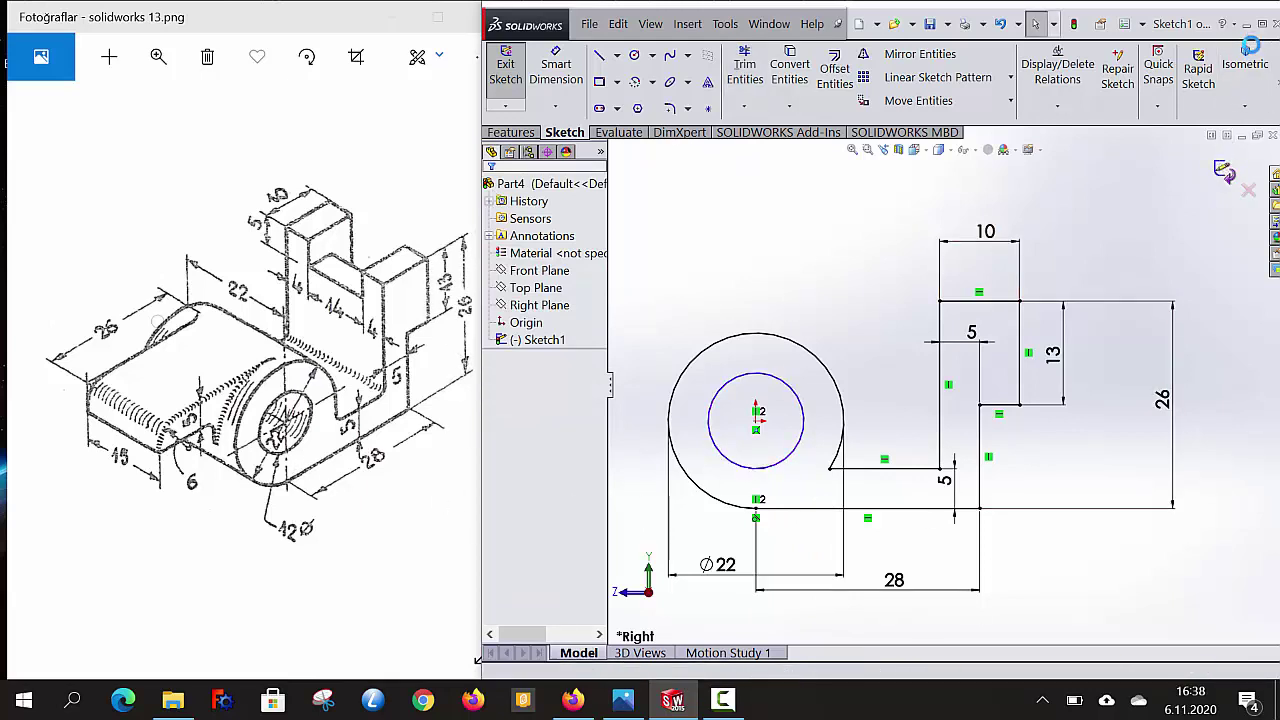
{"action": "left_click", "coordinate": [1250, 73]}
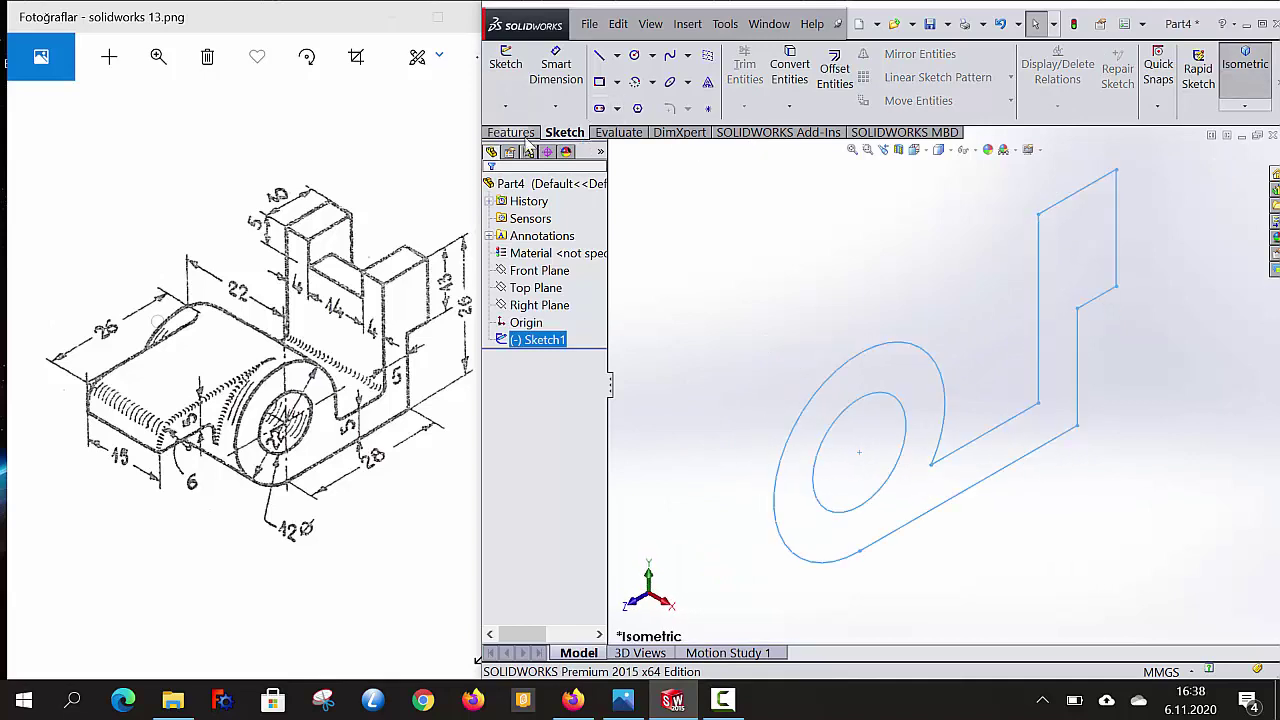
Extrude Sketch1 22 mm with Mid Plane to create Boss-Extrude1
{"action": "left_click", "coordinate": [524, 133]}
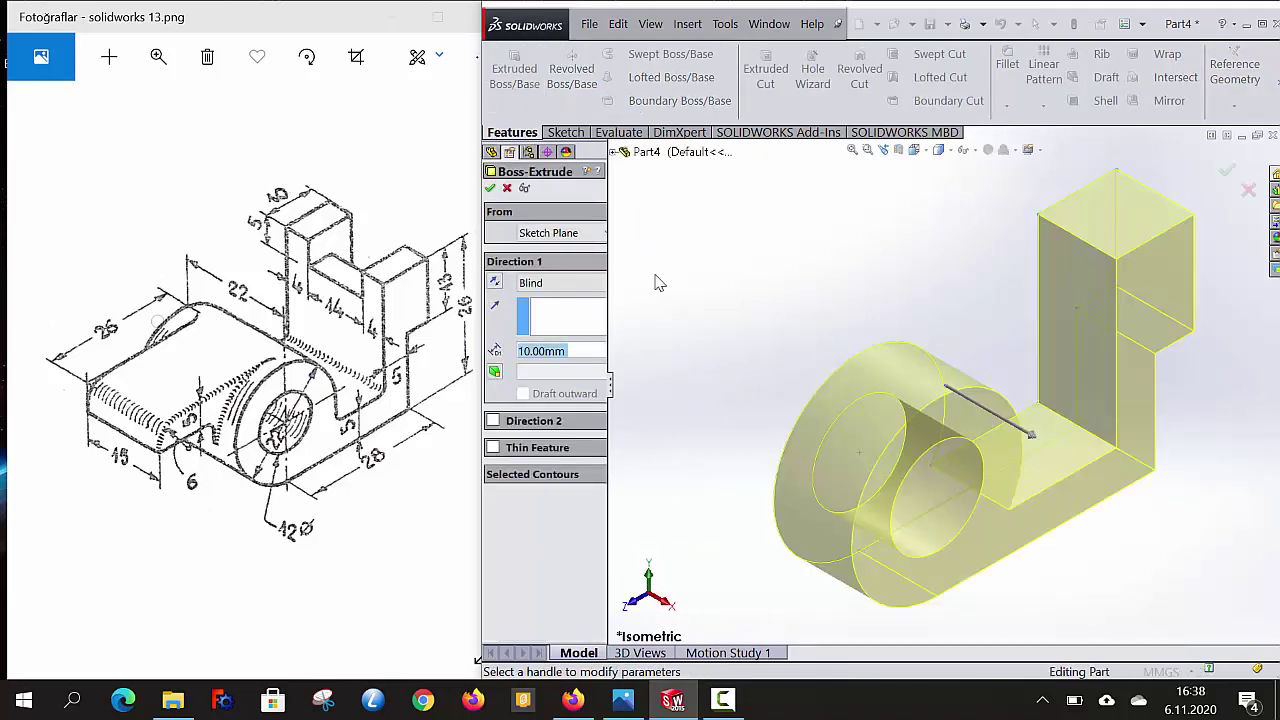
{"action": "left_click", "coordinate": [552, 283]}
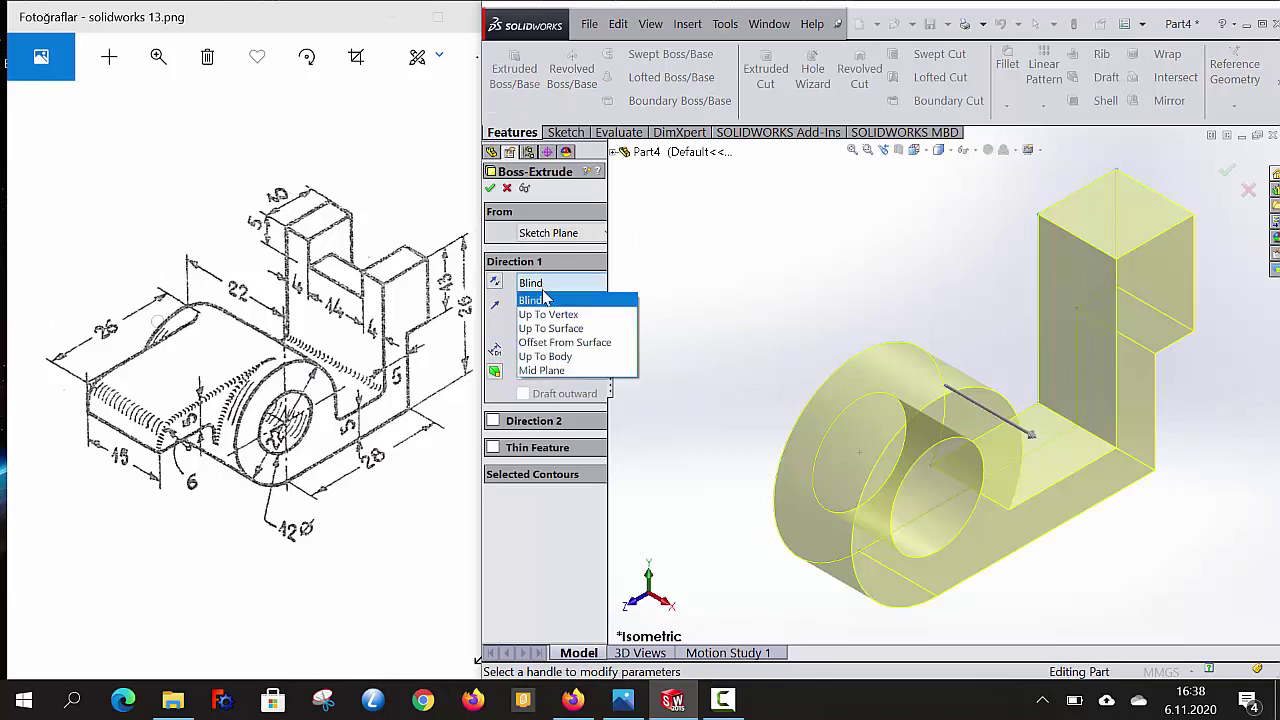
{"action": "left_click", "coordinate": [545, 372]}
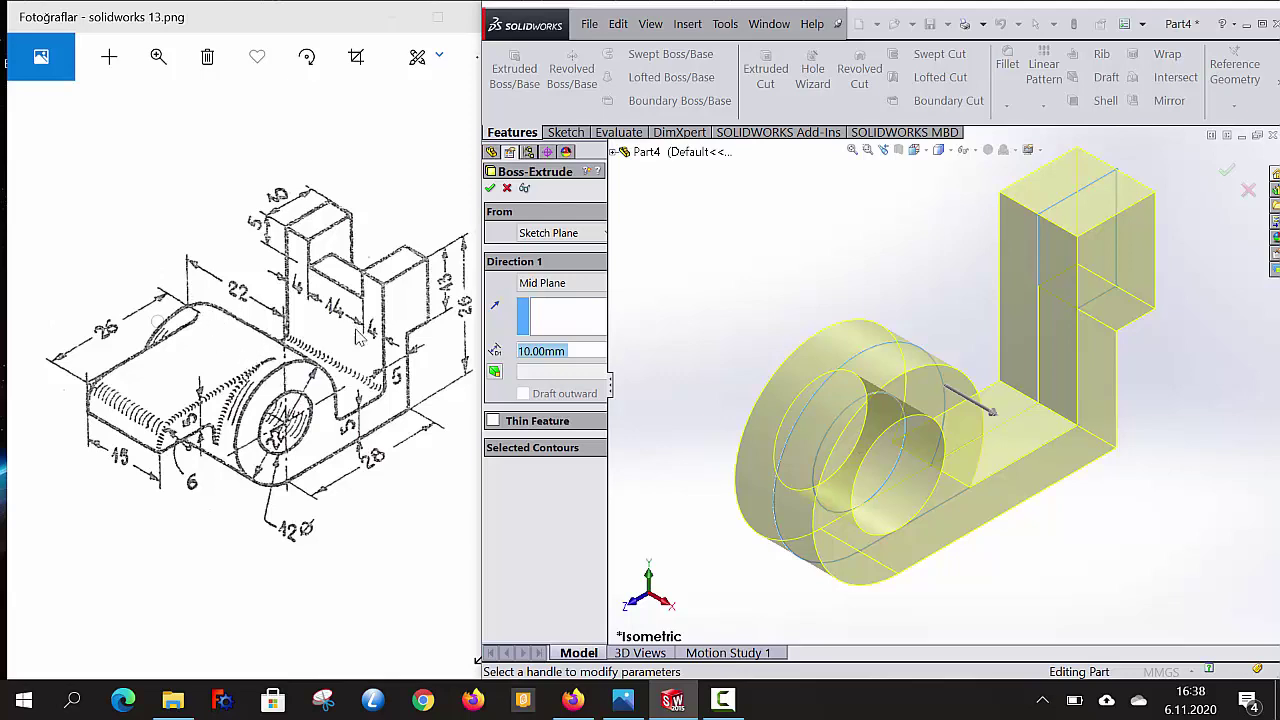
{"action": "type", "text": "22"}
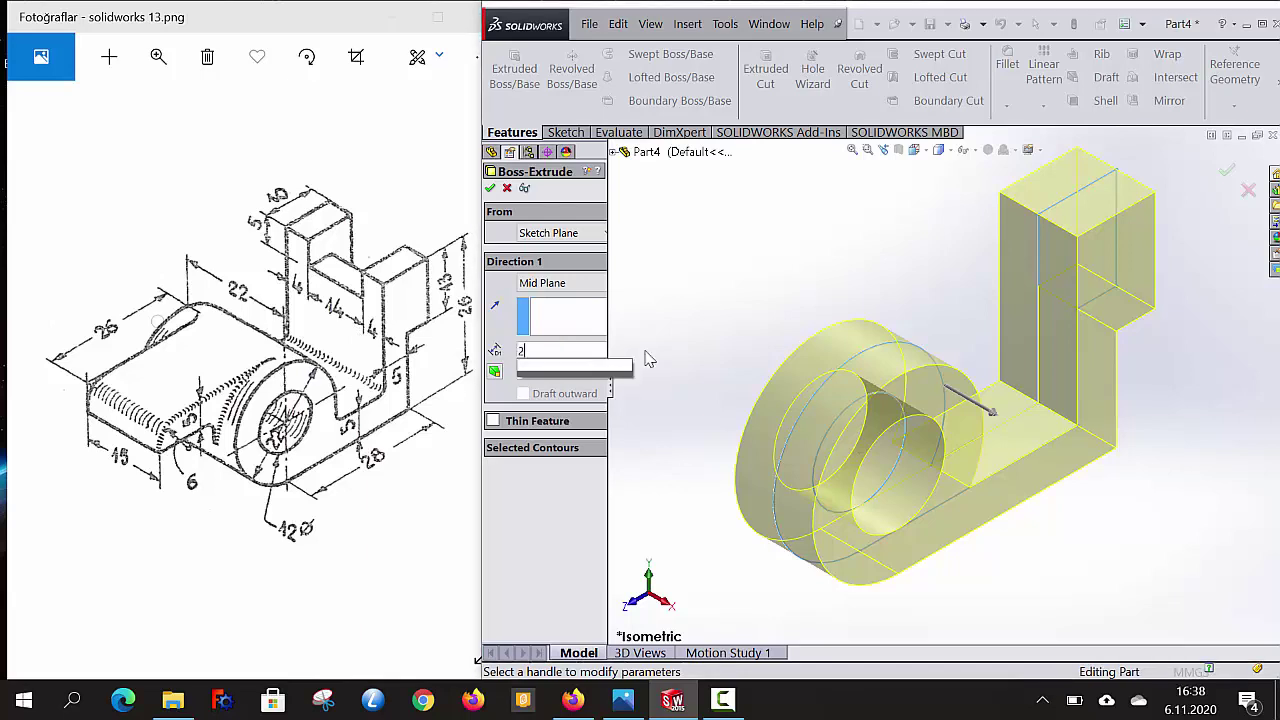
{"action": "key", "text": "Return"}
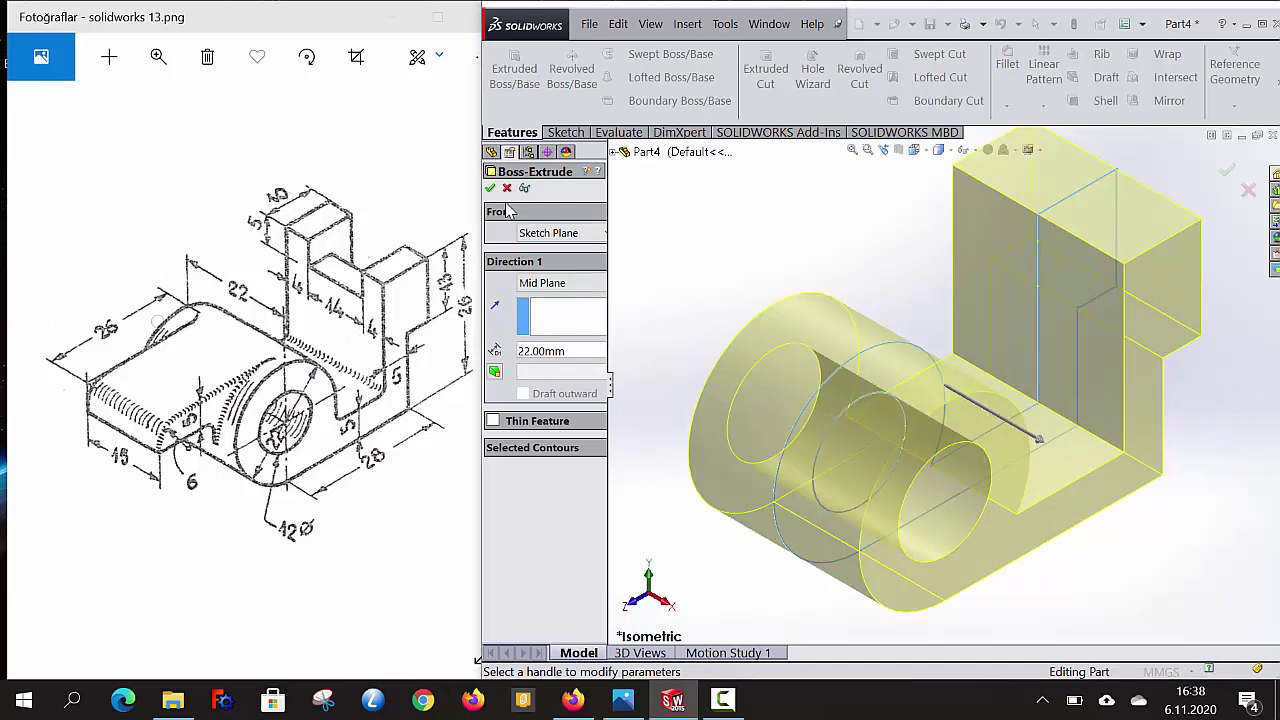
{"action": "left_click", "coordinate": [491, 188]}
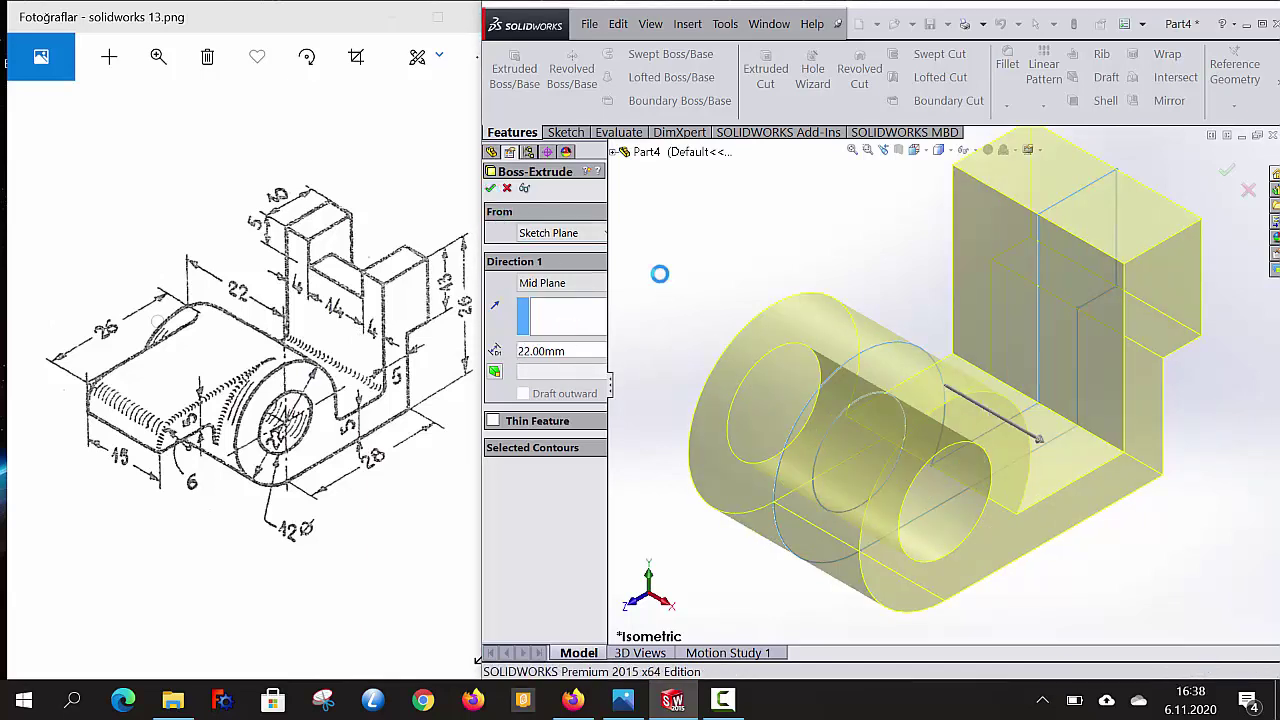
{"action": "left_click", "coordinate": [716, 270]}
{"action": "scroll", "coordinate": [716, 272], "scroll_direction": "up", "scroll_amount": 2}
{"action": "scroll", "coordinate": [714, 276], "scroll_direction": "down", "scroll_amount": 3}
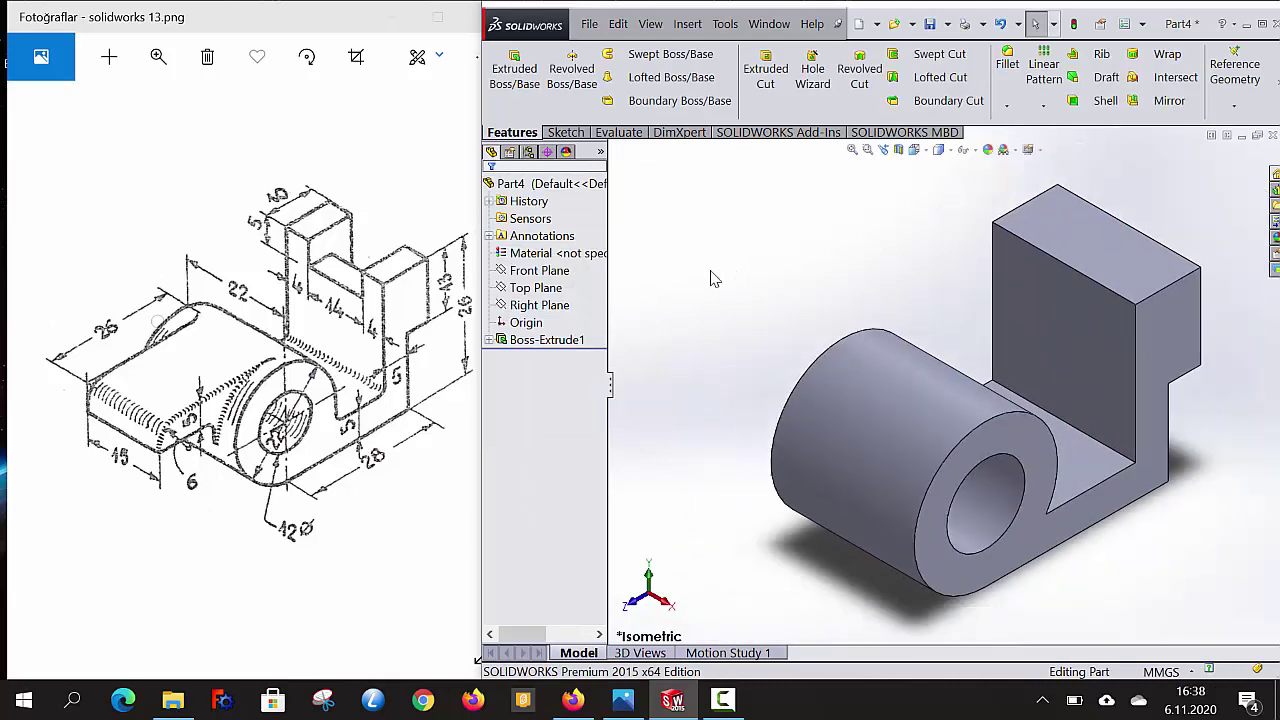
Open Sketch2 on the upright block's top face, viewed Normal To it
{"action": "left_click", "coordinate": [1160, 262]}
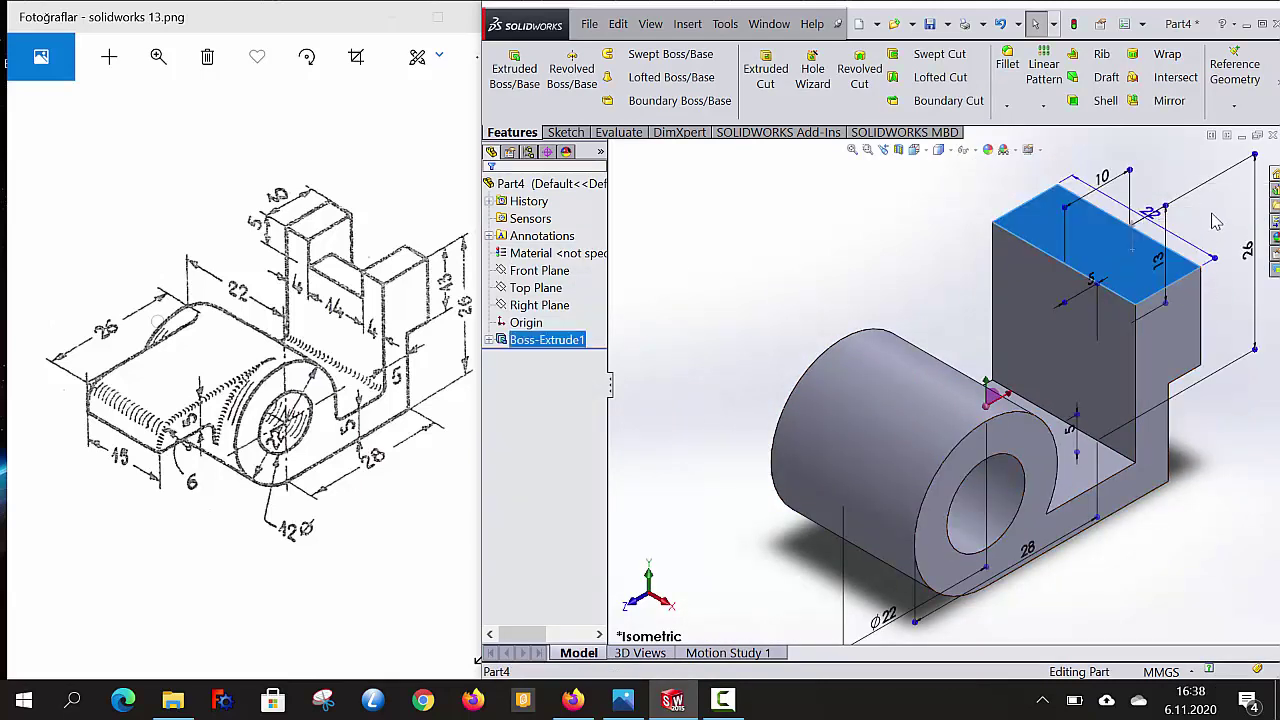
{"action": "right_click", "coordinate": [755, 255]}
{"action": "left_click", "coordinate": [830, 236]}
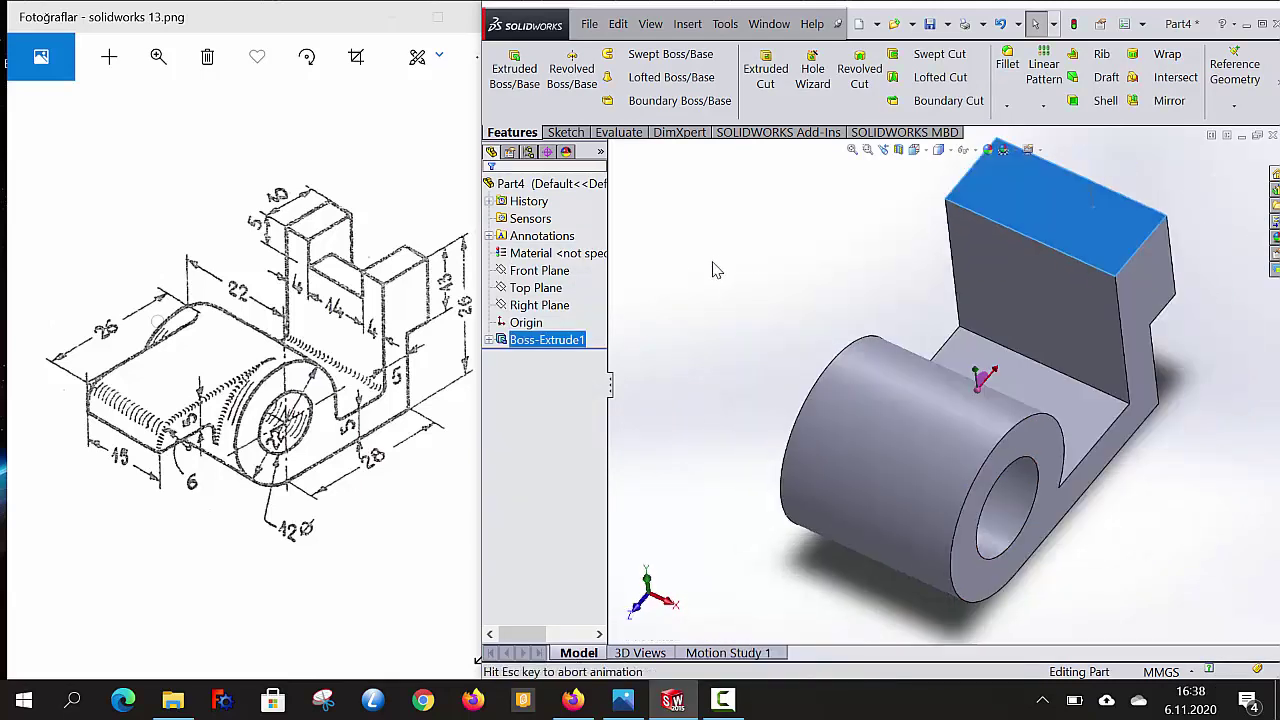
{"action": "left_click", "coordinate": [514, 70]}
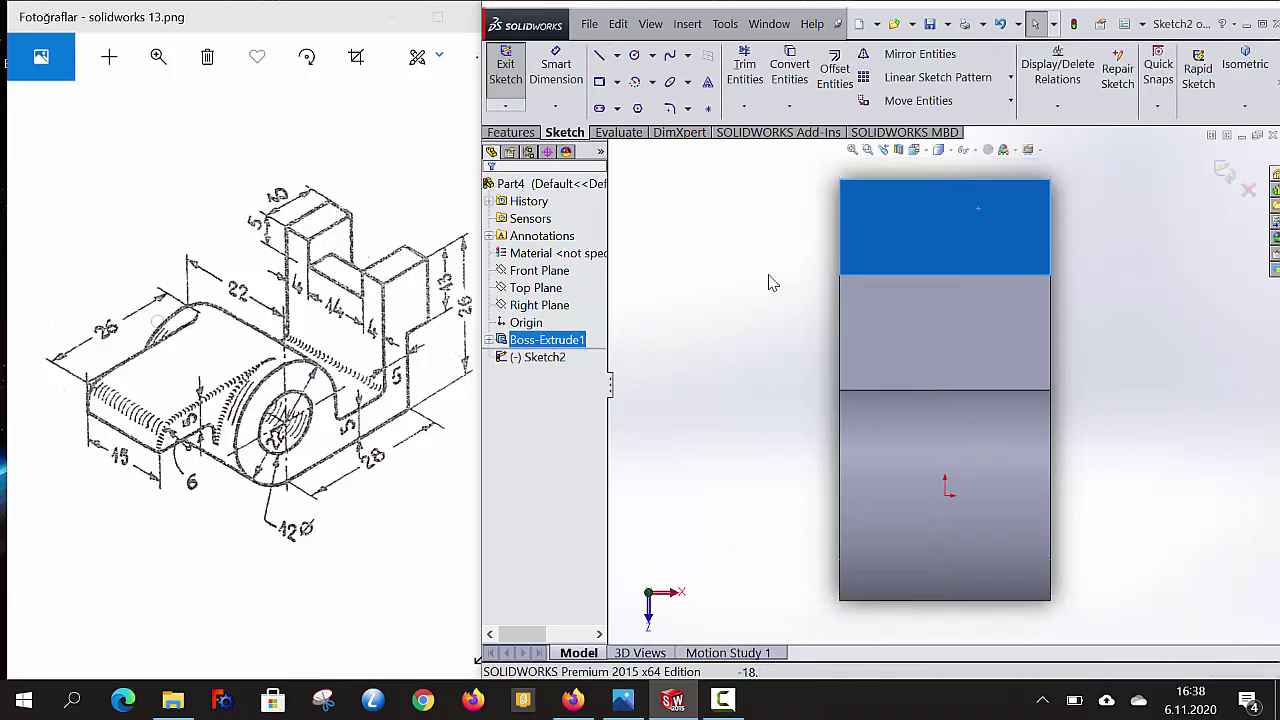
{"action": "key", "text": "z"}
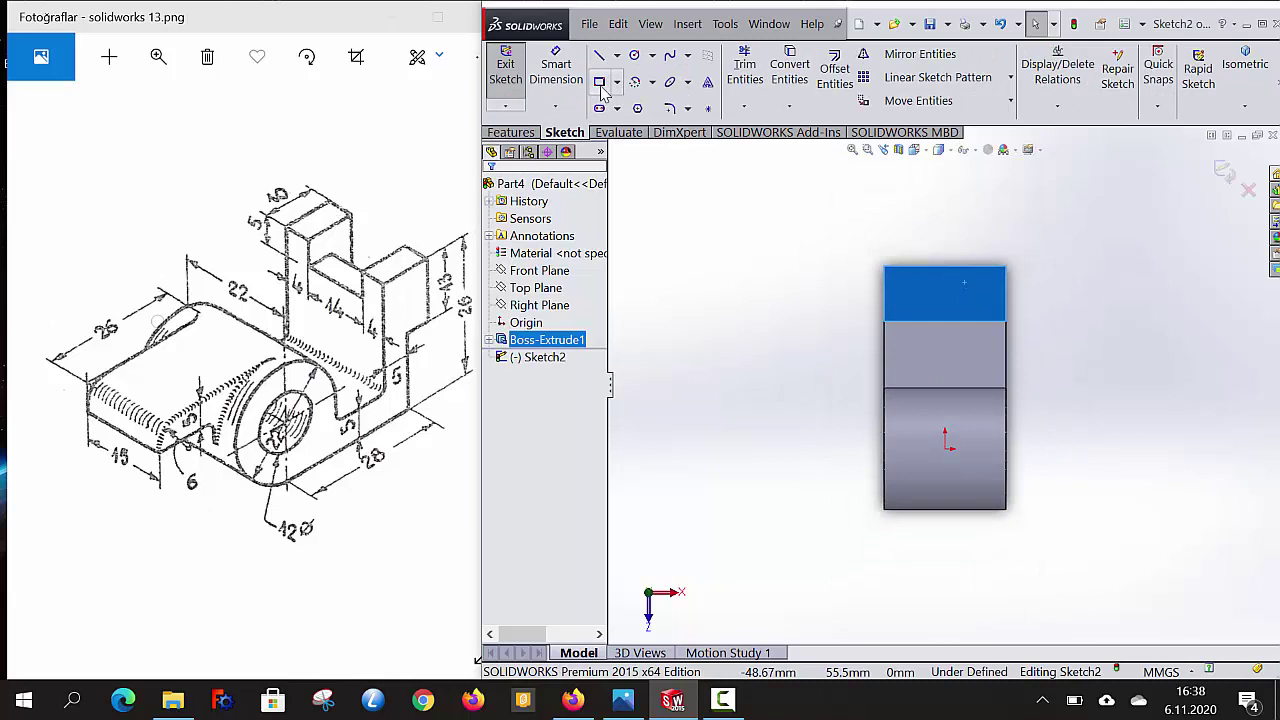
Draw a corner rectangle left of the upright, sized 10 mm tall by 14 mm wide
{"action": "left_click", "coordinate": [723, 308]}
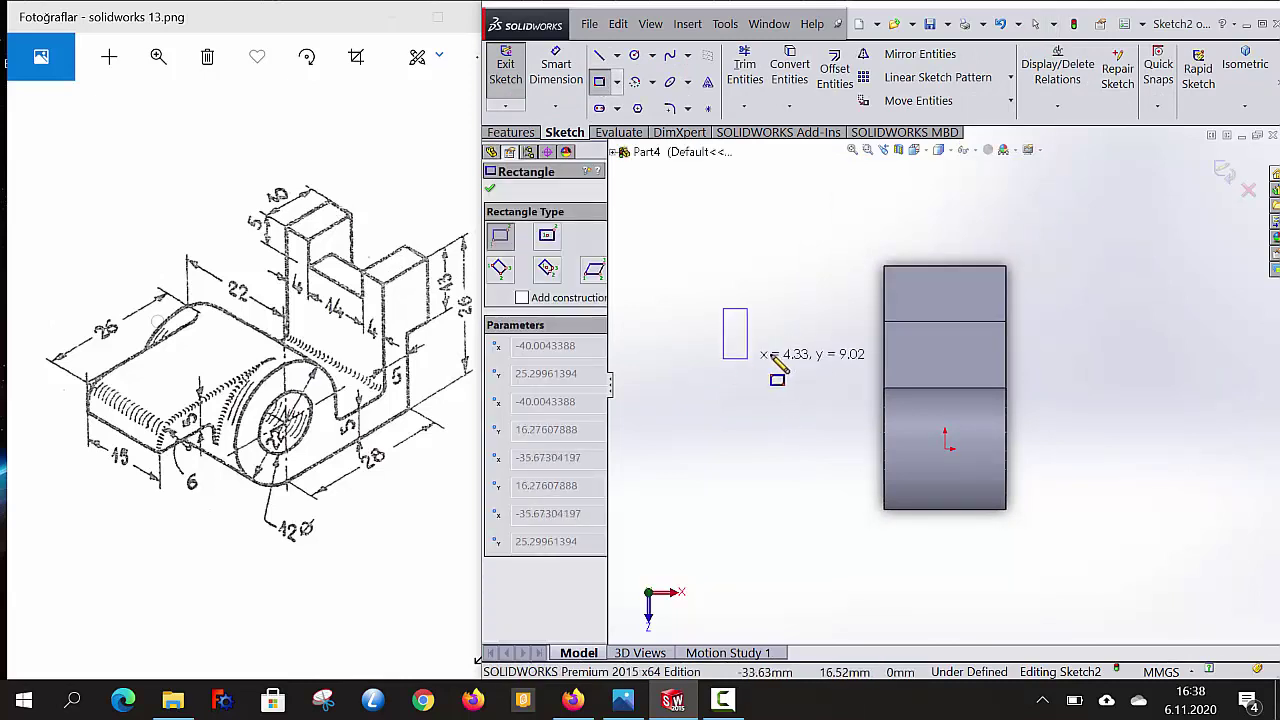
{"action": "left_click", "coordinate": [811, 363]}
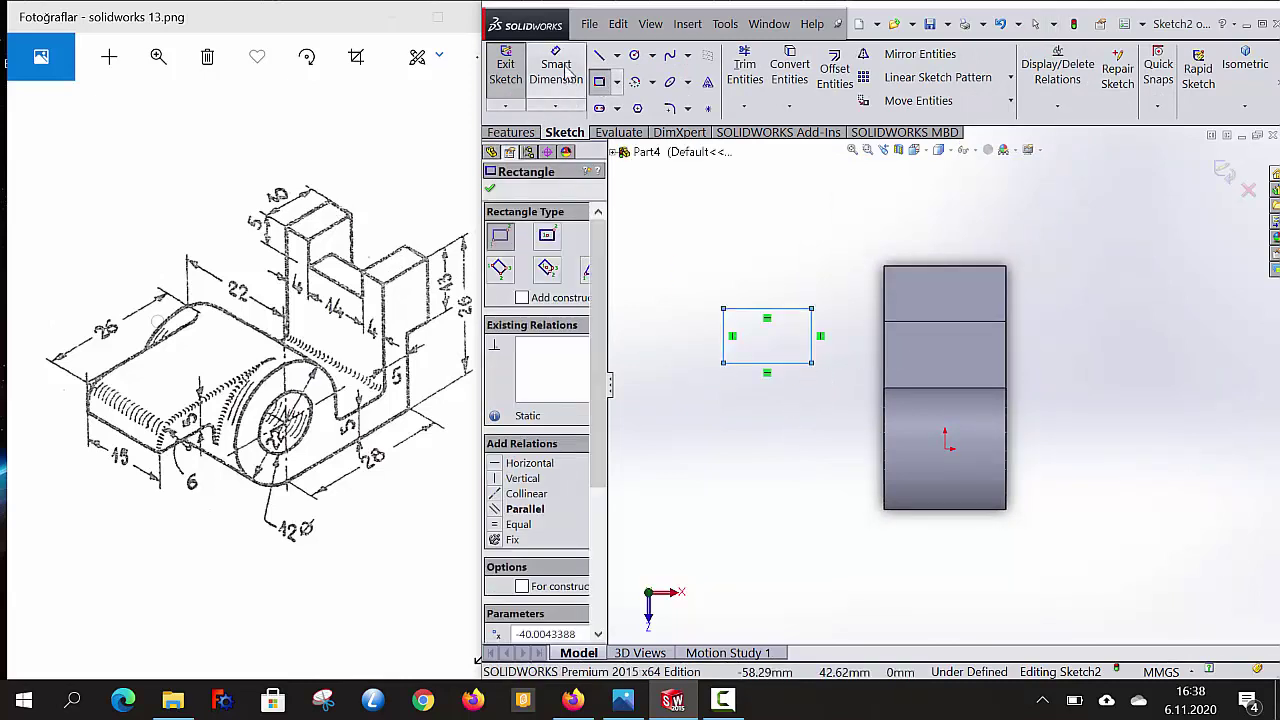
{"action": "key", "text": "Escape"}
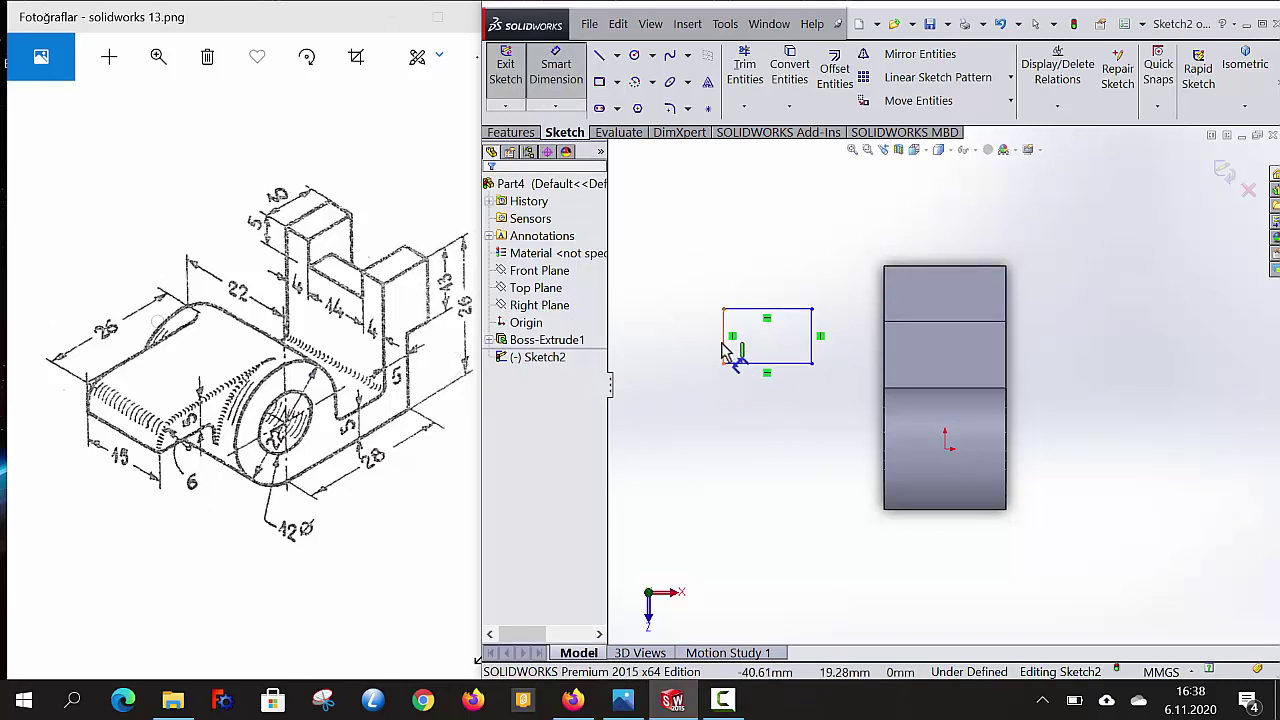
{"action": "left_click", "coordinate": [727, 352]}
{"action": "left_click", "coordinate": [680, 335]}
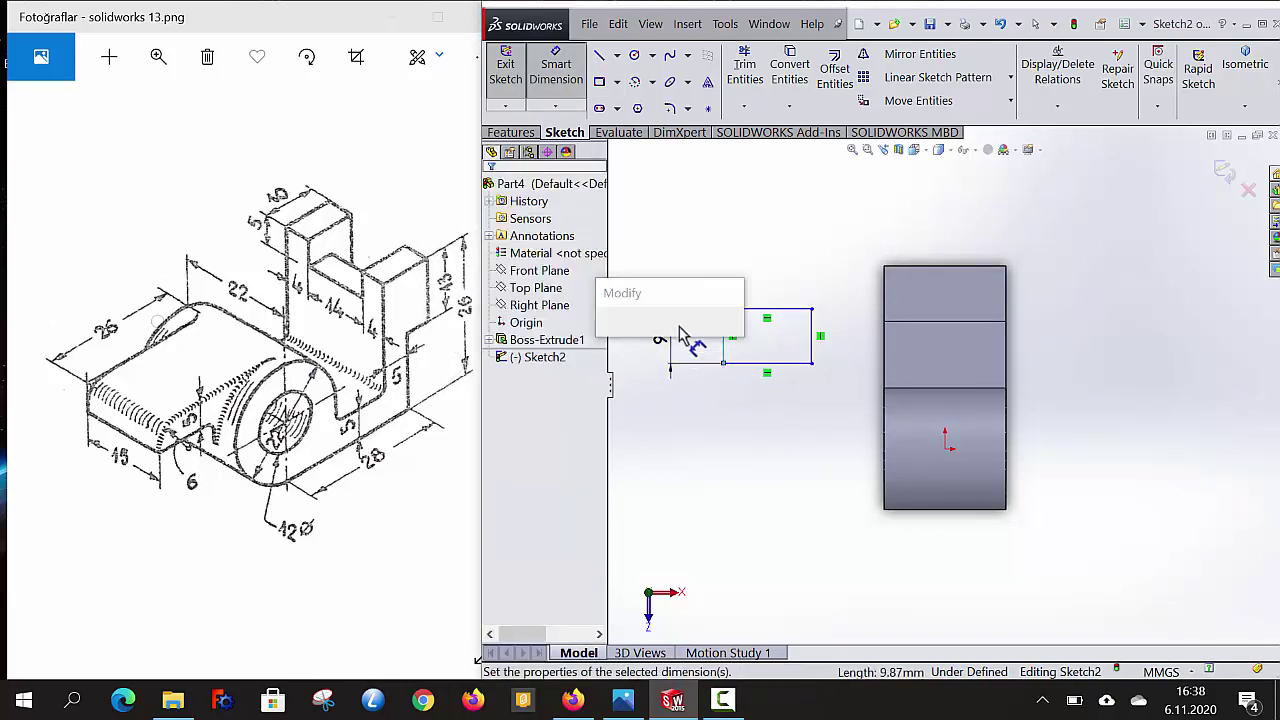
{"action": "type", "text": "10"}
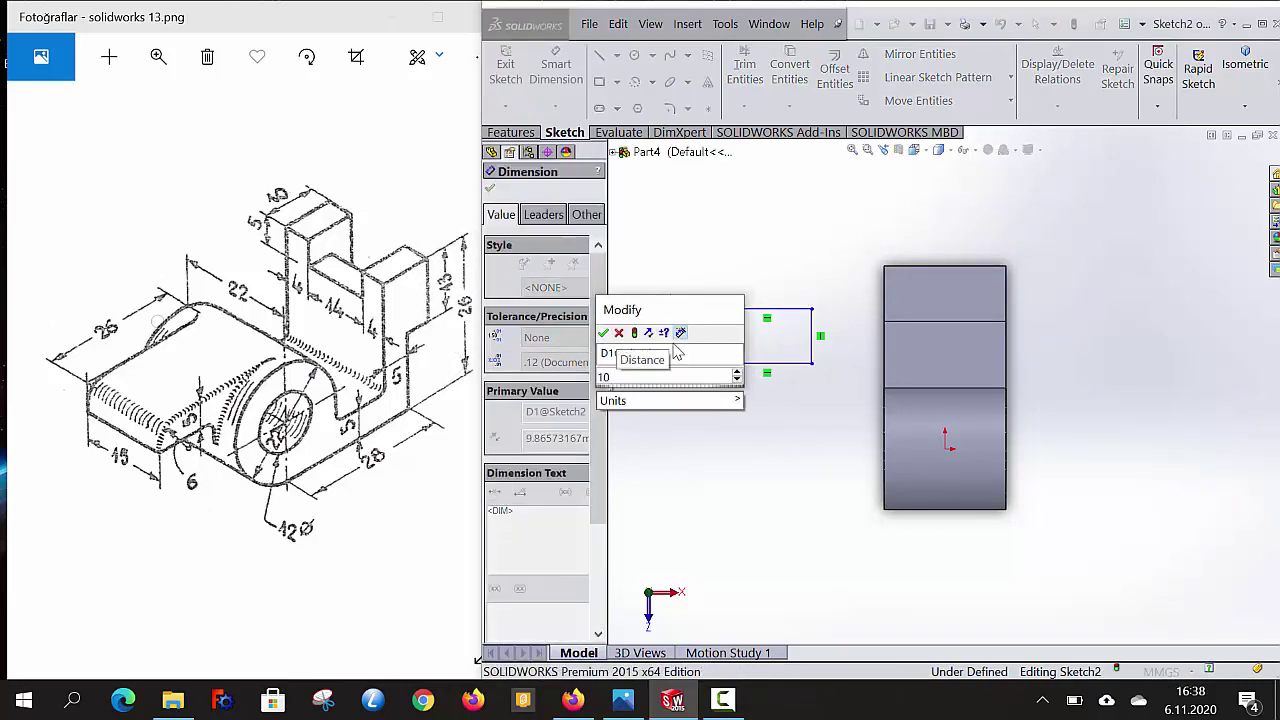
{"action": "key", "text": "Return"}
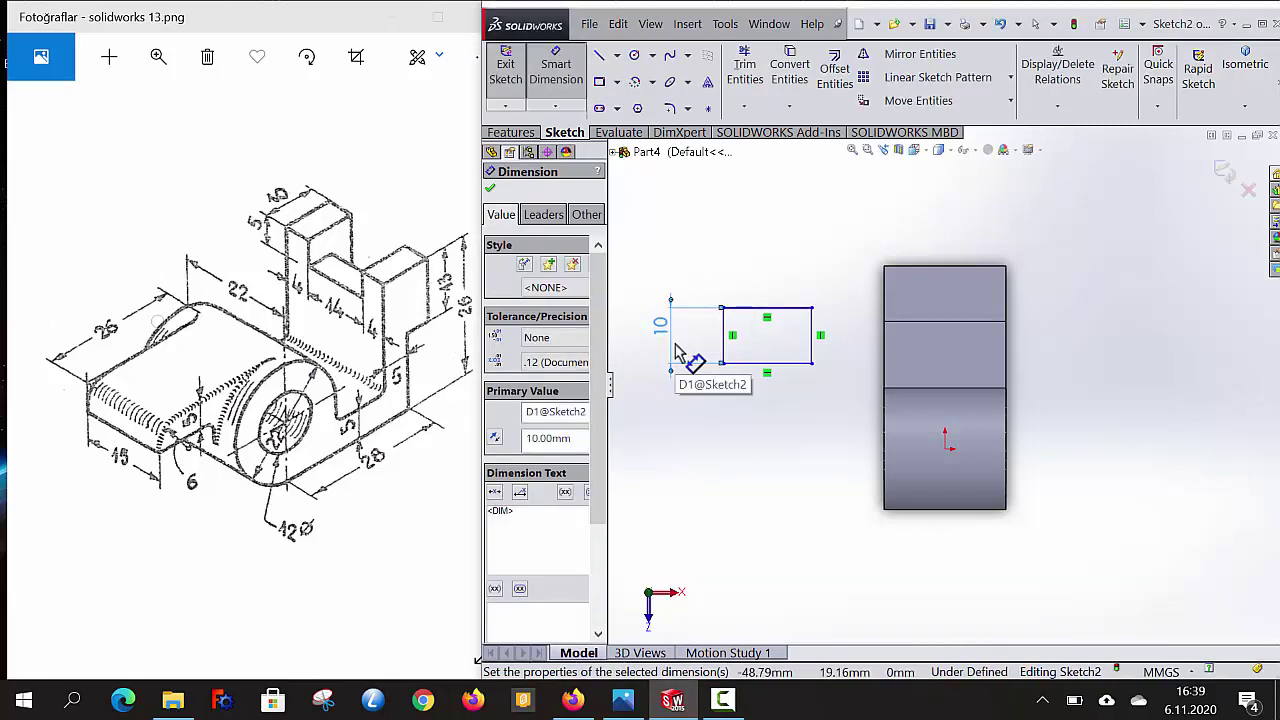
{"action": "left_click", "coordinate": [798, 363]}
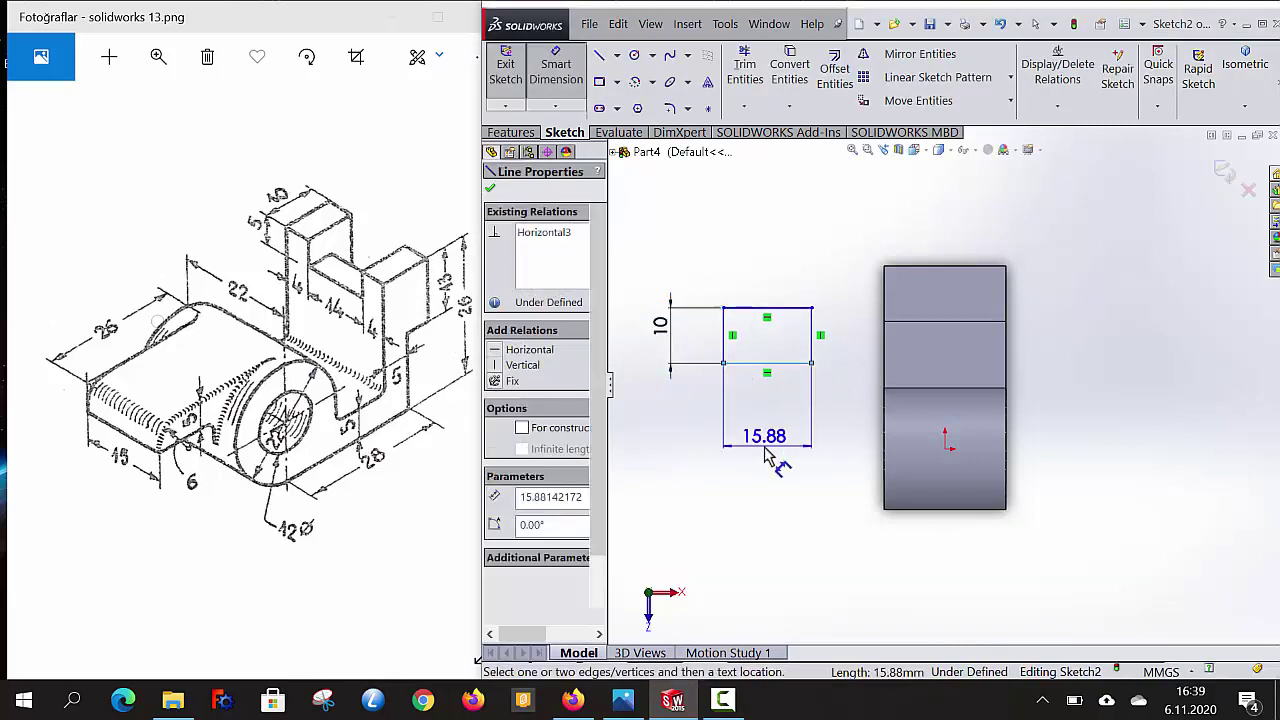
{"action": "left_click", "coordinate": [766, 453]}
{"action": "type", "text": "14"}
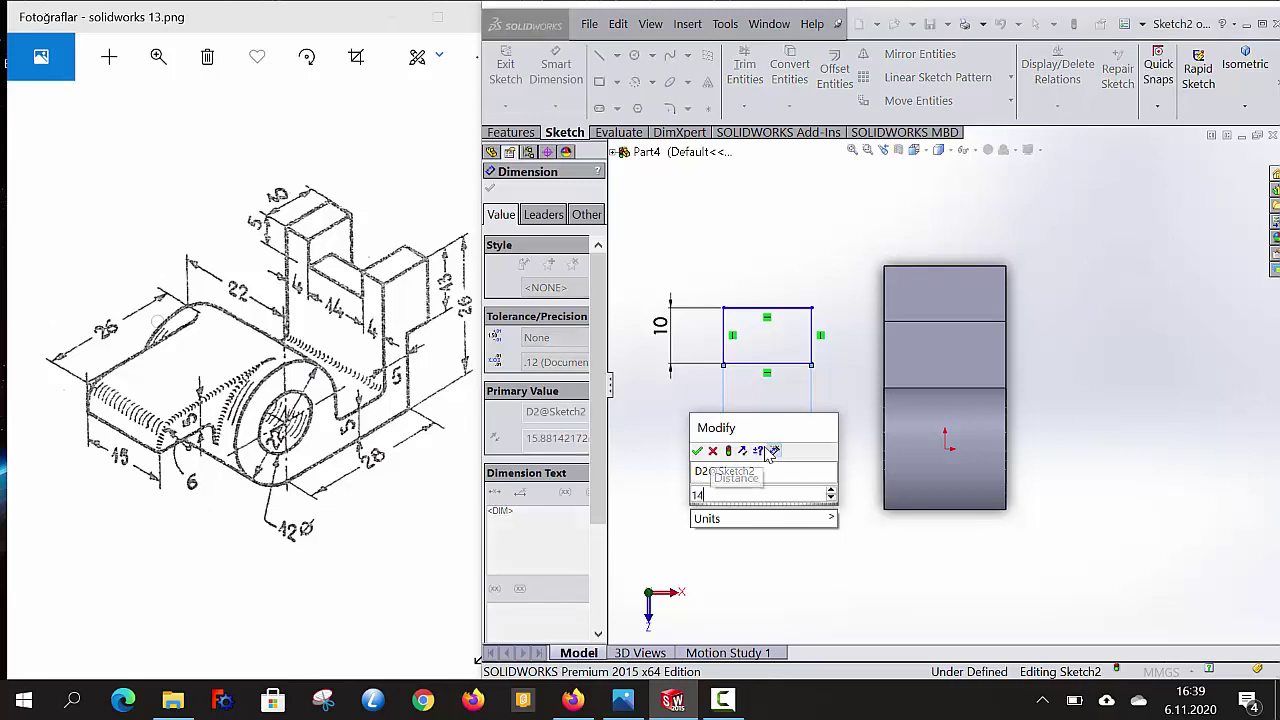
{"action": "key", "text": "Return"}
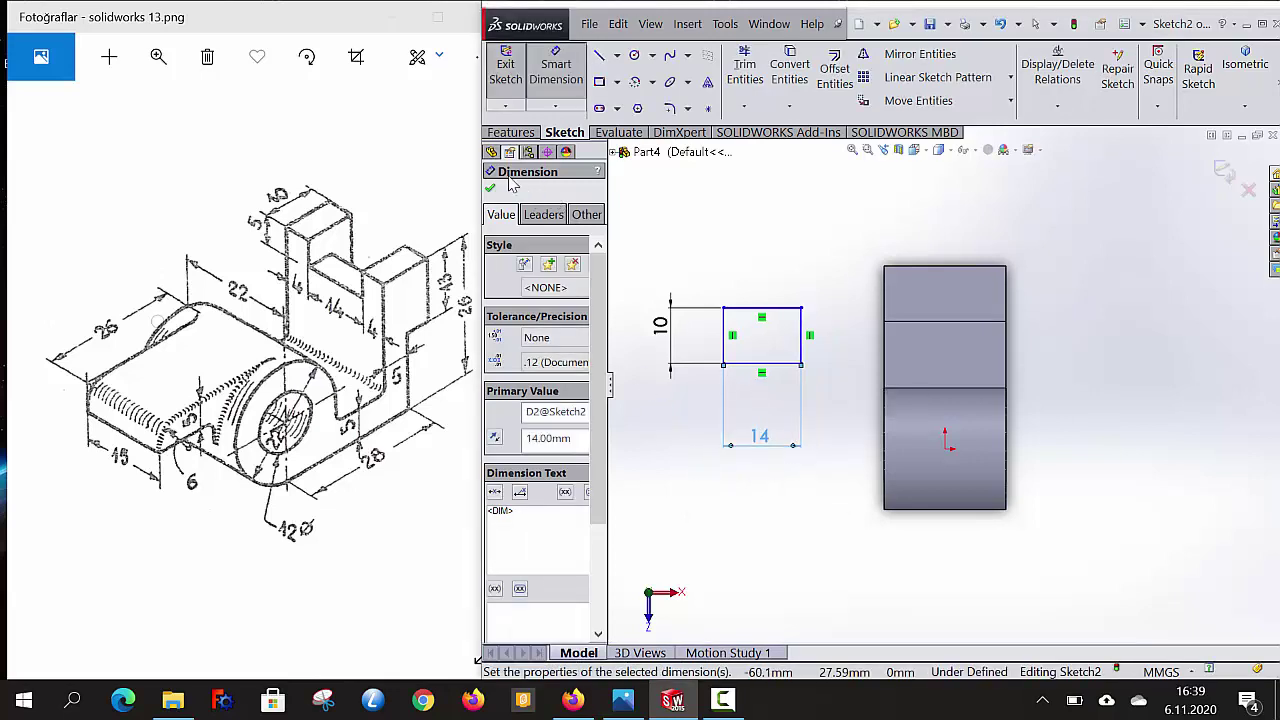
{"action": "left_click", "coordinate": [491, 189]}
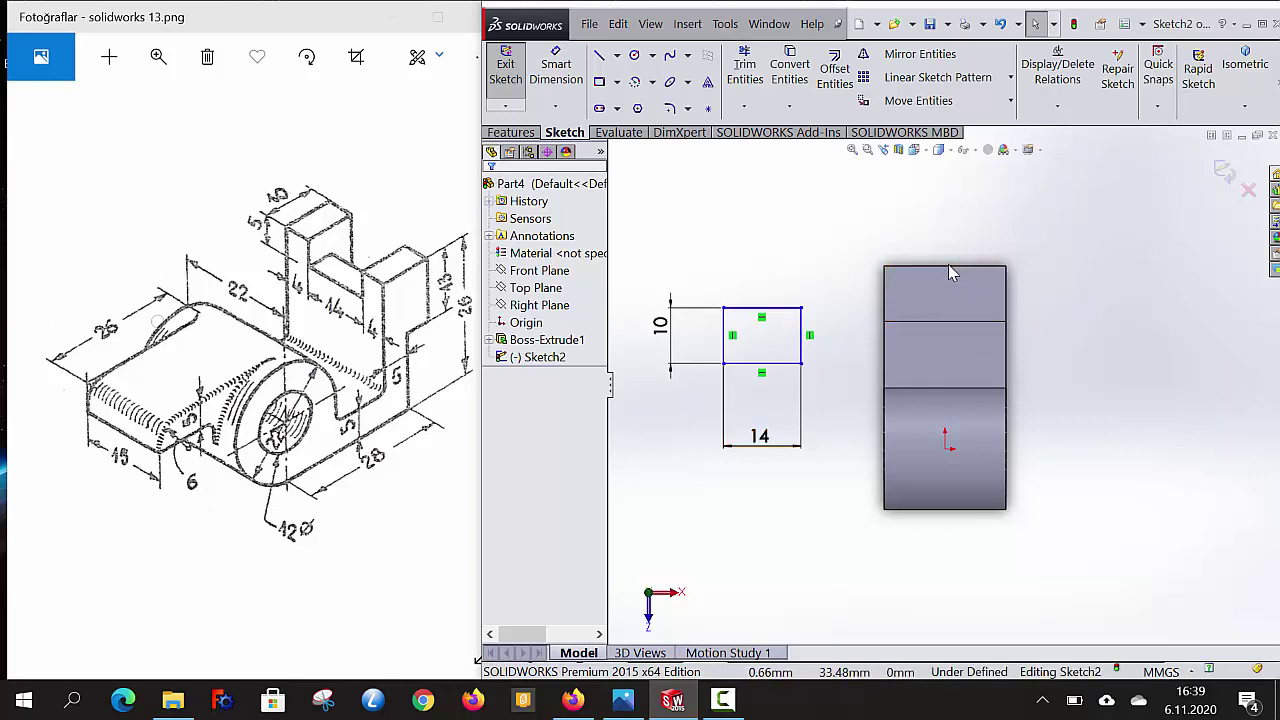
Make the rectangle's top line collinear with the body edge
{"action": "left_click", "coordinate": [783, 310], "text": "ctrl"}
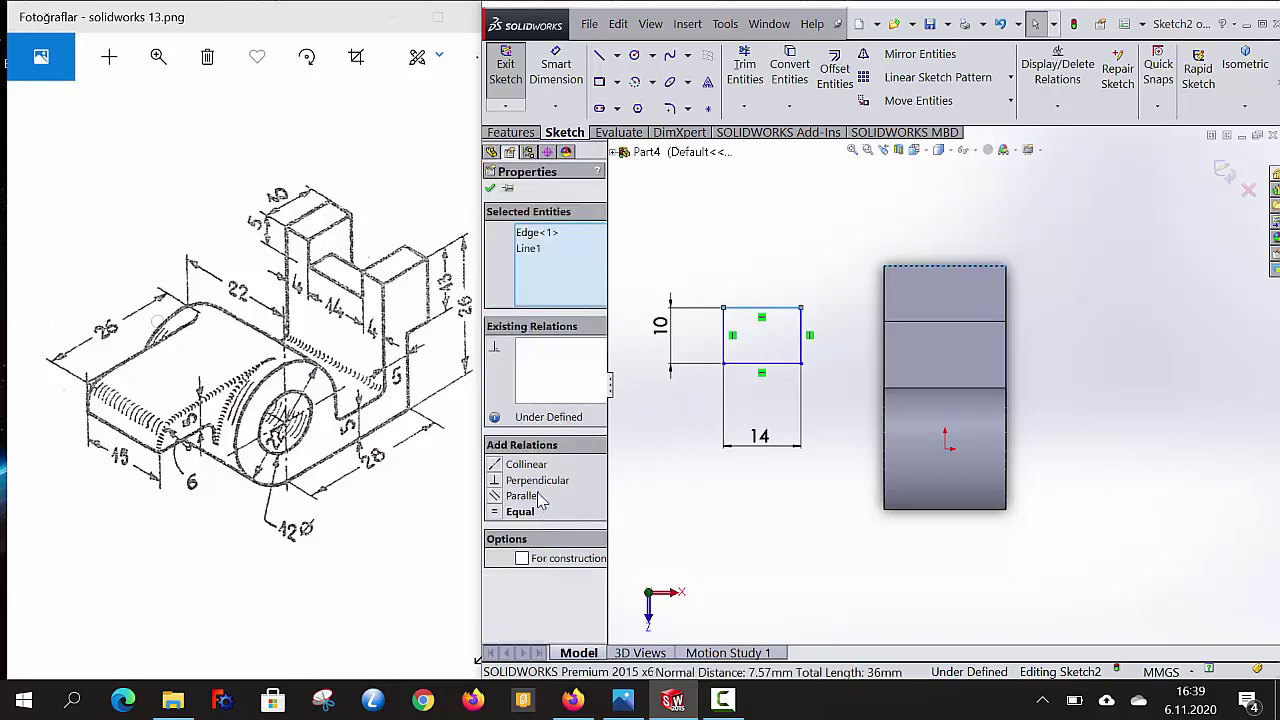
{"action": "left_click", "coordinate": [526, 464]}
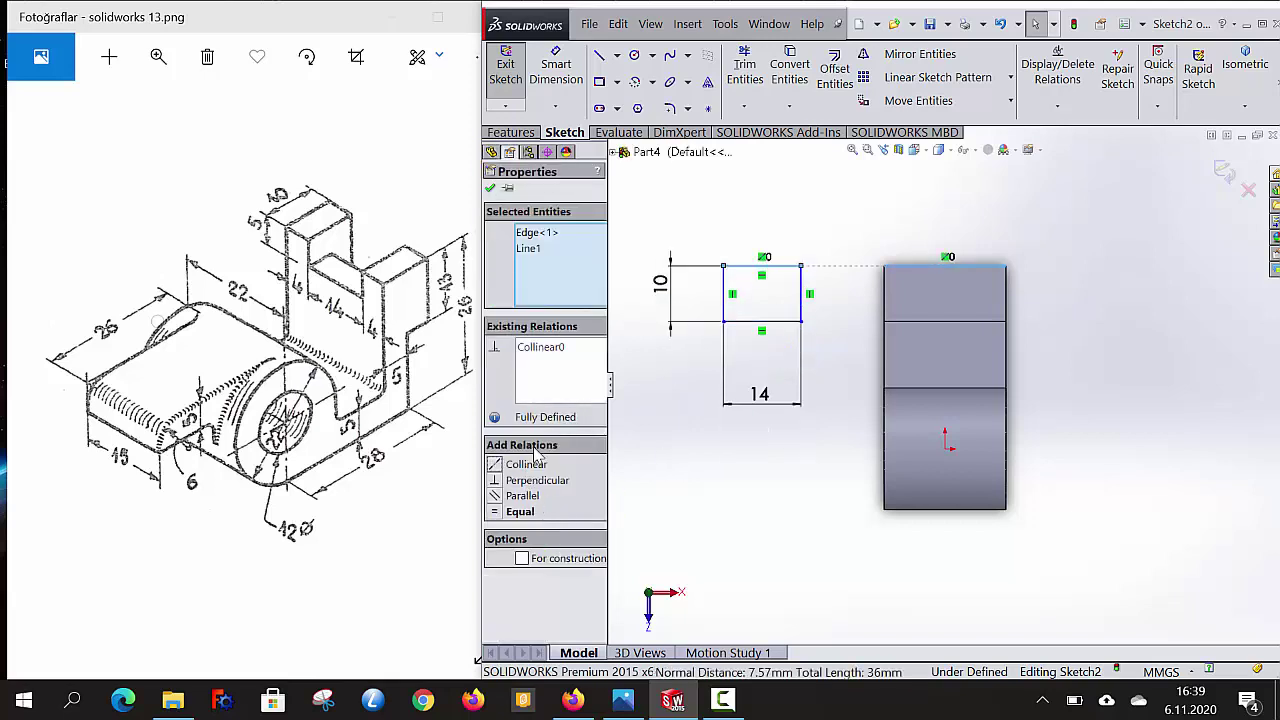
{"action": "left_click", "coordinate": [491, 189]}
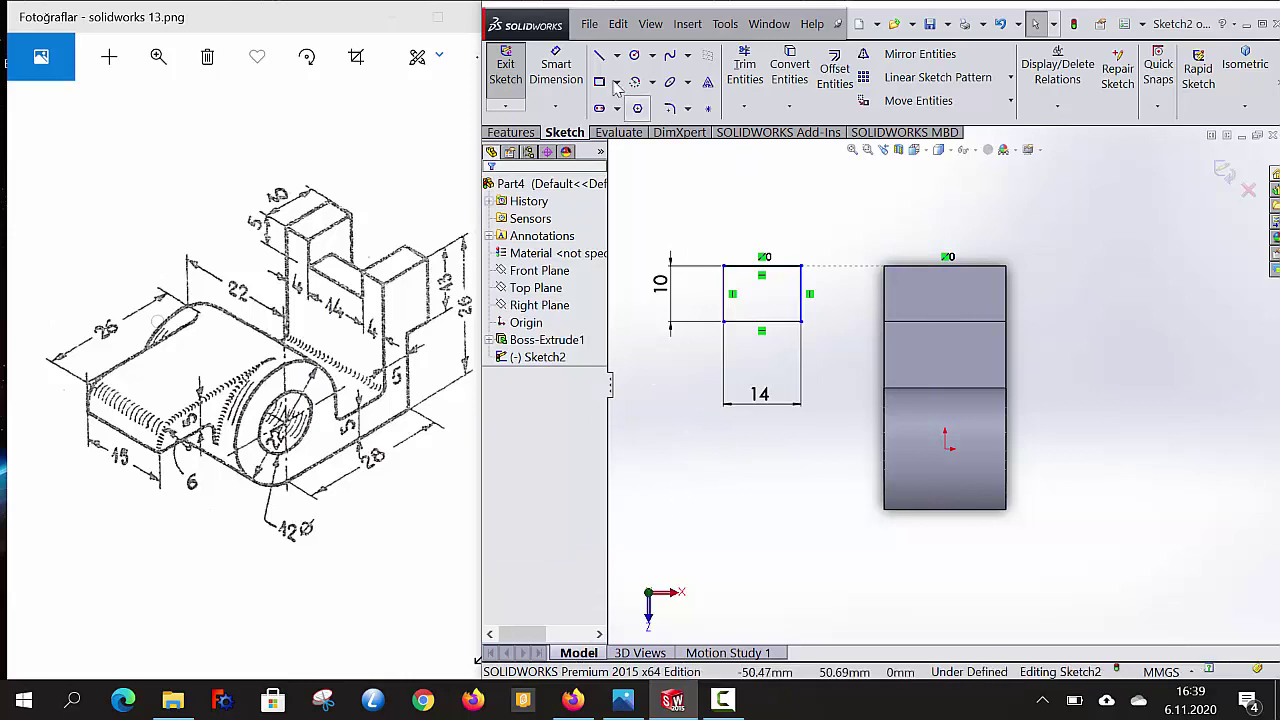
Dimension the rectangle's right edge 4 mm in from the body's right edge
{"action": "left_click", "coordinate": [556, 68]}
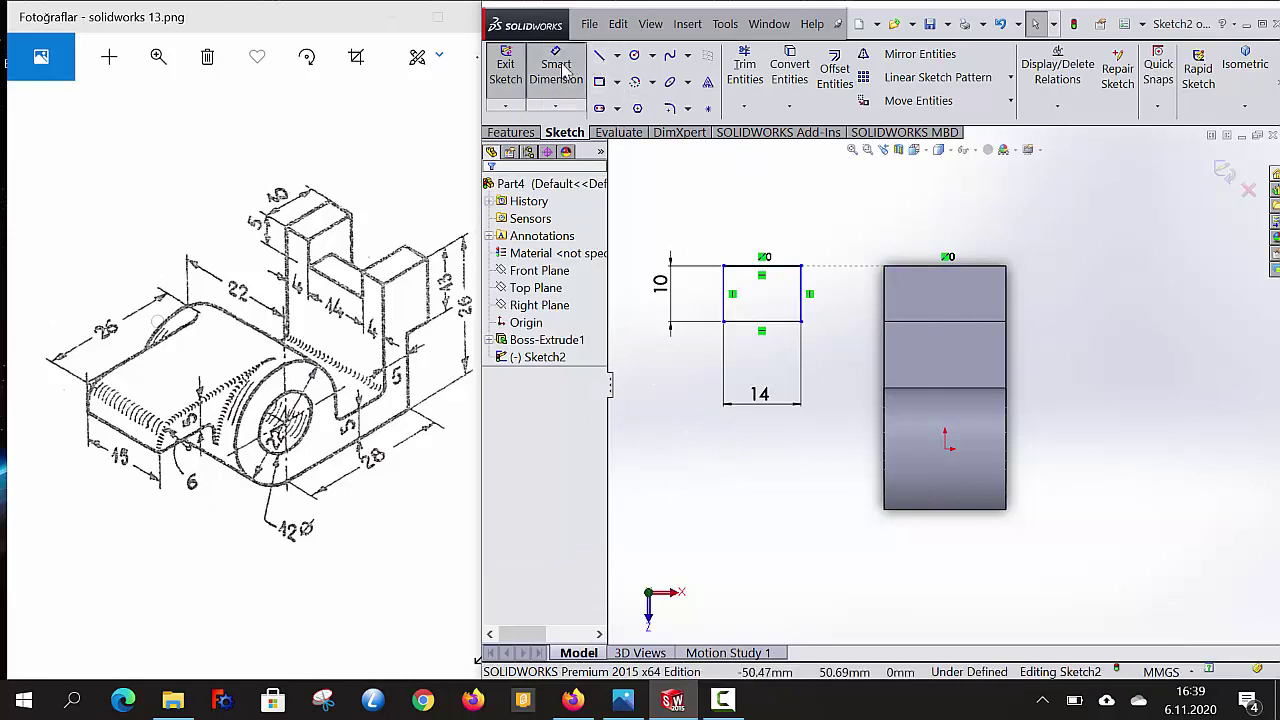
{"action": "left_click", "coordinate": [1004, 300]}
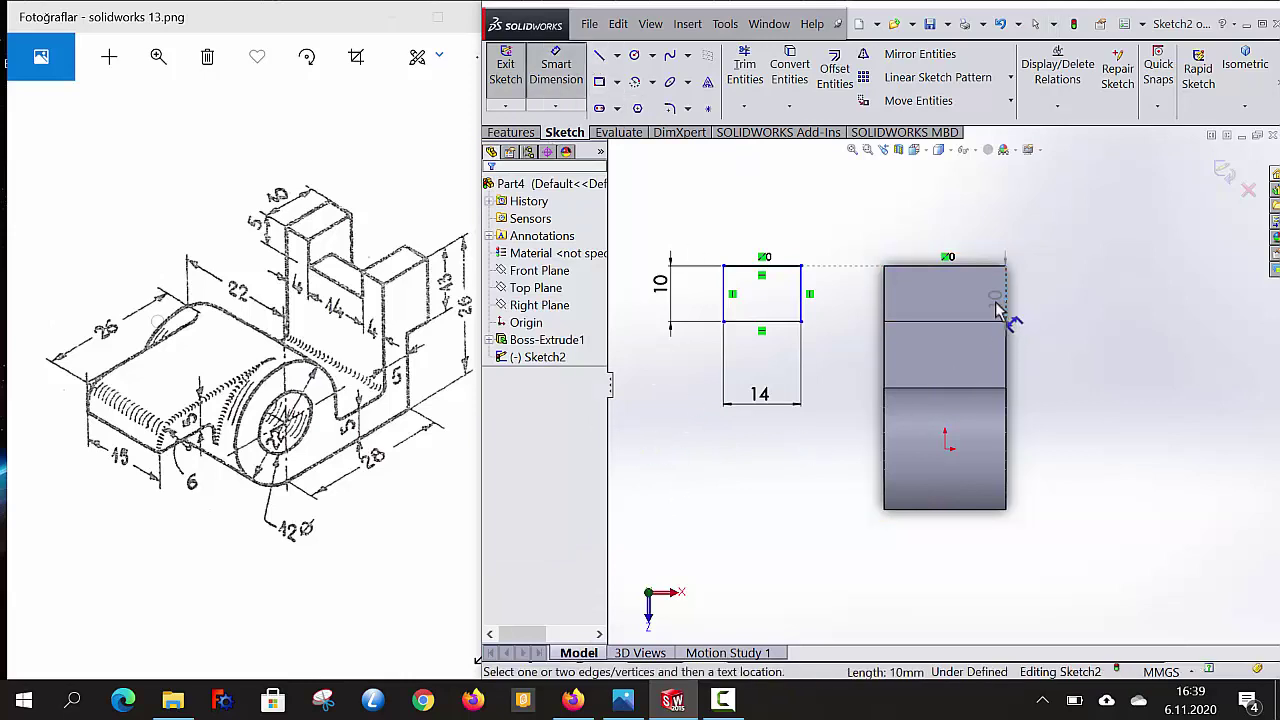
{"action": "left_click", "coordinate": [807, 303]}
{"action": "left_click", "coordinate": [898, 222]}
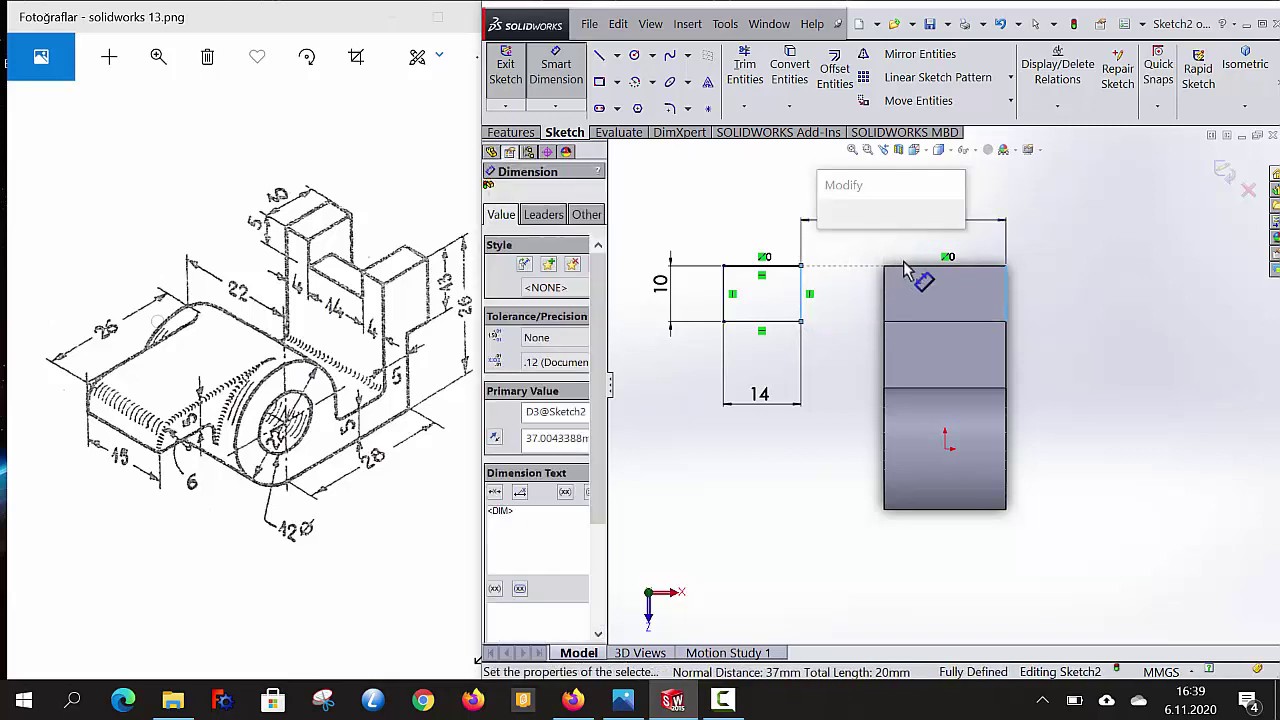
{"action": "type", "text": "4"}
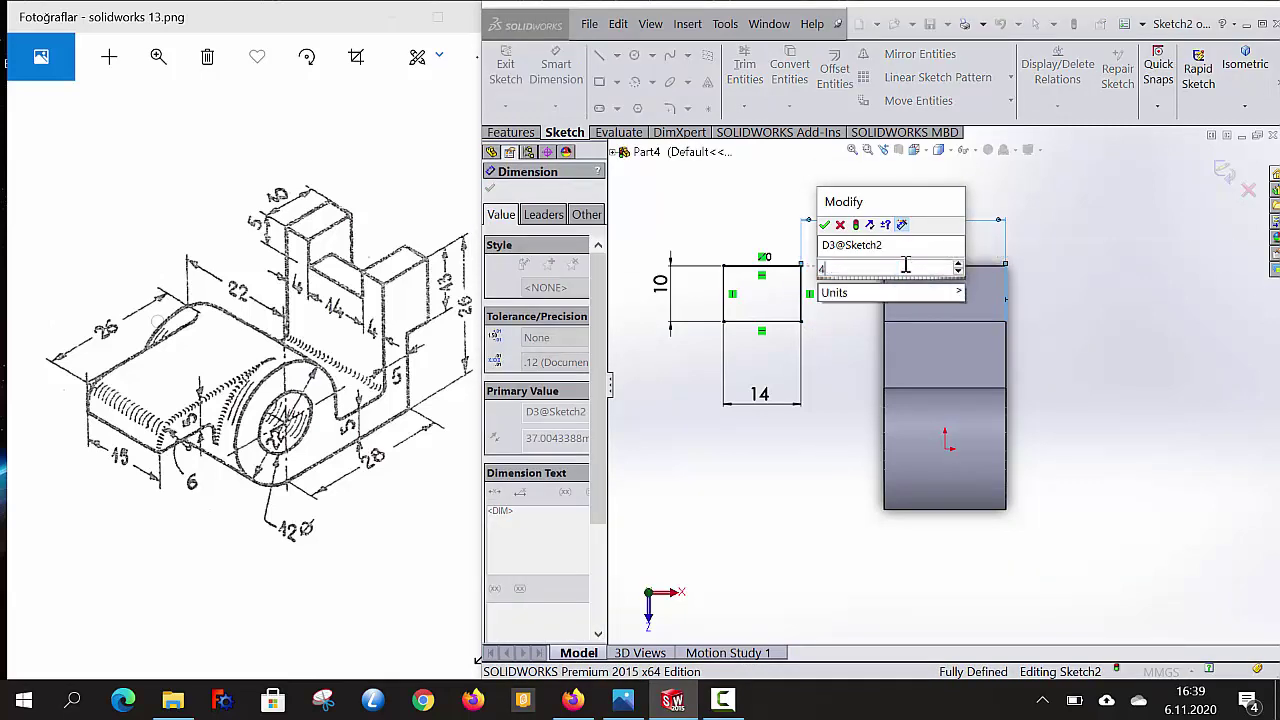
{"action": "key", "text": "Return"}
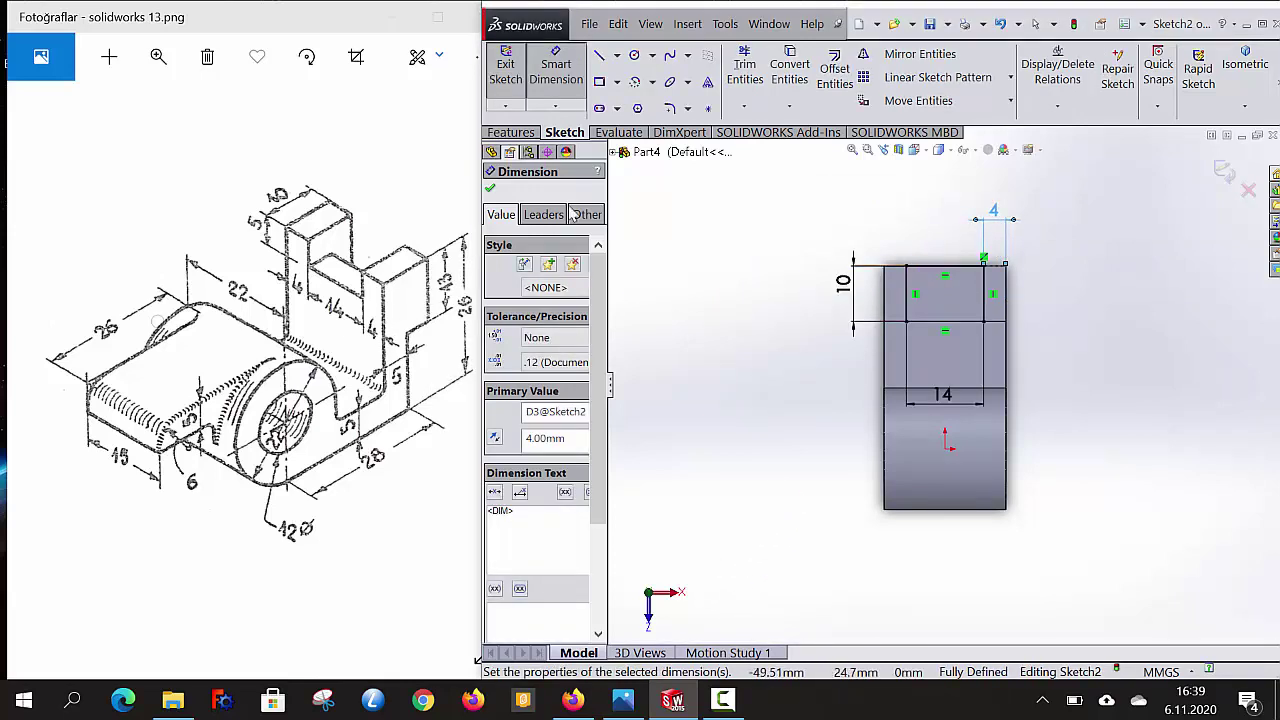
{"action": "left_click", "coordinate": [490, 191]}
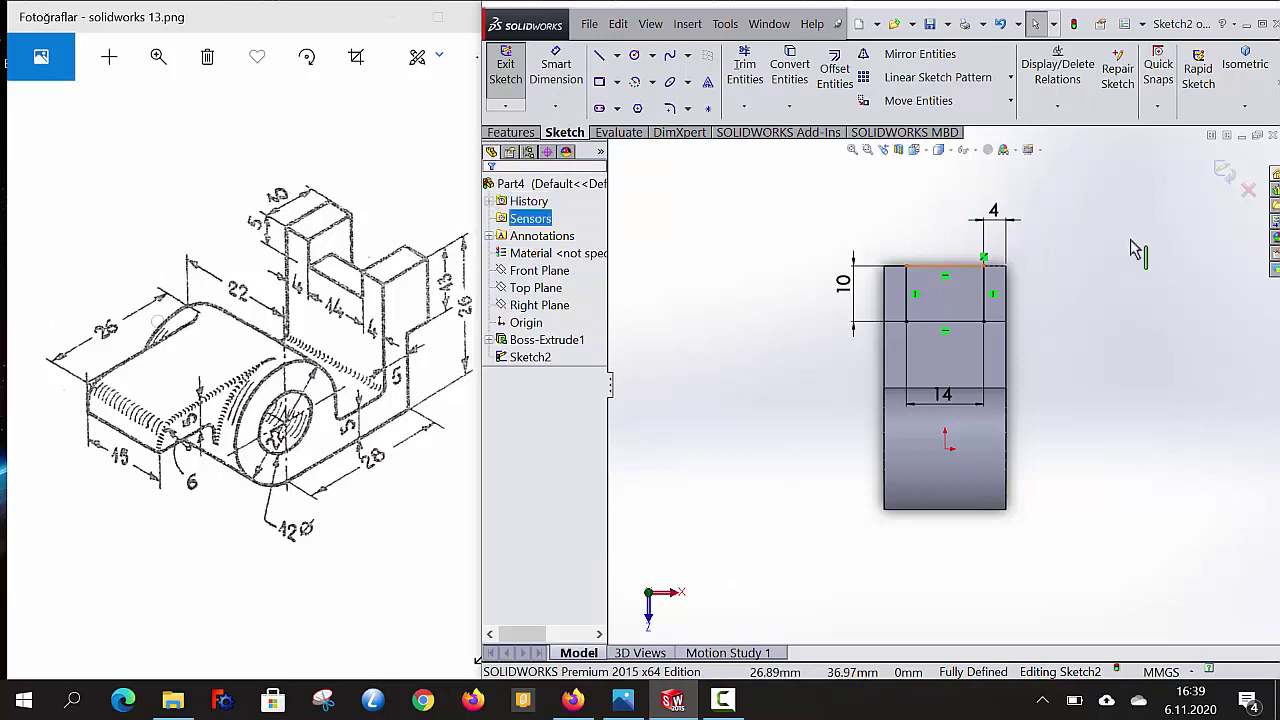
{"action": "left_click", "coordinate": [1247, 65]}
Cut the rectangle sketch 5 mm deep into the upright's top as Cut-Extrude1
{"action": "left_click", "coordinate": [1247, 65]}
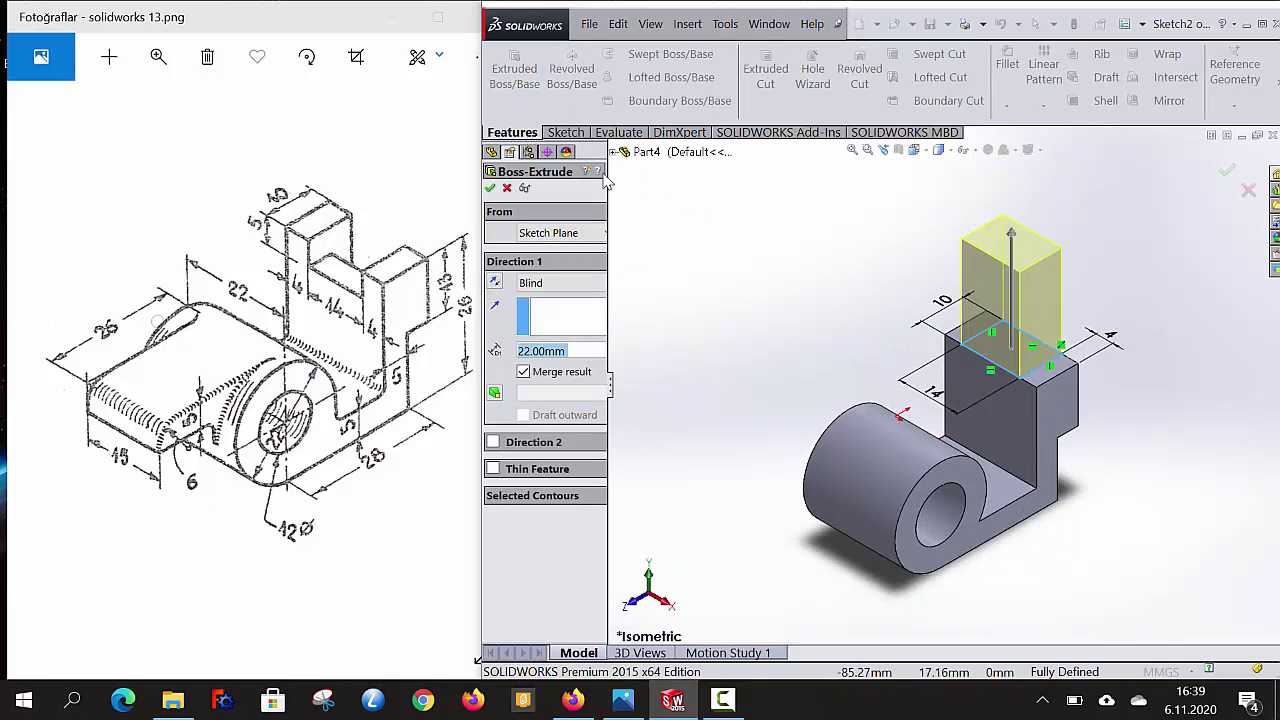
{"action": "left_click", "coordinate": [507, 188]}
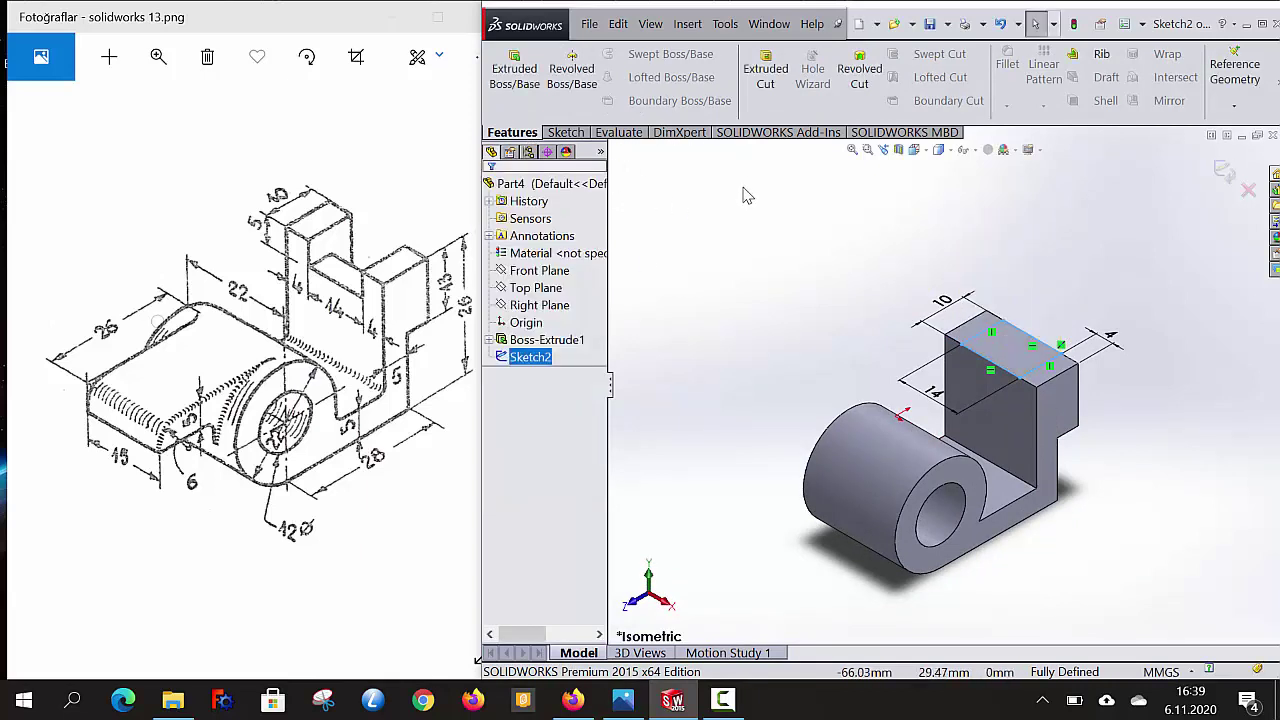
{"action": "left_click", "coordinate": [752, 86]}
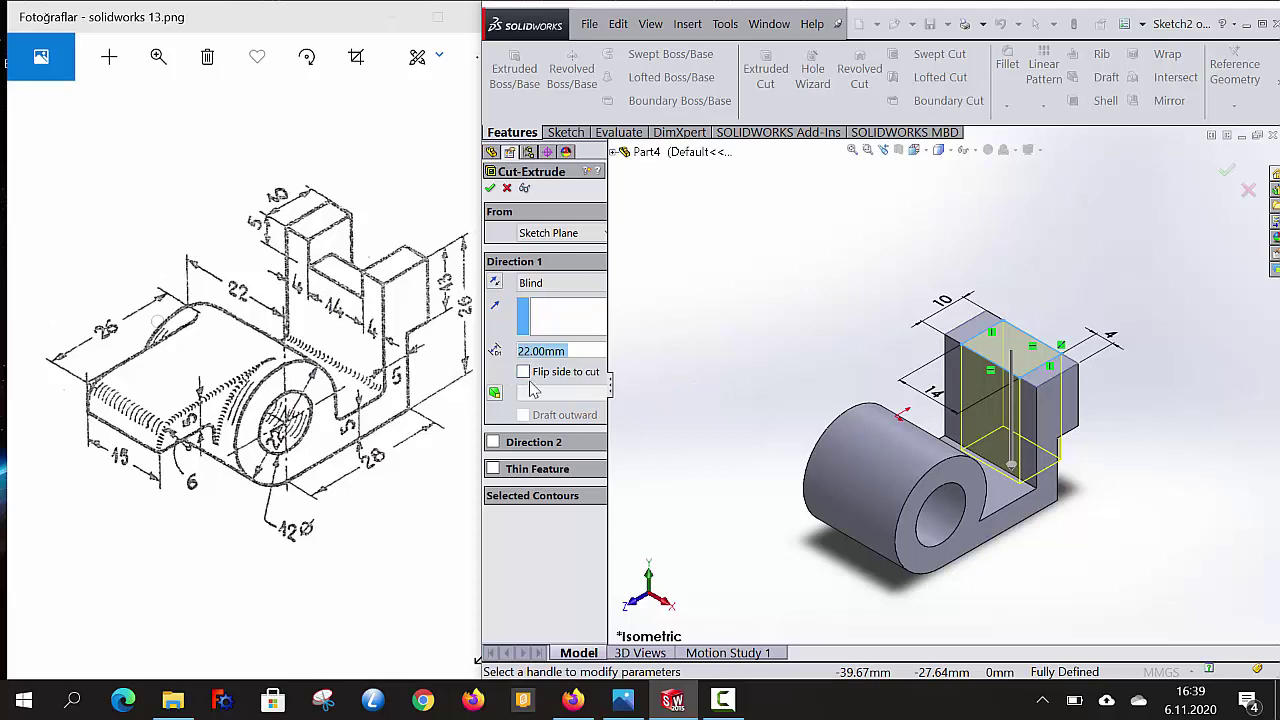
{"action": "type", "text": "5"}
{"action": "key", "text": "Return"}
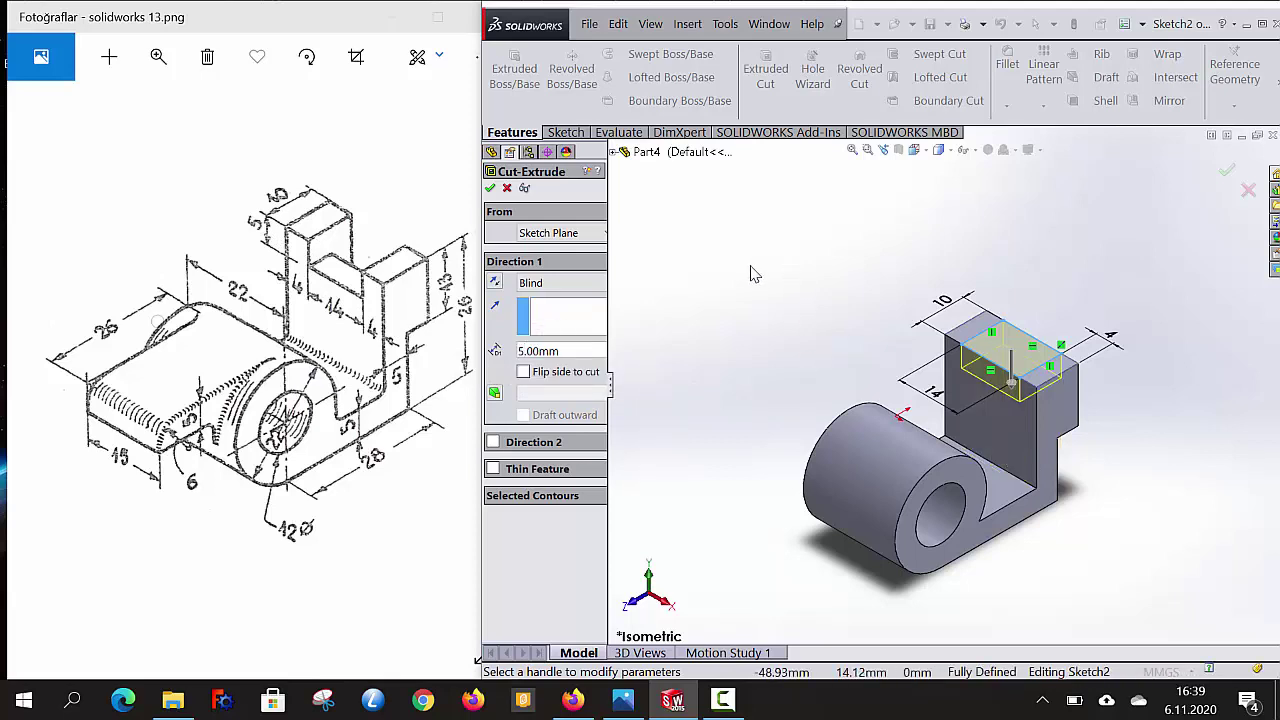
{"action": "left_click", "coordinate": [491, 189]}
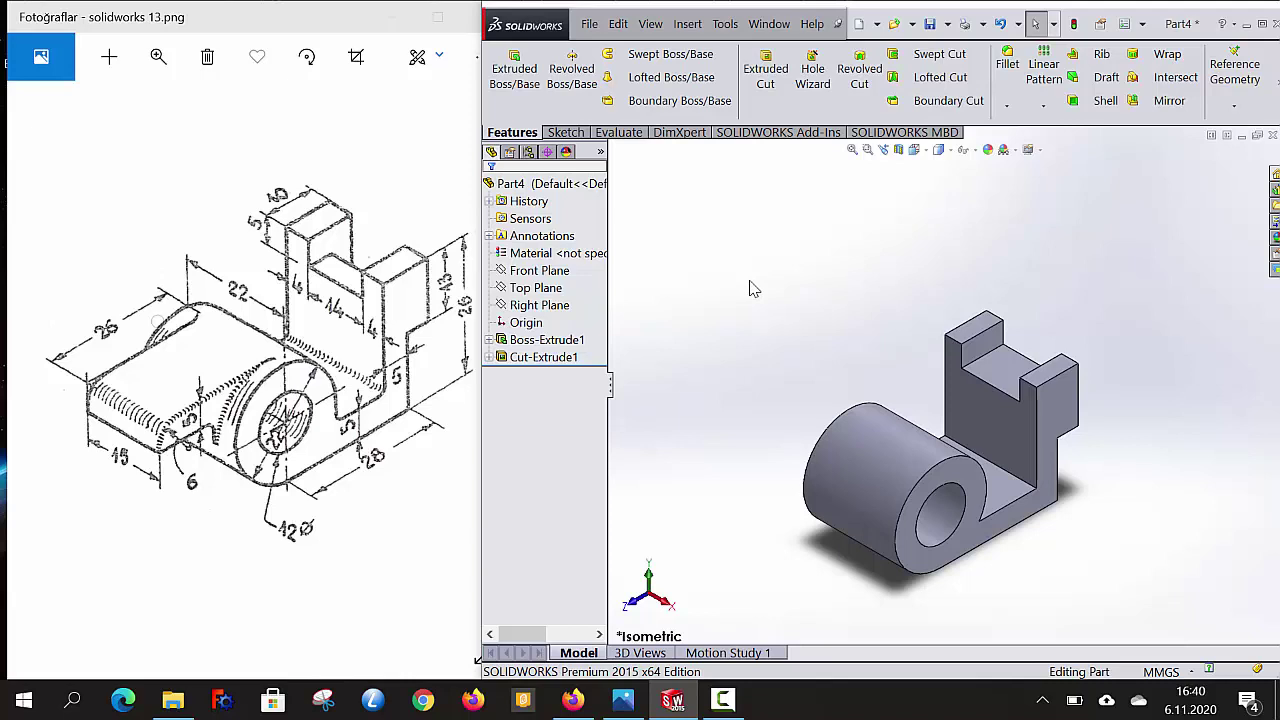
Start a new sketch on the Right Plane, viewed normal to it
{"action": "left_click", "coordinate": [553, 306]}
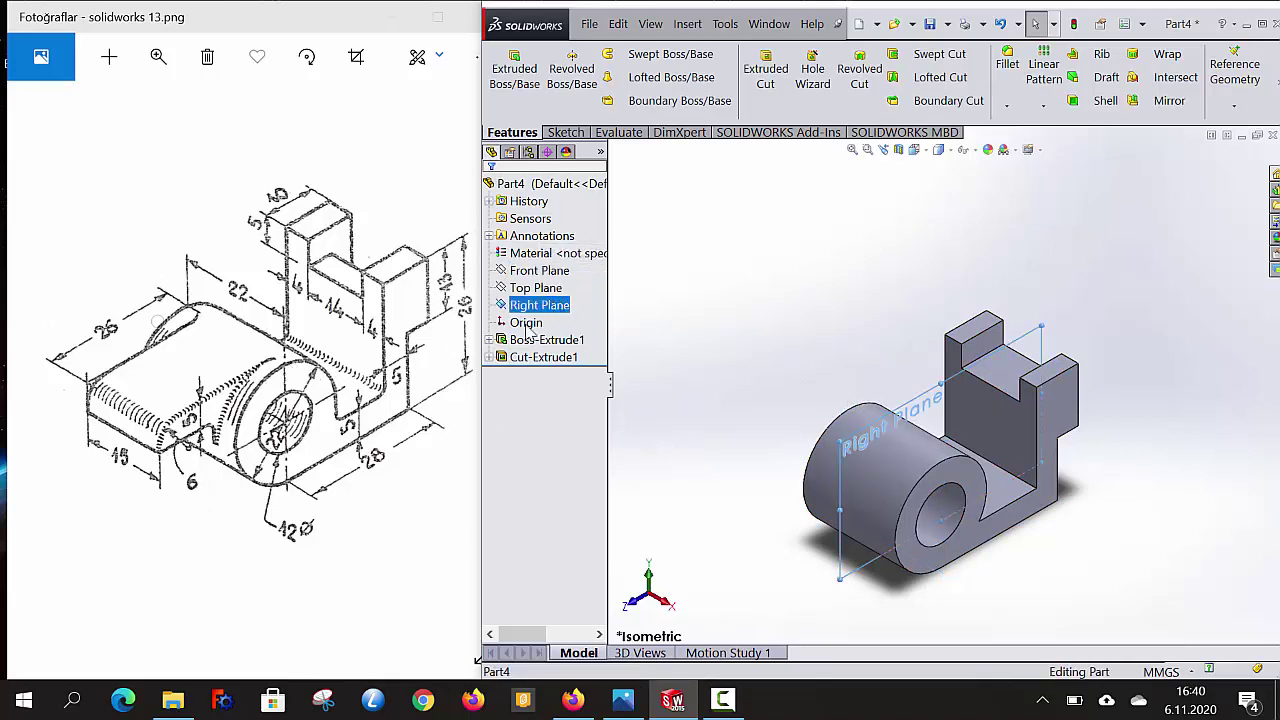
{"action": "right_click", "coordinate": [707, 251]}
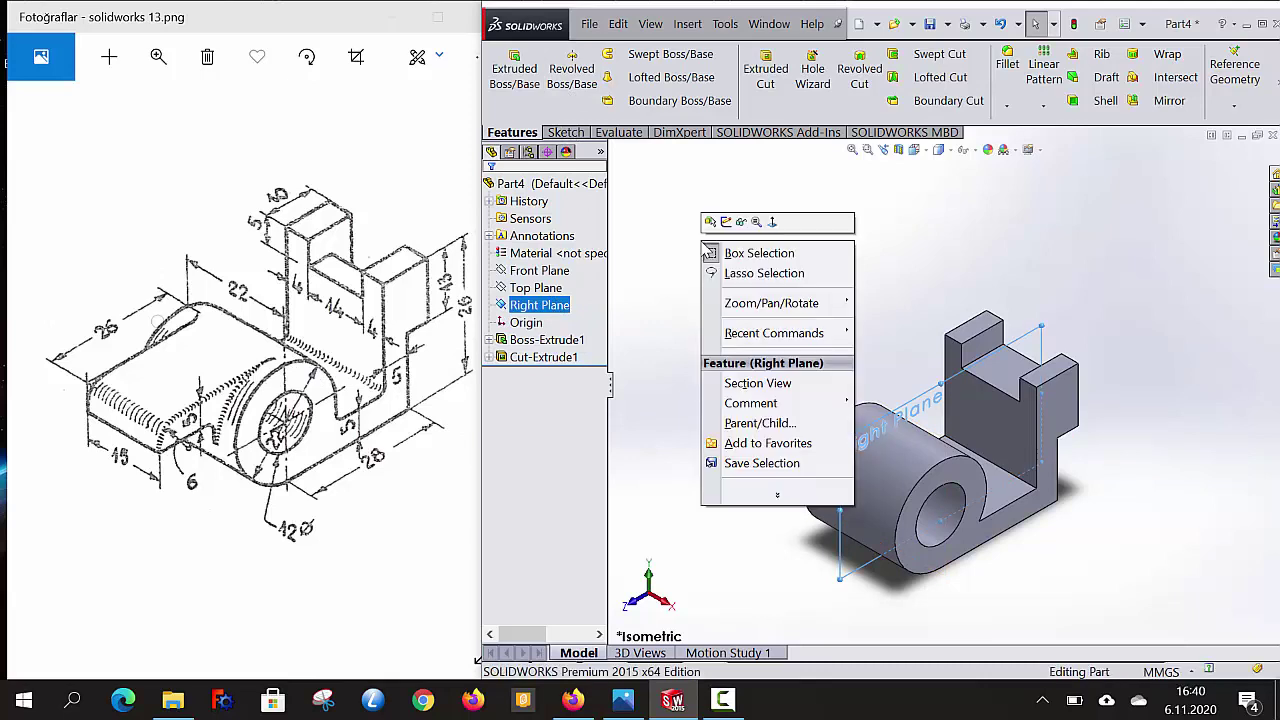
{"action": "left_click", "coordinate": [772, 221]}
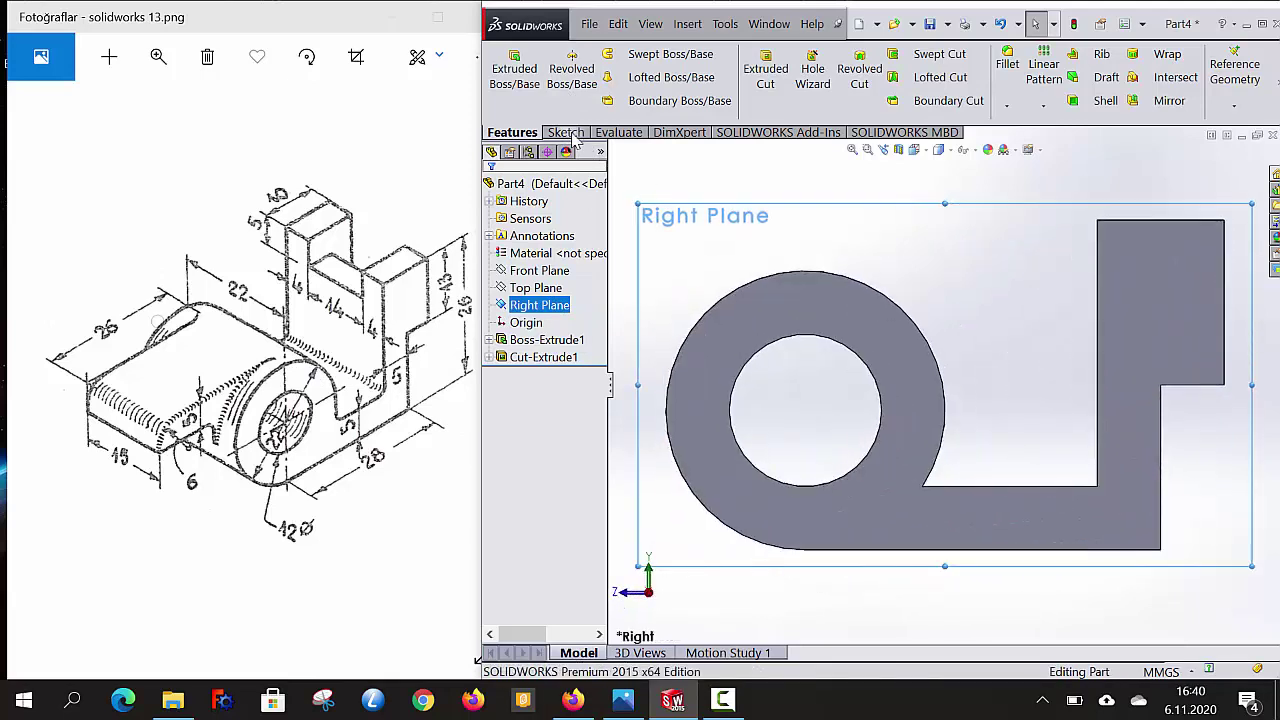
{"action": "left_click", "coordinate": [565, 132]}
{"action": "left_click", "coordinate": [505, 70]}
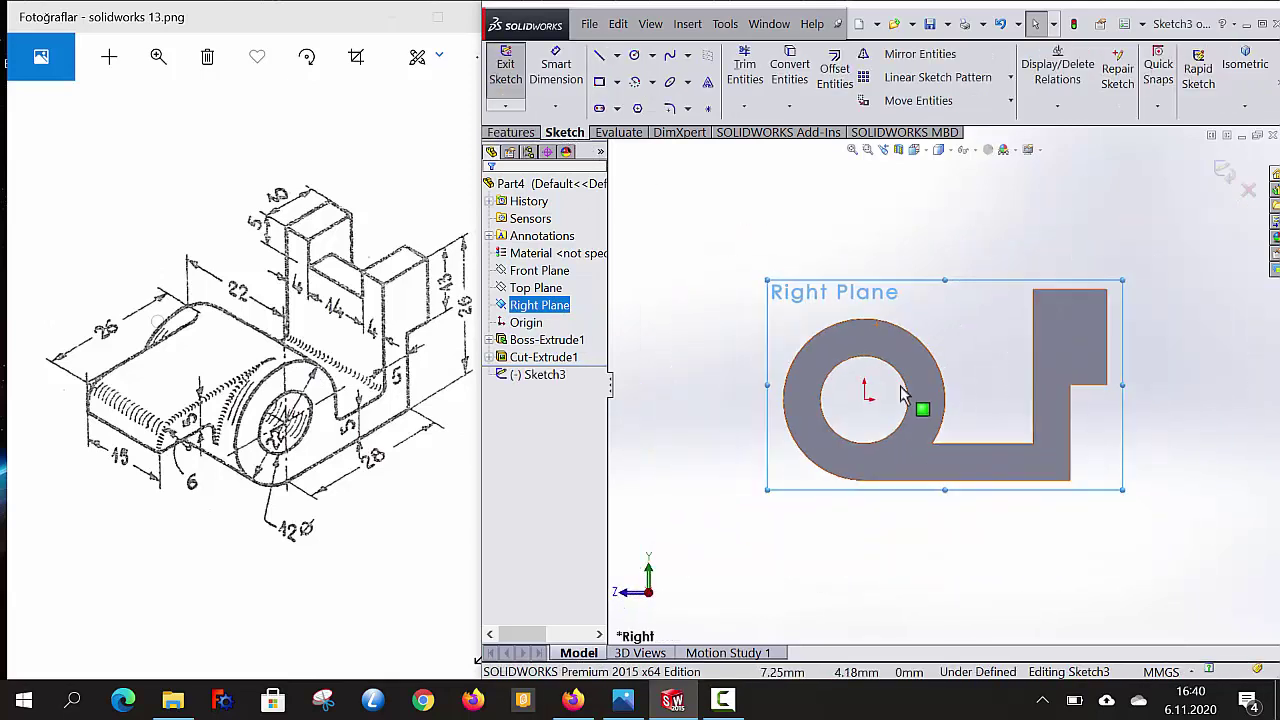
{"action": "left_click", "coordinate": [680, 330]}
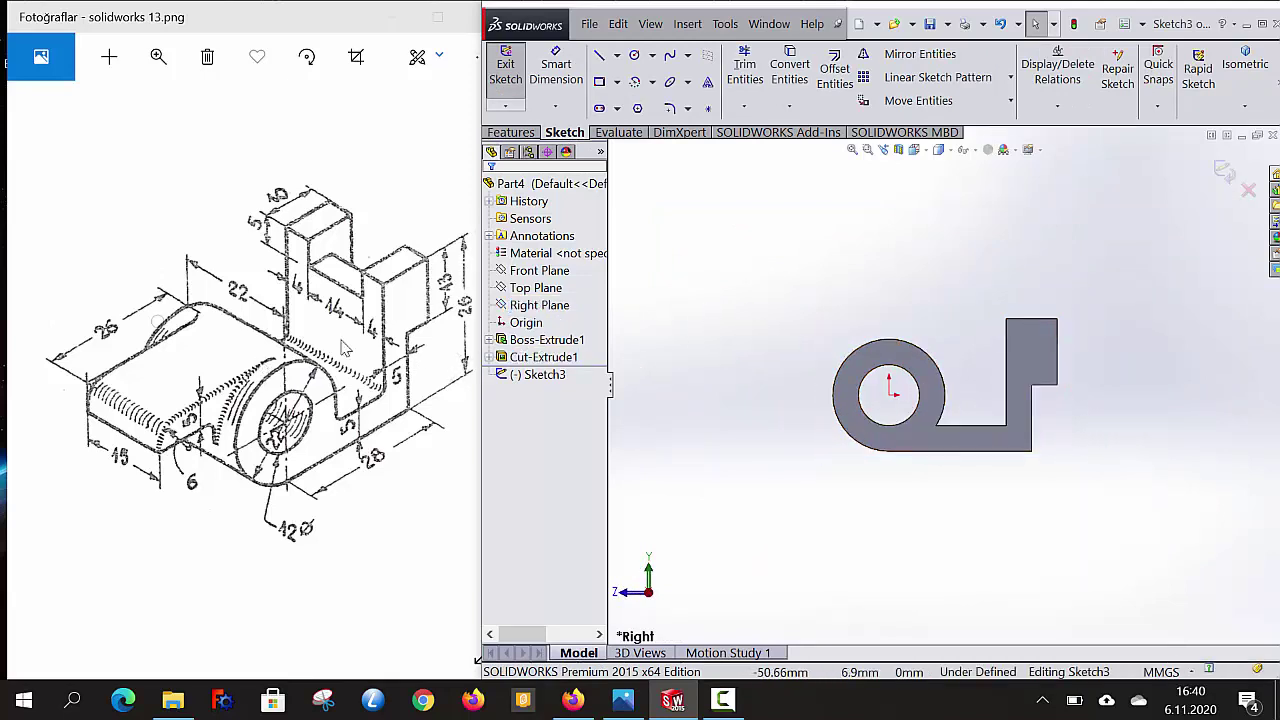
Draw the tab outline as a line chain running left from the circle's top and back
{"action": "left_click", "coordinate": [598, 56]}
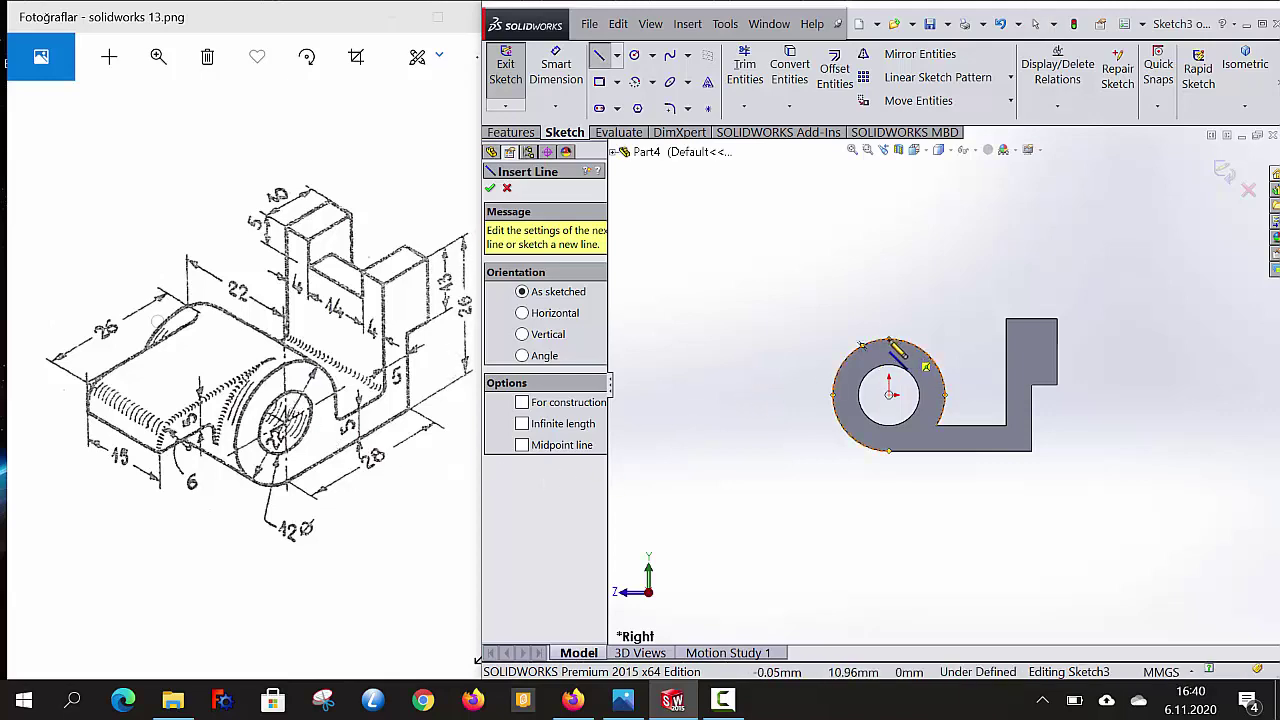
{"action": "left_click", "coordinate": [888, 341]}
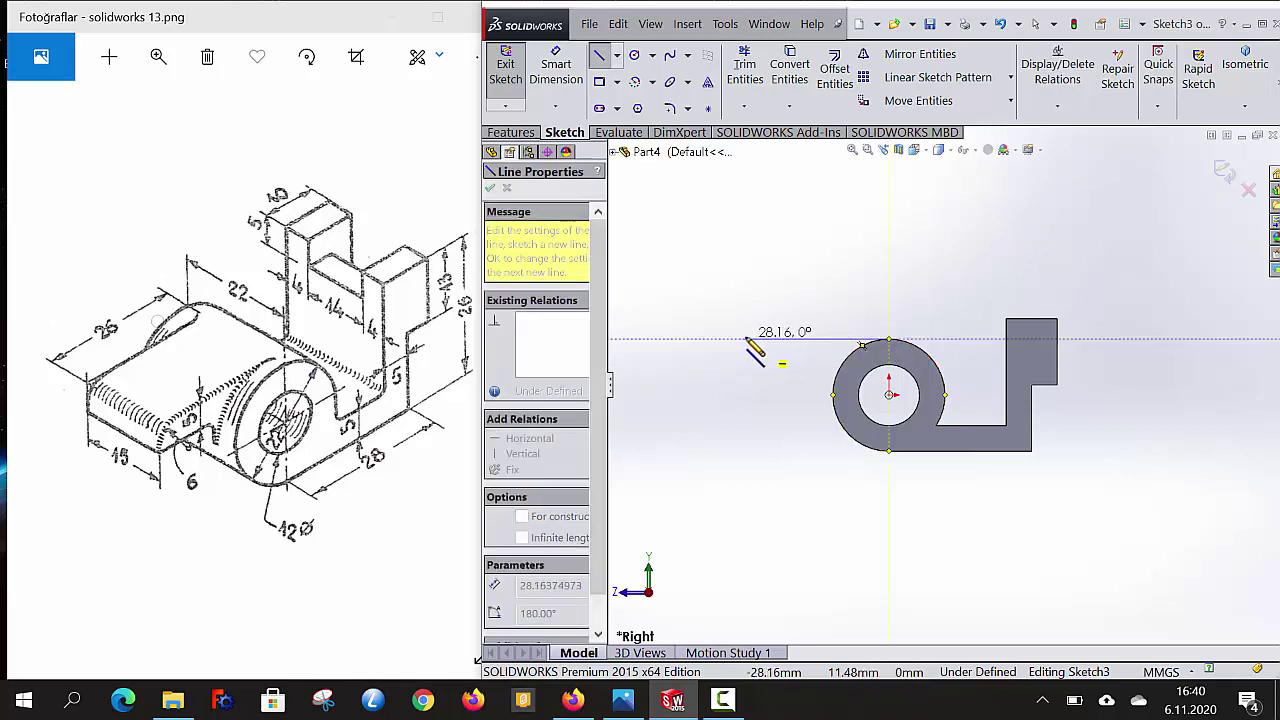
{"action": "left_click", "coordinate": [745, 340]}
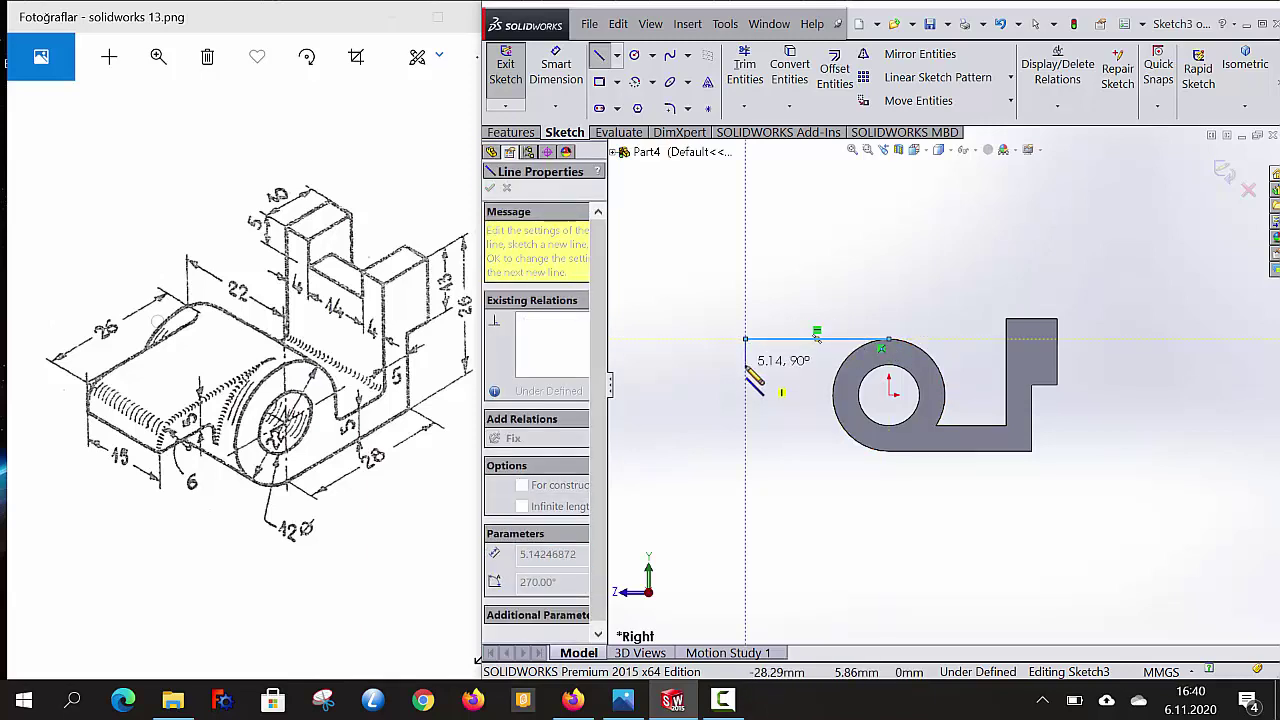
{"action": "left_click", "coordinate": [745, 364]}
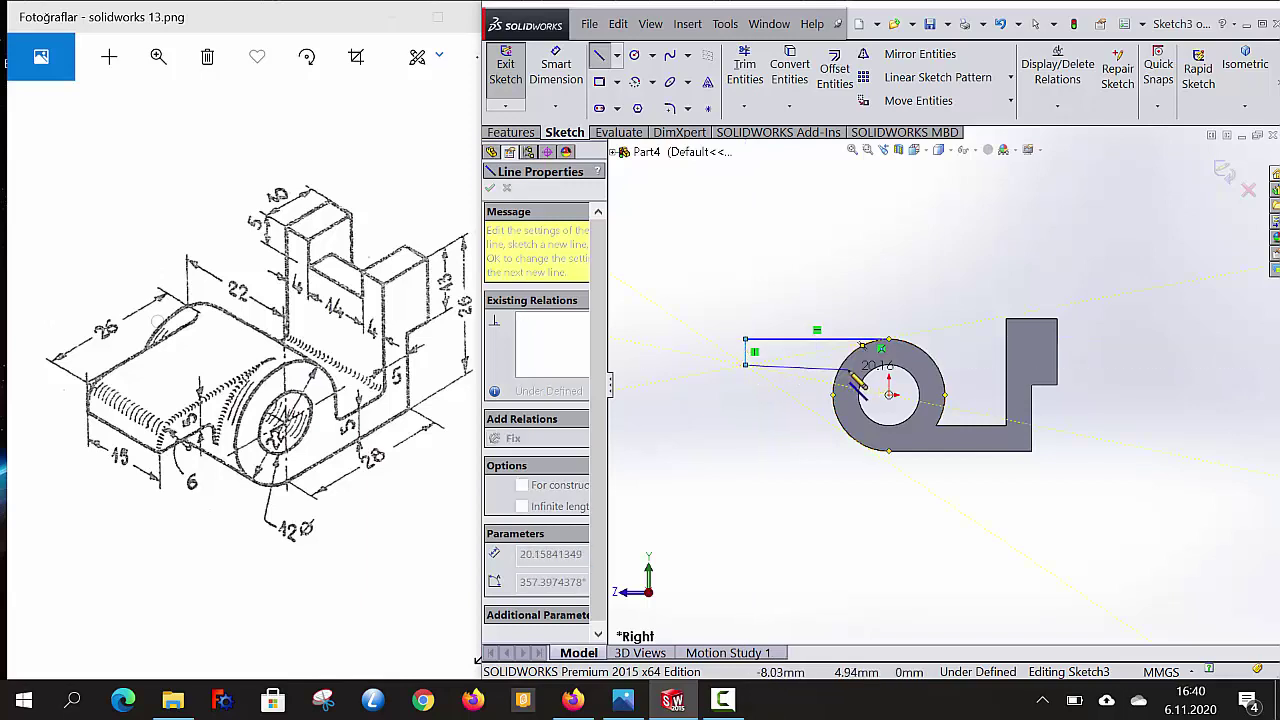
{"action": "left_click", "coordinate": [849, 364]}
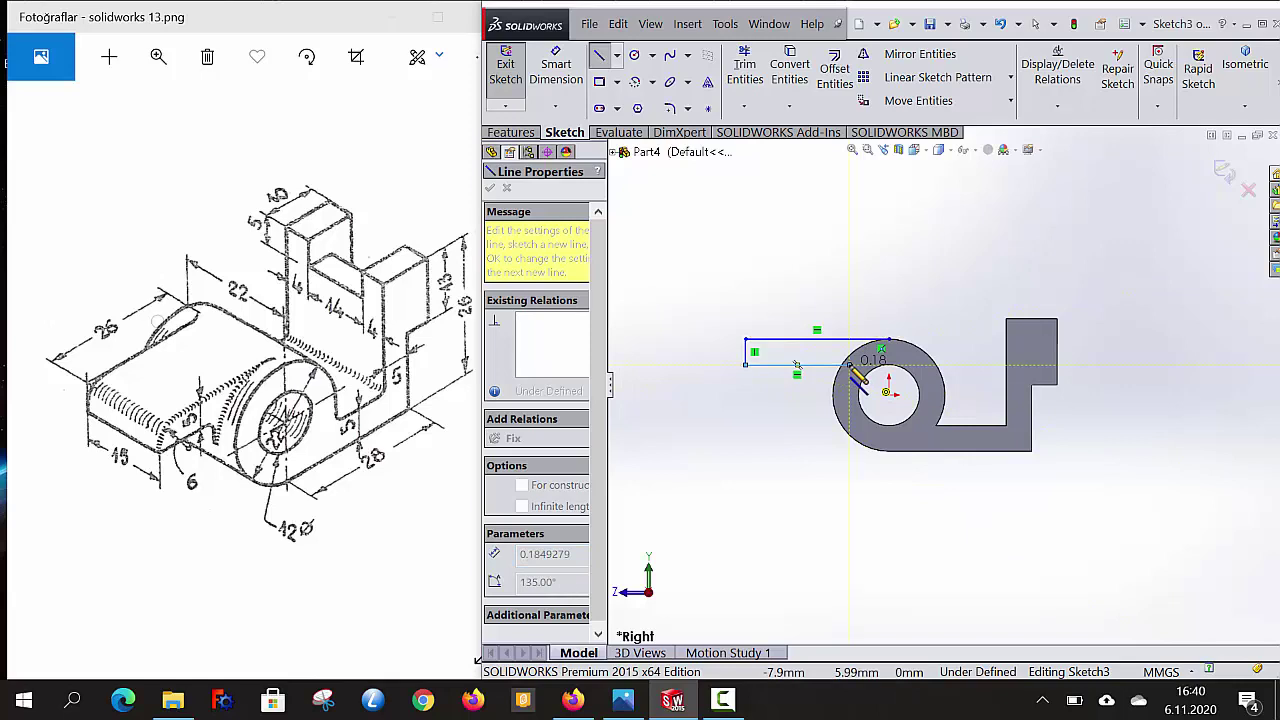
{"action": "key", "text": "Escape"}
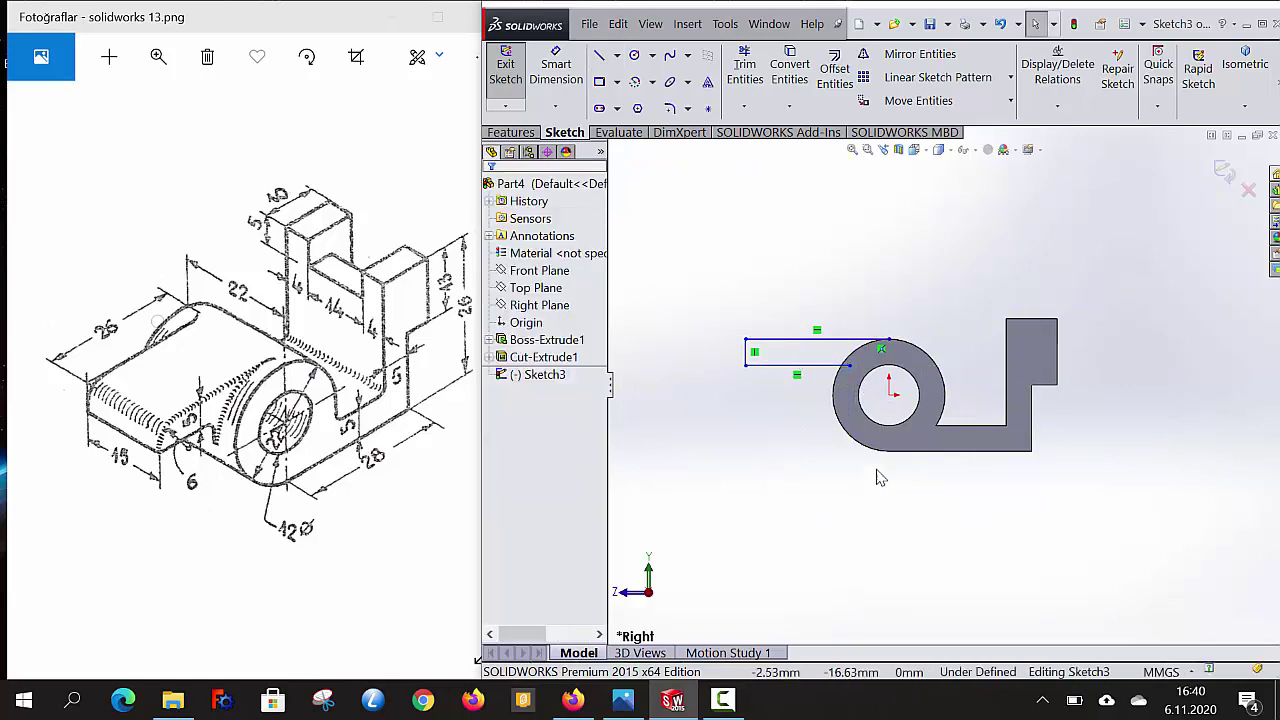
Convert the cylinder's outer circular edge into sketch geometry
{"action": "left_click", "coordinate": [848, 437]}
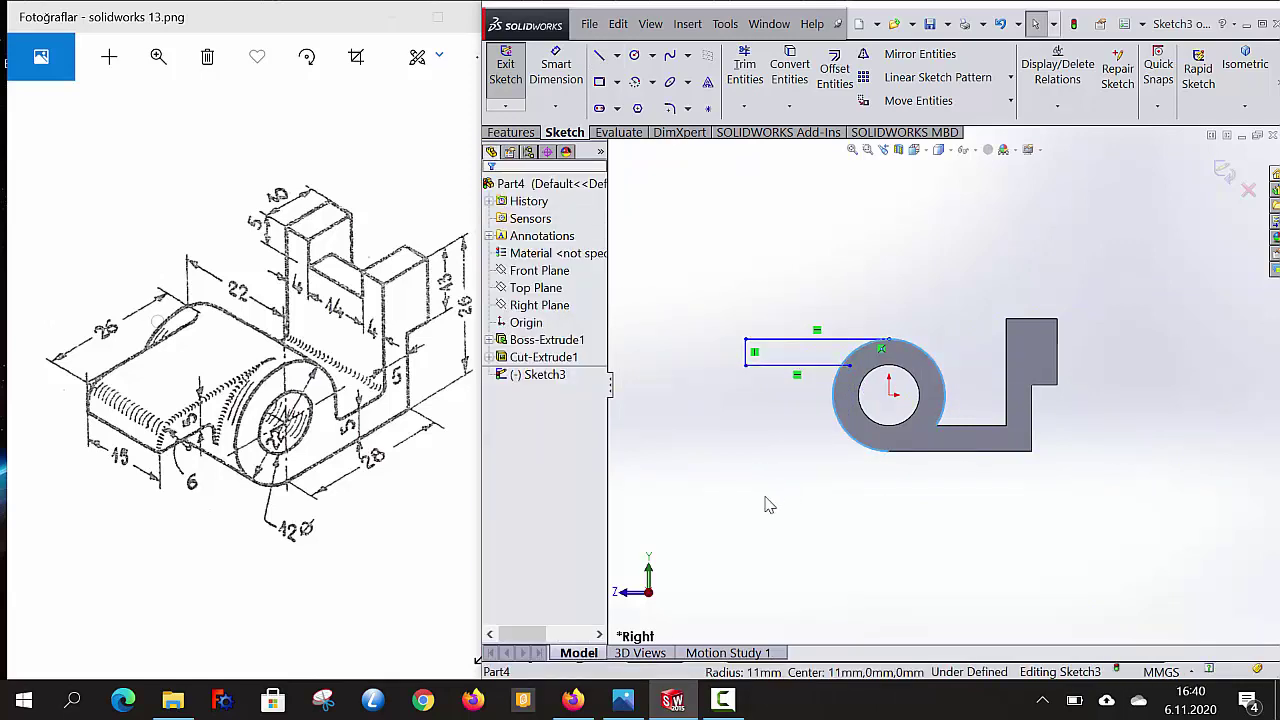
{"action": "left_click", "coordinate": [789, 70]}
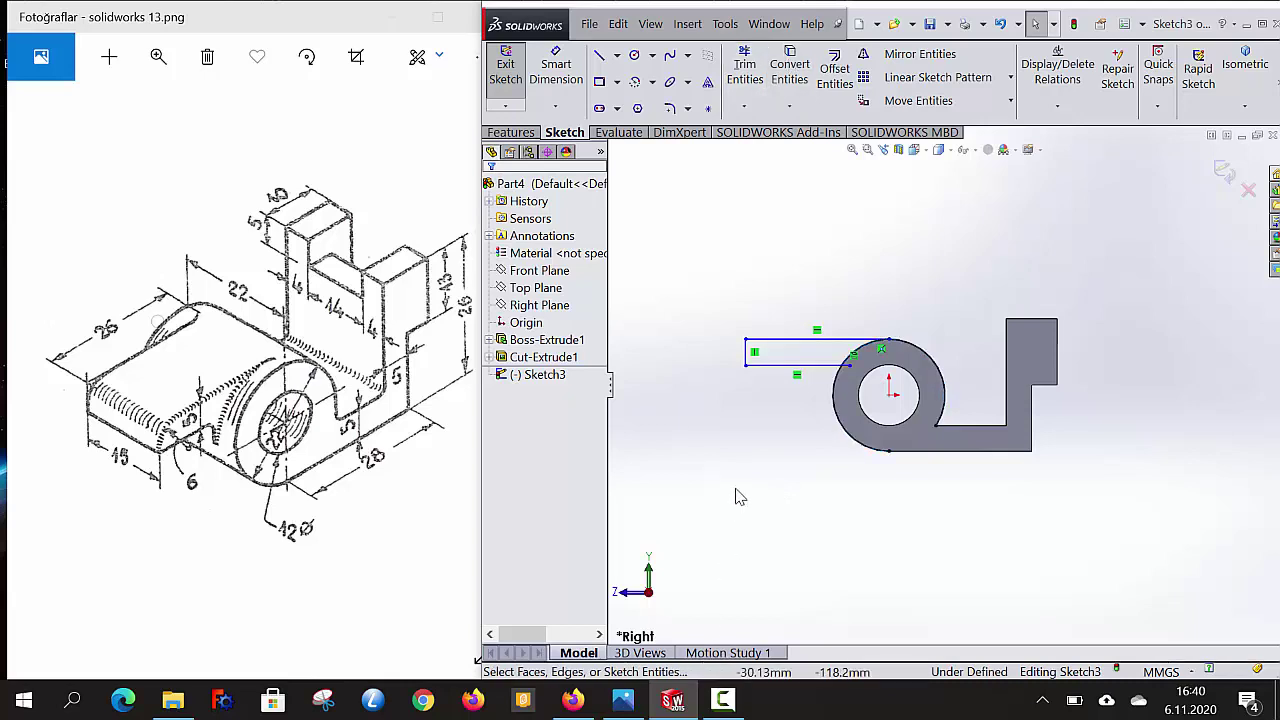
{"action": "scroll", "coordinate": [766, 455], "scroll_direction": "down", "scroll_amount": 1}
{"action": "scroll", "coordinate": [760, 466], "scroll_direction": "down", "scroll_amount": 1}
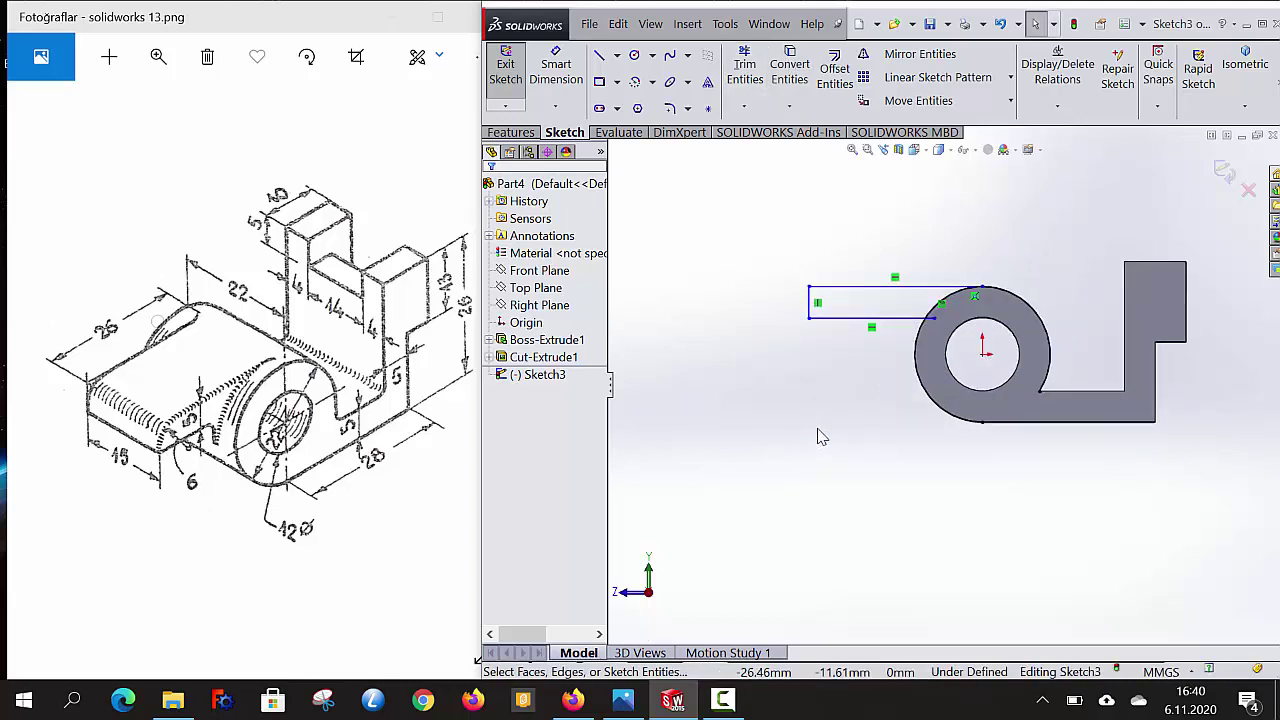
Dimension the tab outline: 5 mm end height and 26 mm top length
{"action": "left_click", "coordinate": [746, 65]}
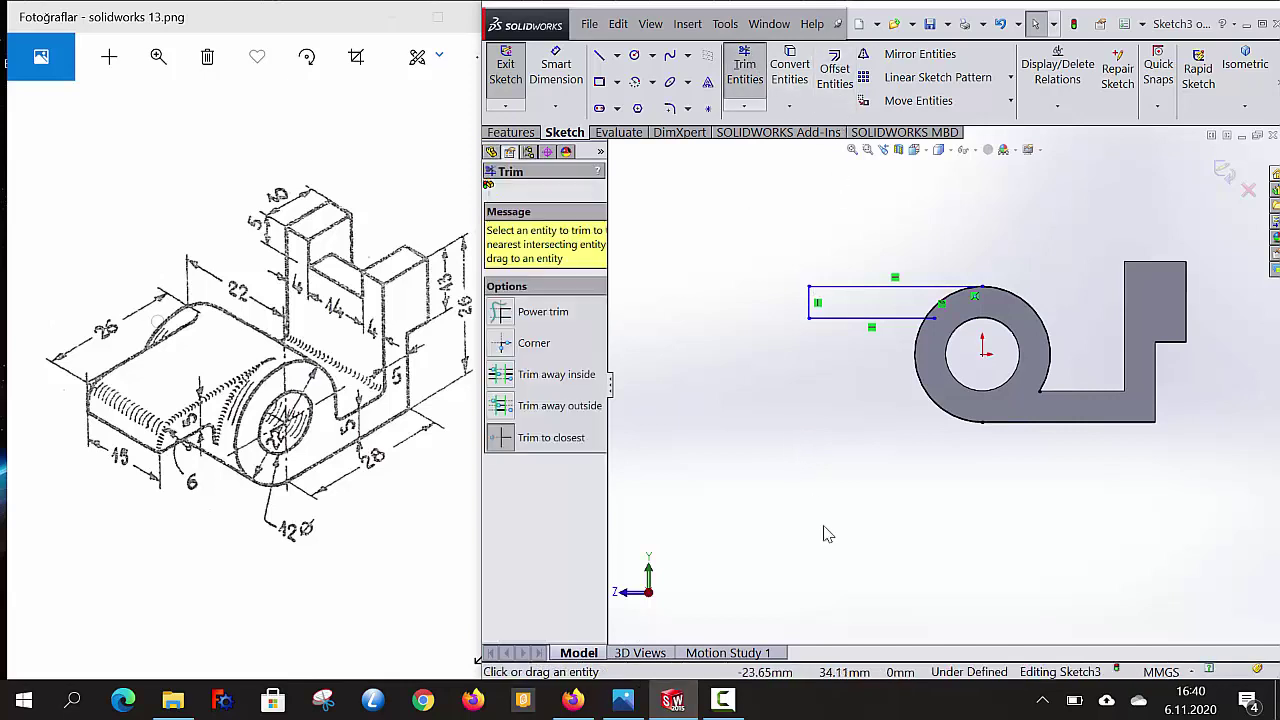
{"action": "left_click", "coordinate": [809, 310]}
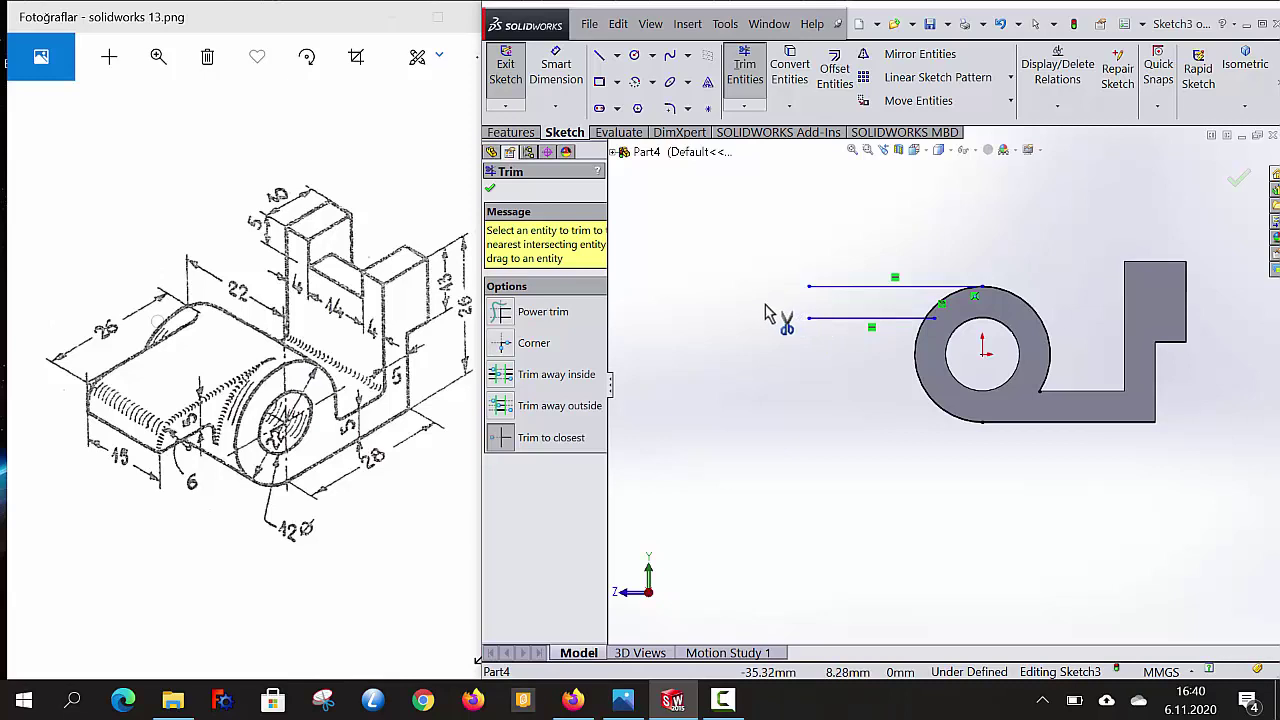
{"action": "key", "text": "ctrl+z"}
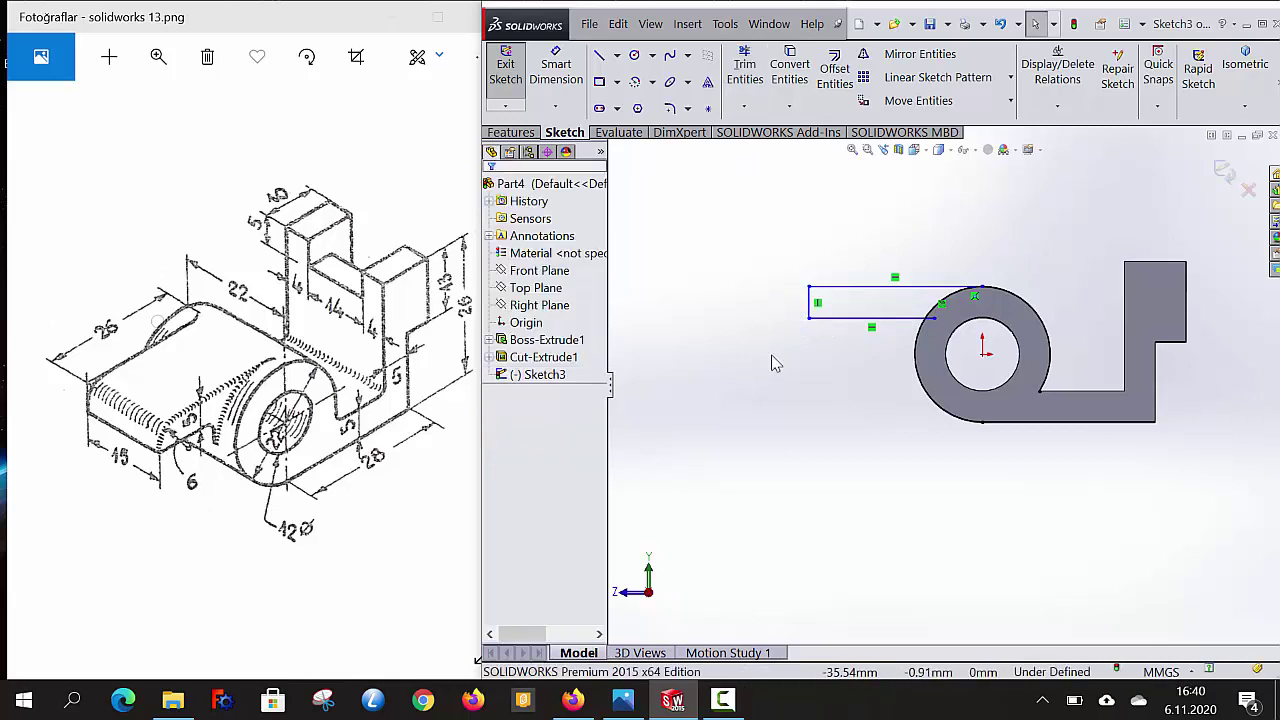
{"action": "left_click", "coordinate": [556, 70]}
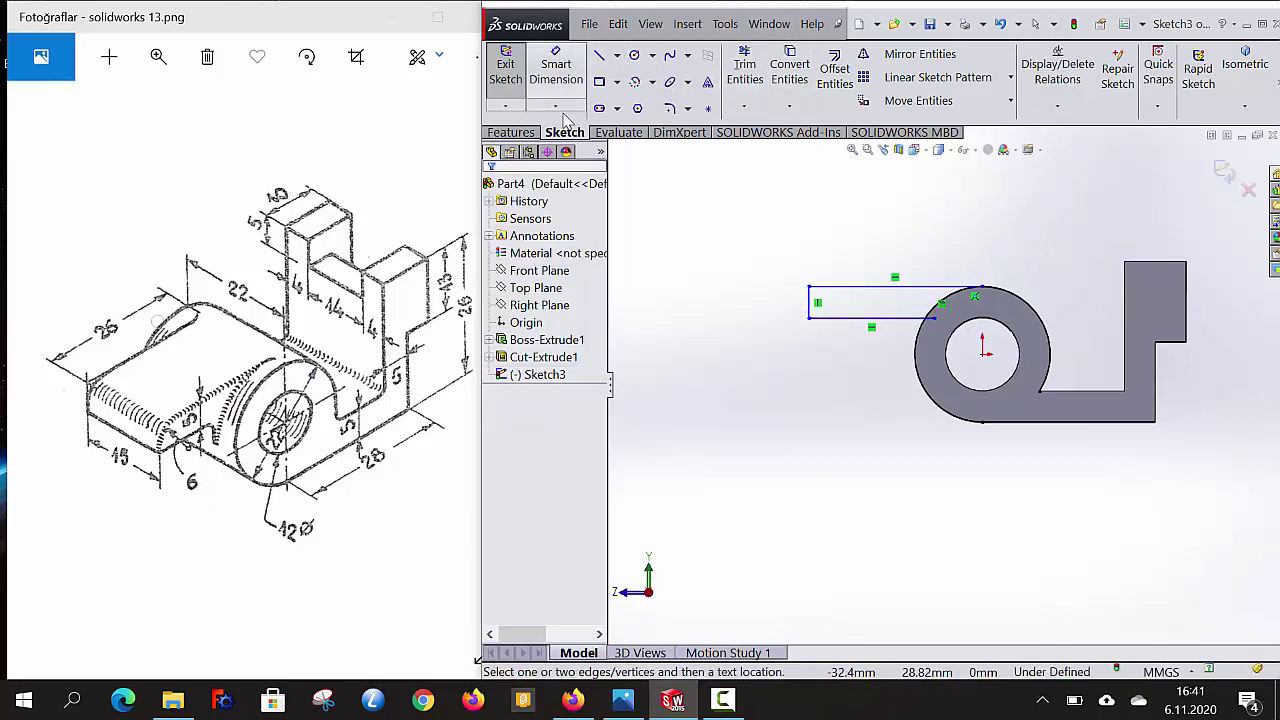
{"action": "left_click", "coordinate": [807, 312]}
{"action": "left_click", "coordinate": [744, 318]}
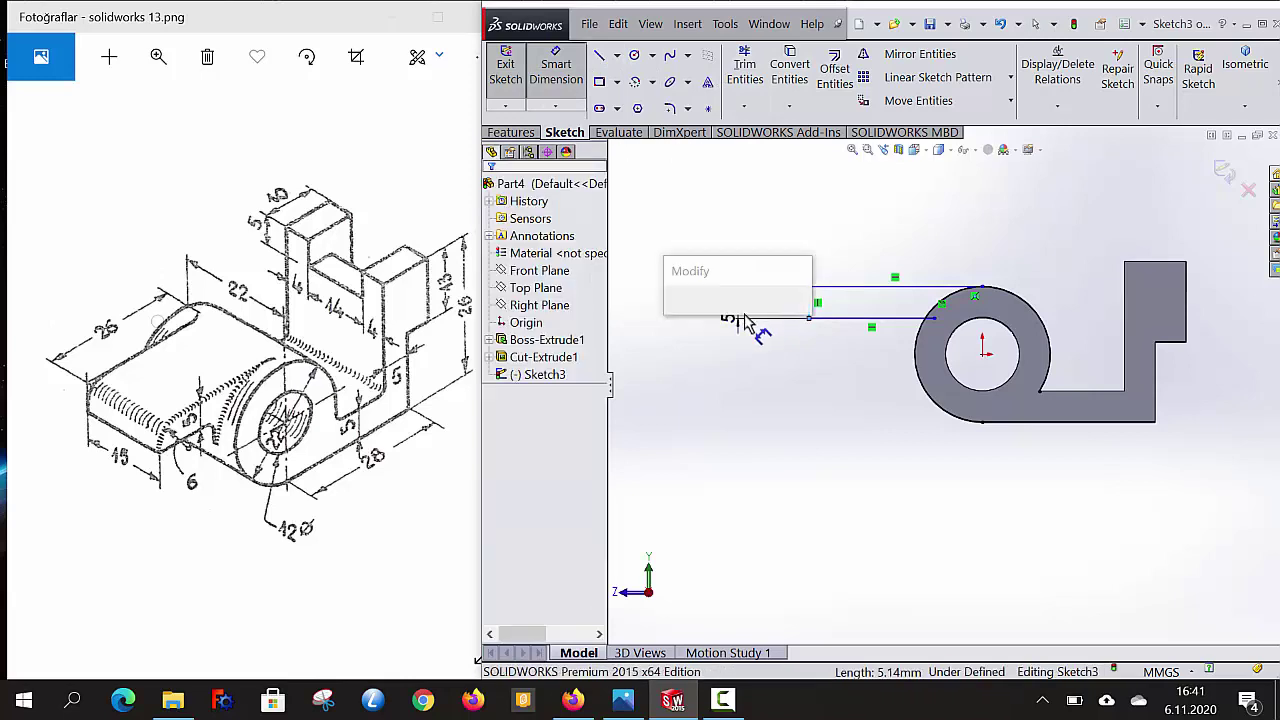
{"action": "type", "text": "5"}
{"action": "key", "text": "Return"}
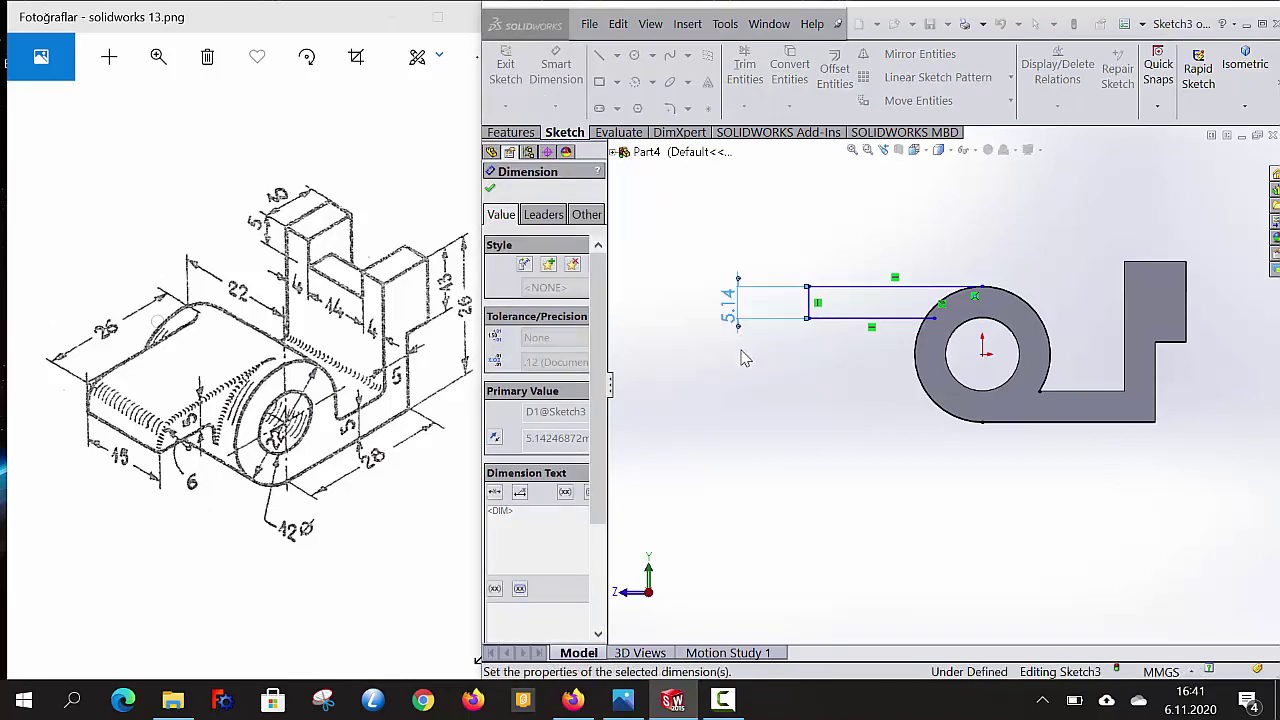
{"action": "left_click", "coordinate": [878, 289]}
{"action": "left_click", "coordinate": [890, 249]}
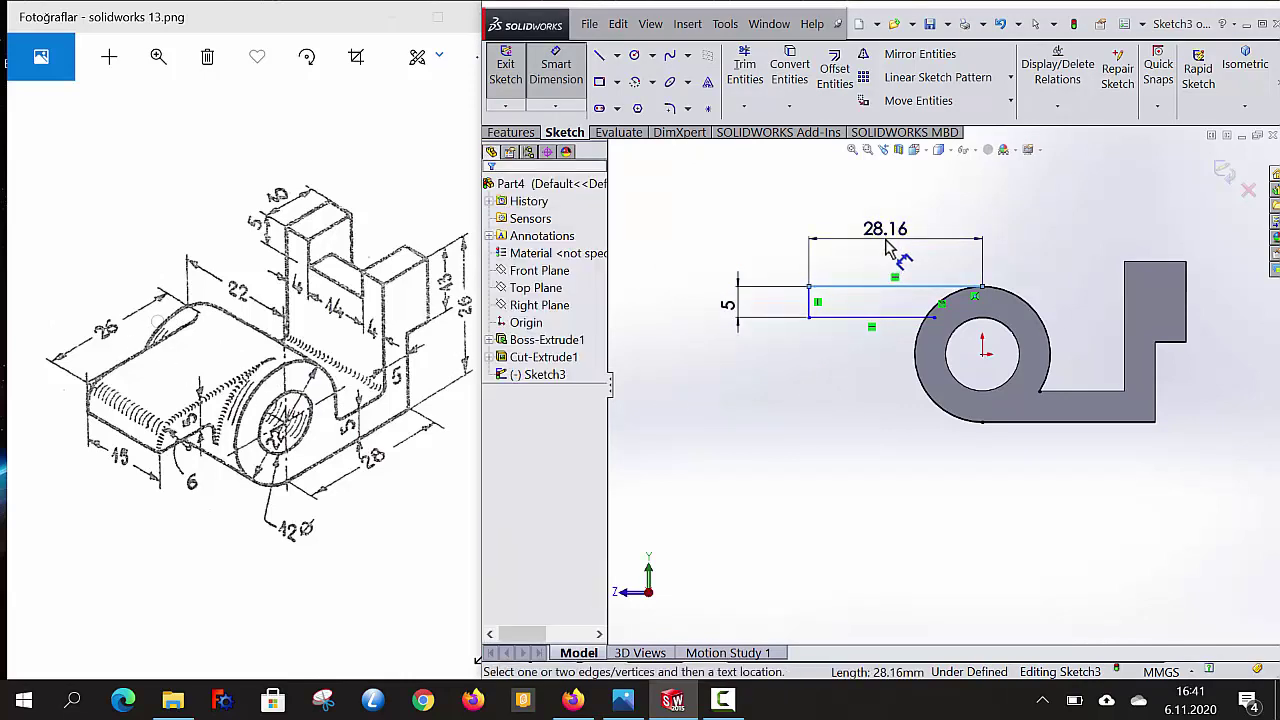
{"action": "type", "text": "26"}
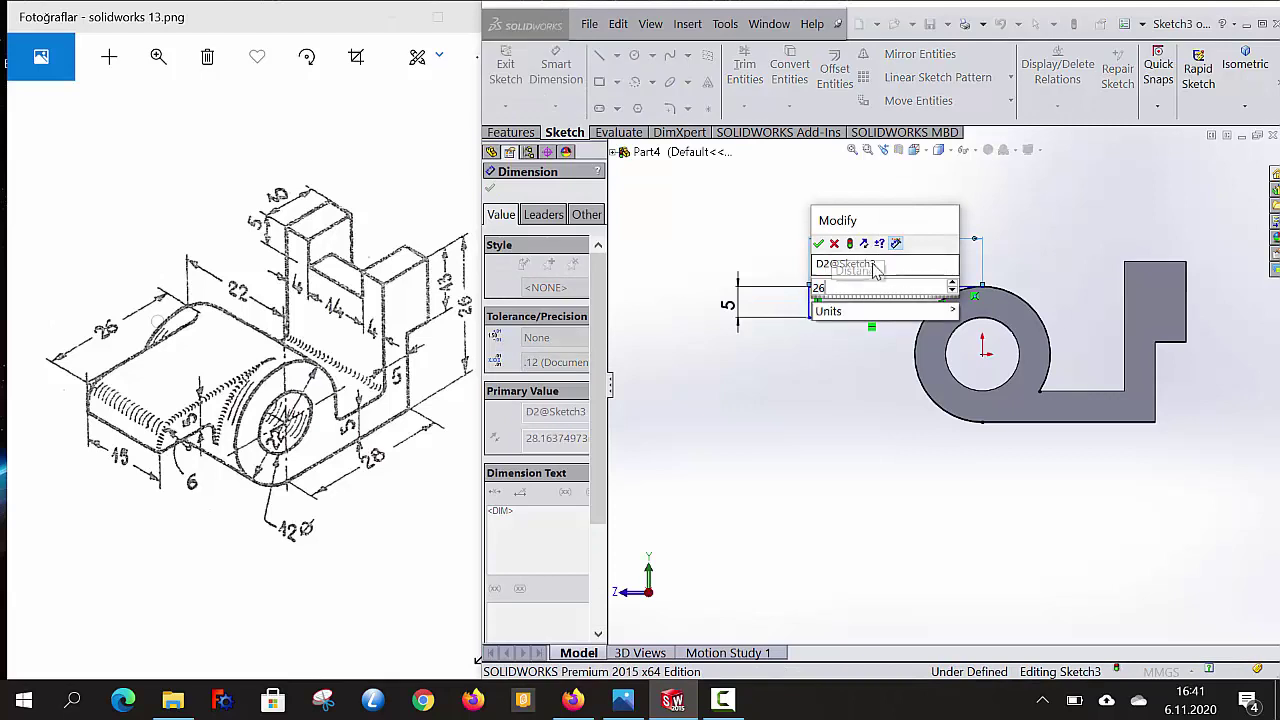
{"action": "key", "text": "Return"}
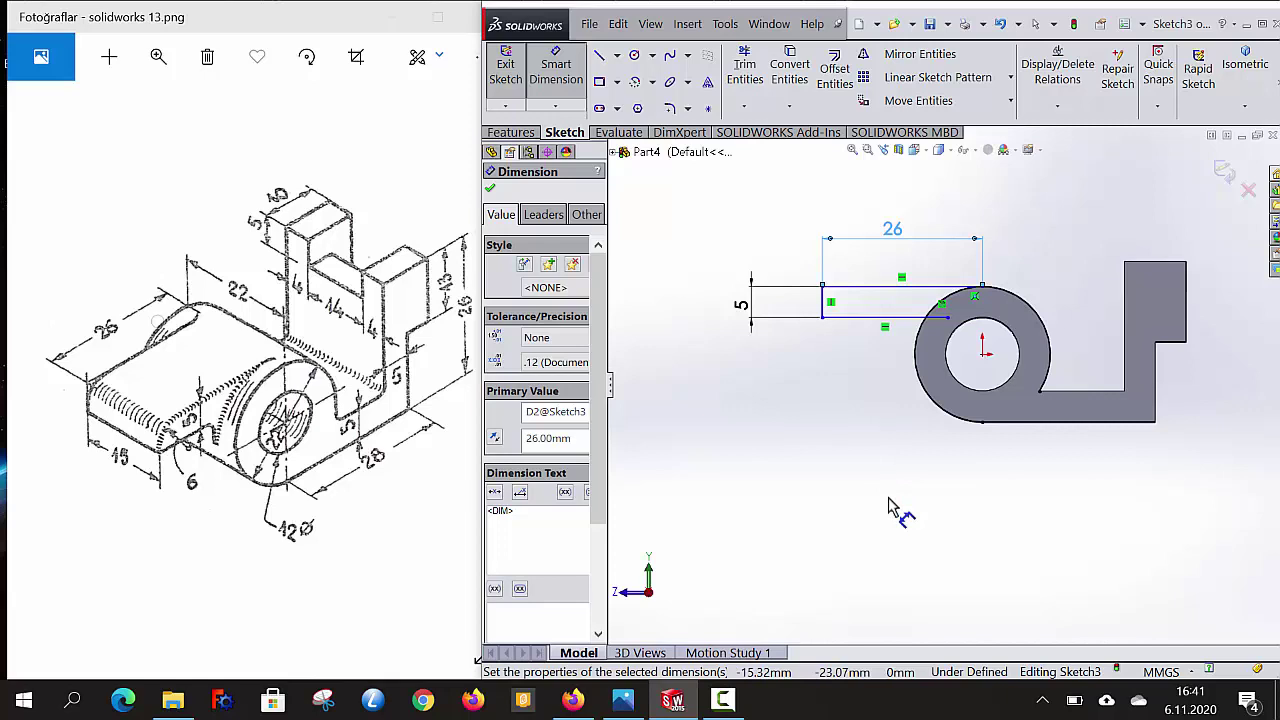
Trim the circle's arc where the tab meets it
{"action": "left_click", "coordinate": [744, 68]}
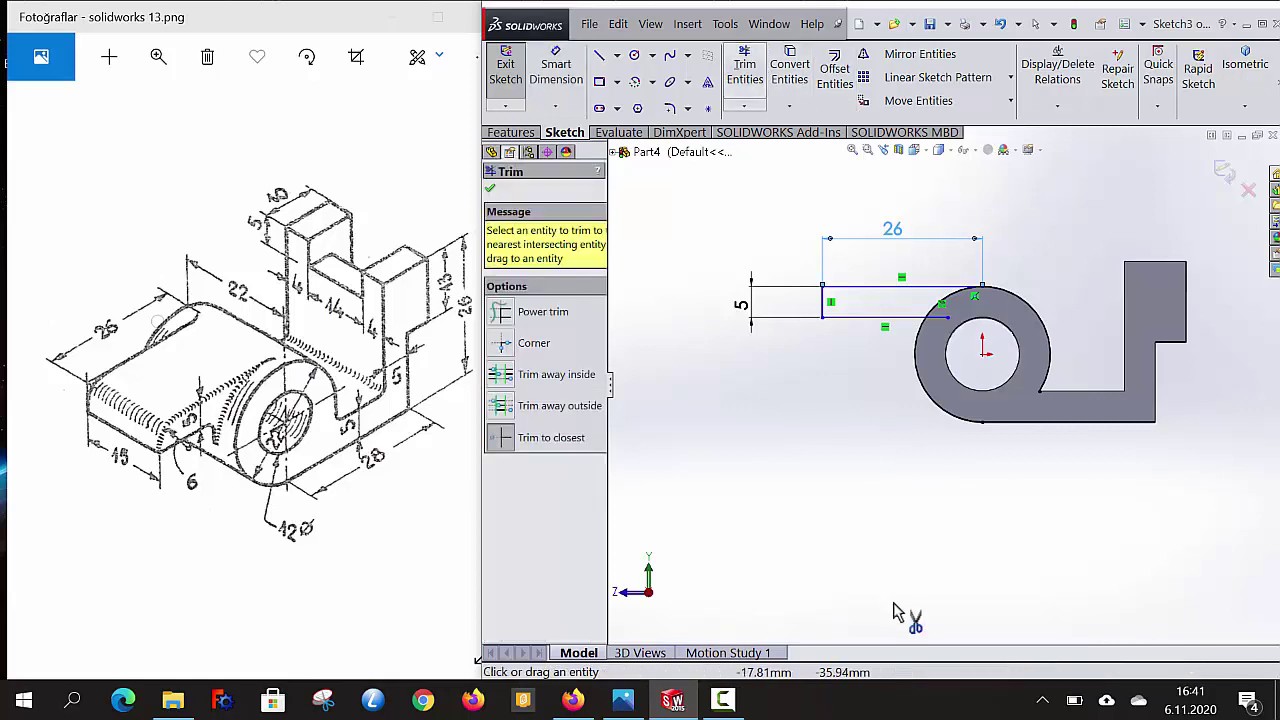
{"action": "left_click", "coordinate": [945, 410]}
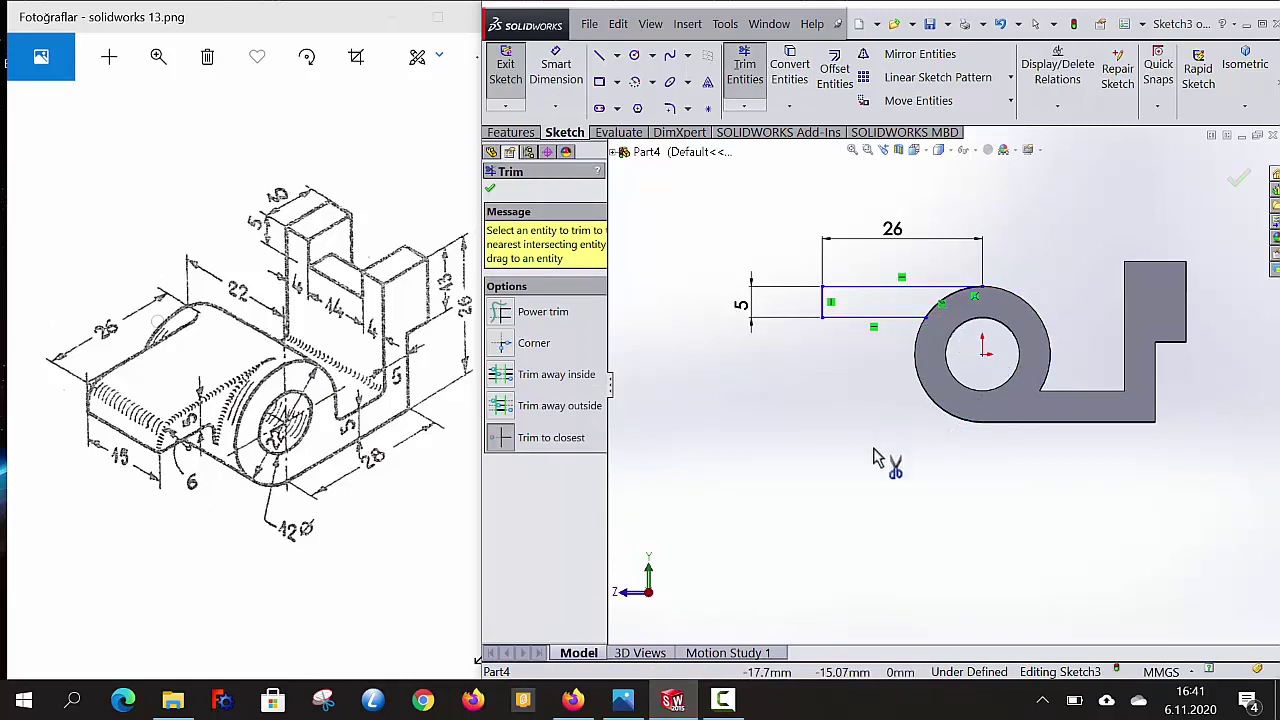
{"action": "key", "text": "Escape"}
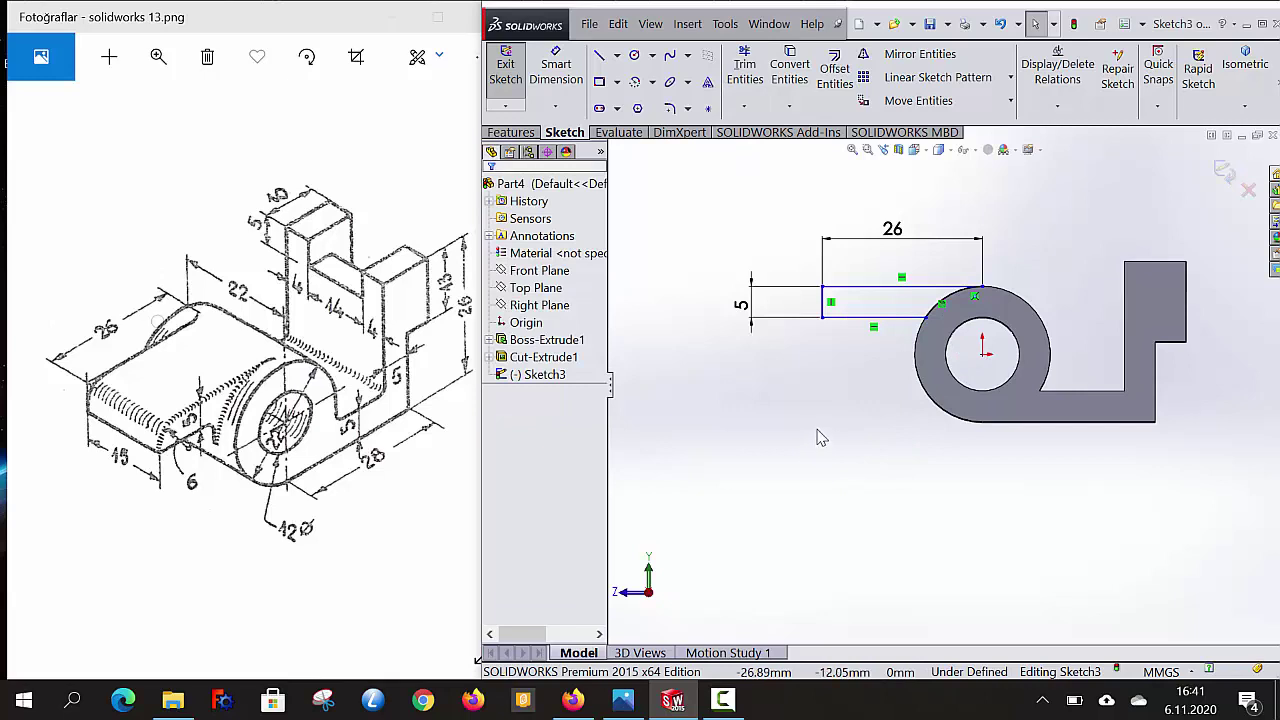
Attempt a 6 mm sketch fillet on the tab's end corner, then cancel it
{"action": "left_click", "coordinate": [671, 108]}
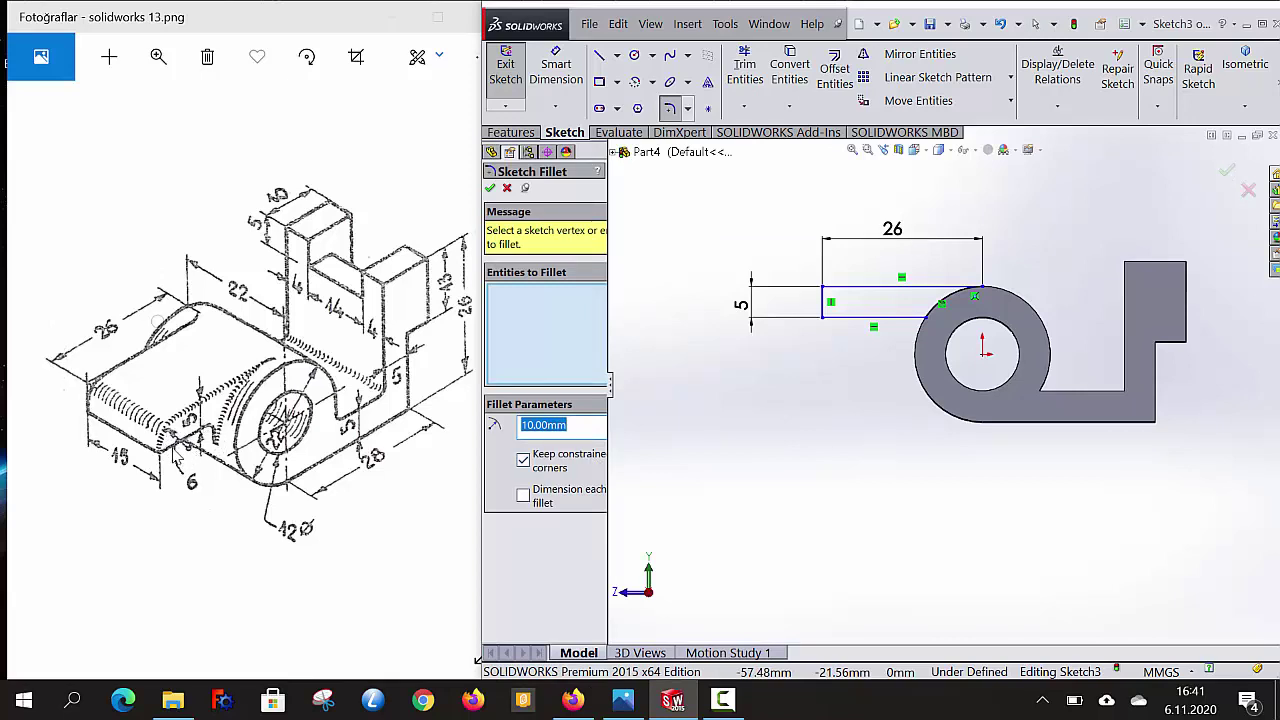
{"action": "type", "text": "6"}
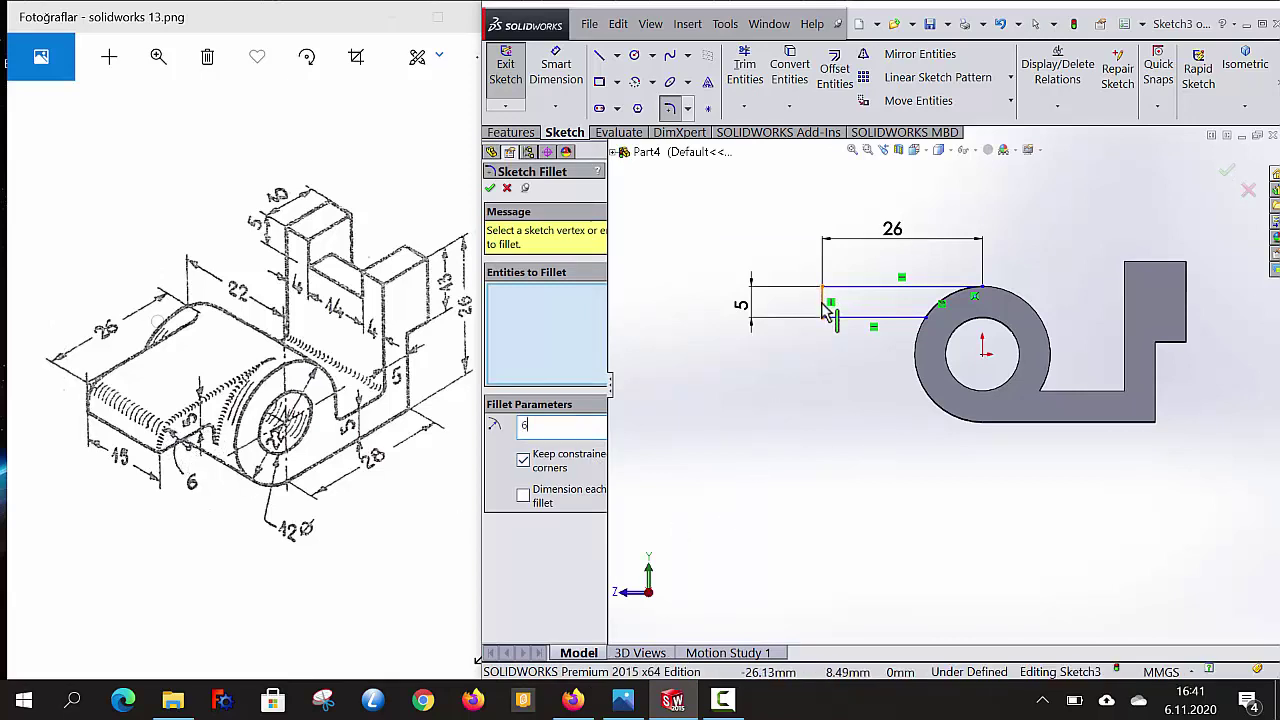
{"action": "left_click", "coordinate": [851, 290]}
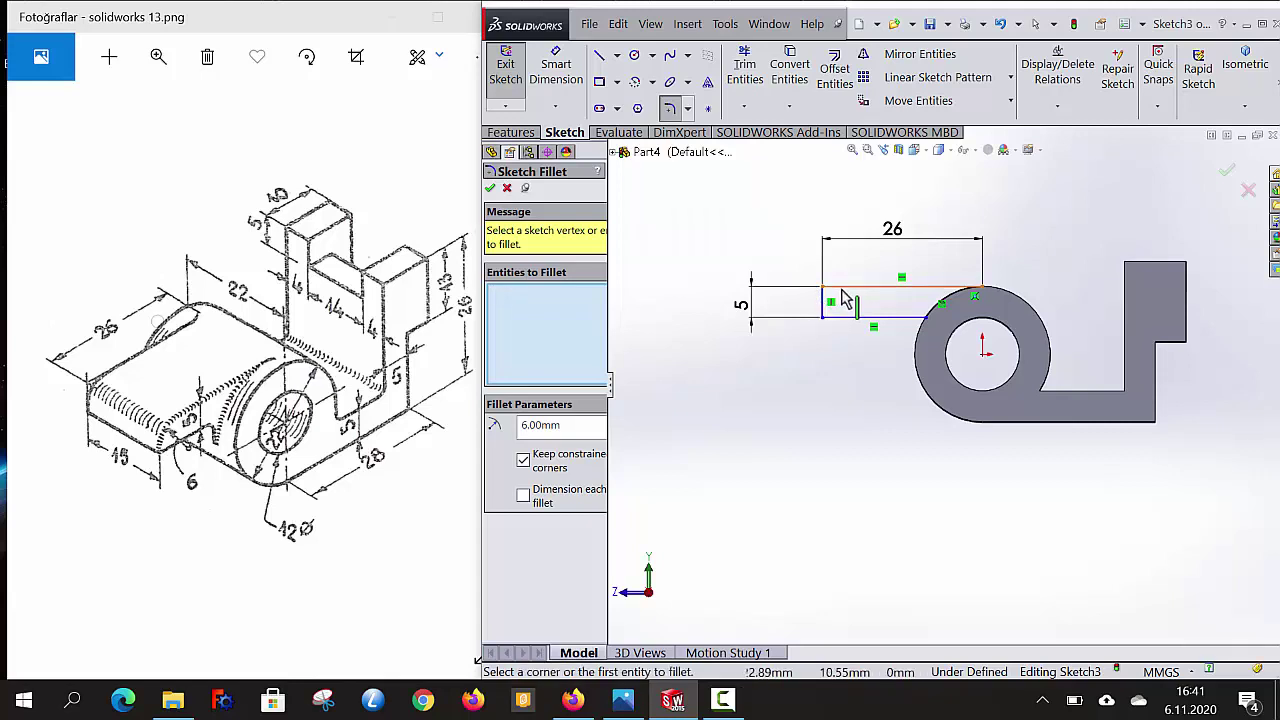
{"action": "left_click", "coordinate": [823, 316]}
{"action": "left_click", "coordinate": [824, 318]}
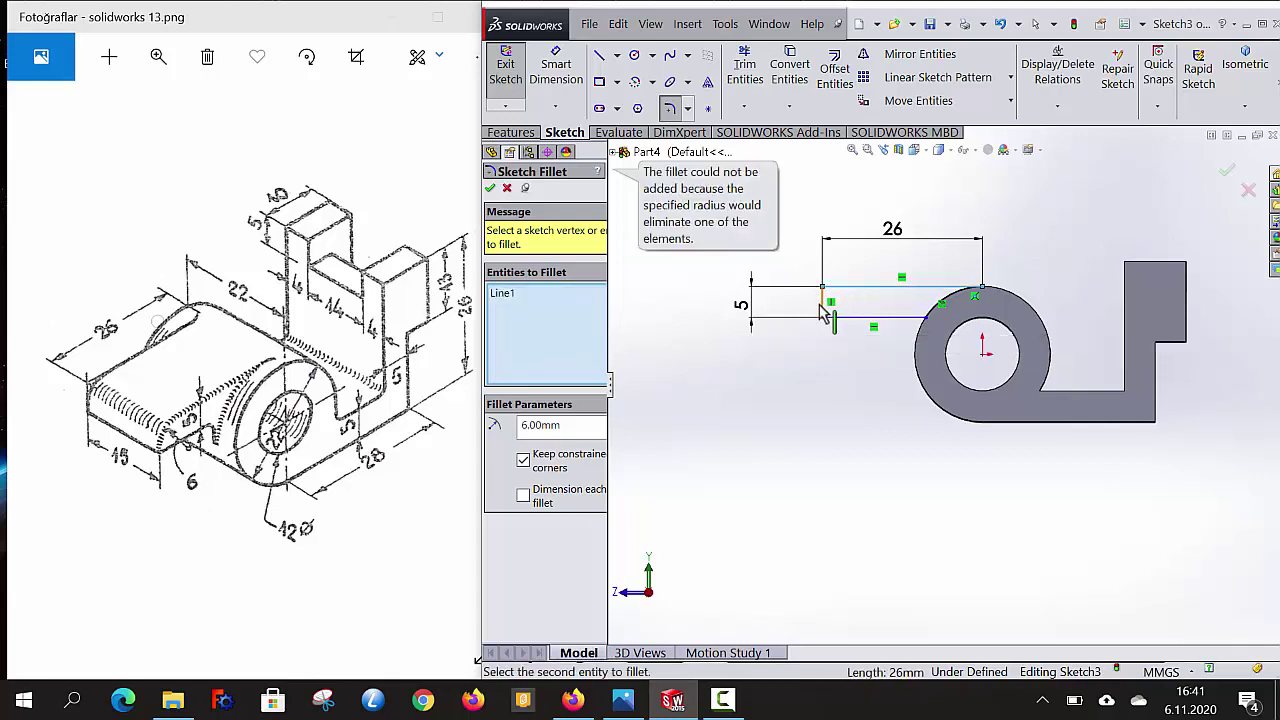
{"action": "left_click", "coordinate": [507, 188]}
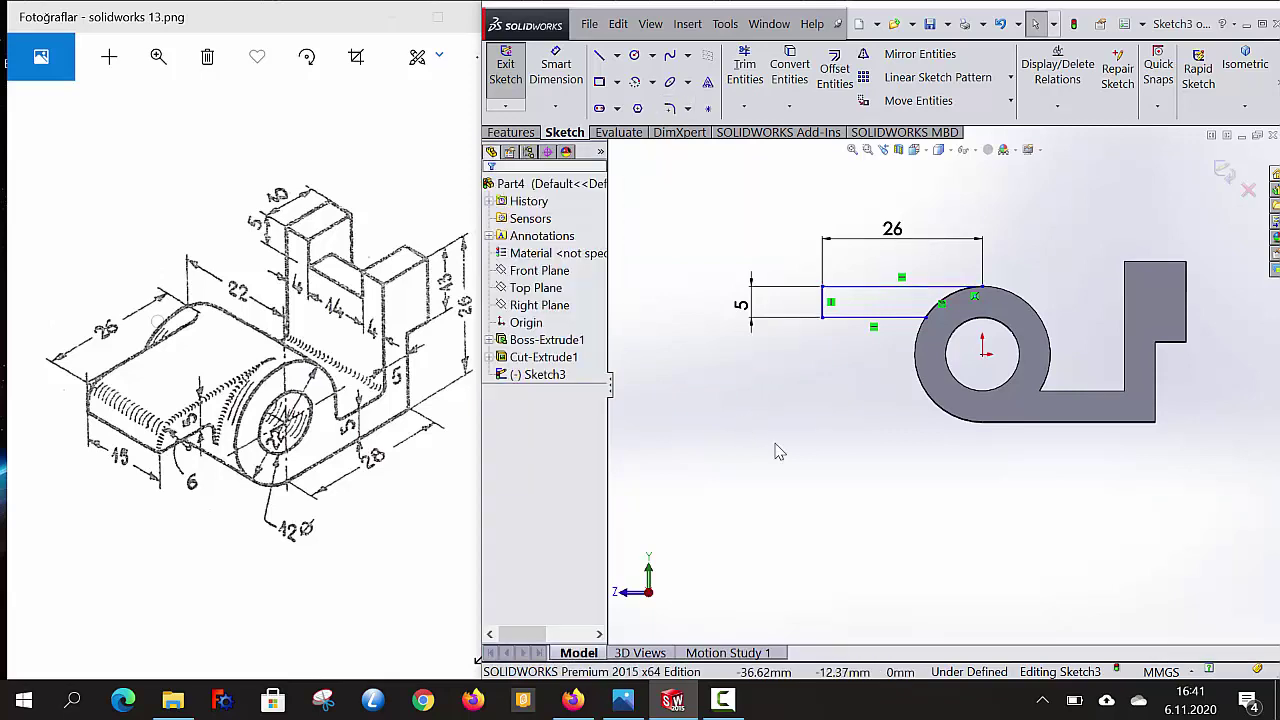
Extrude the tab sketch 15 mm Mid Plane into Boss-Extrude2
{"action": "left_click", "coordinate": [1224, 172]}
{"action": "left_click", "coordinate": [1246, 72]}
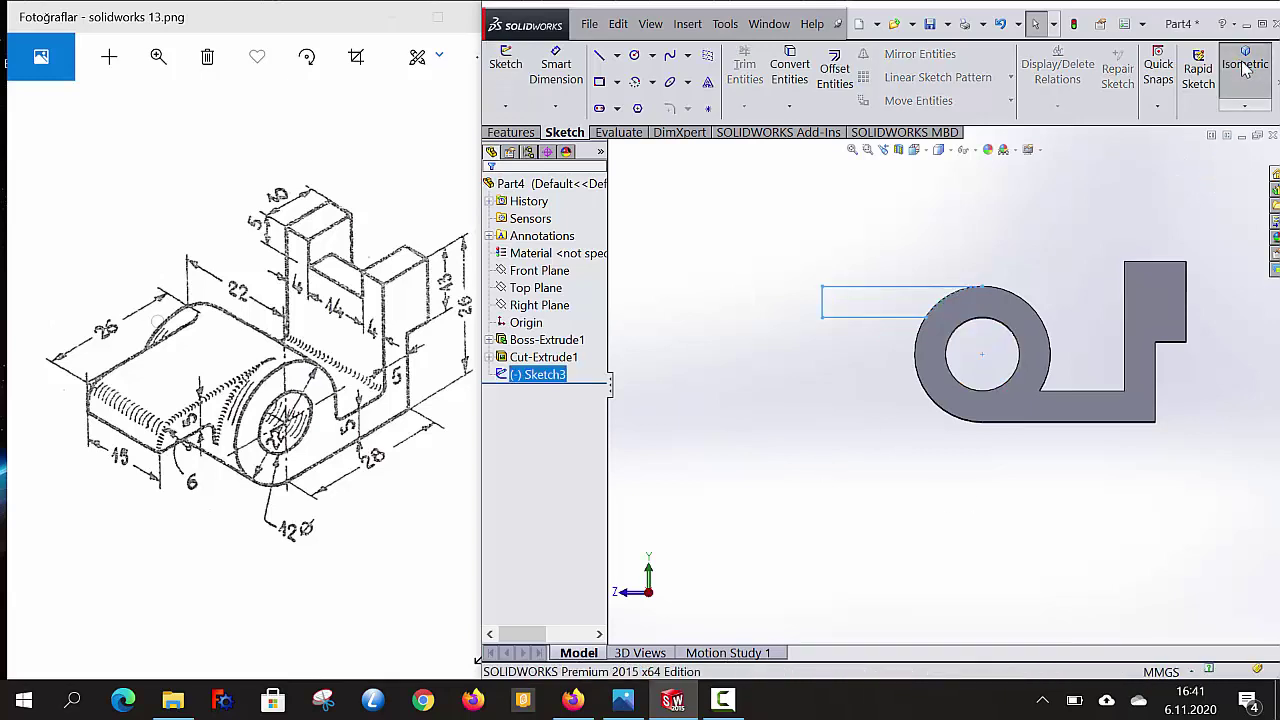
{"action": "left_click", "coordinate": [511, 132]}
{"action": "left_click", "coordinate": [527, 80]}
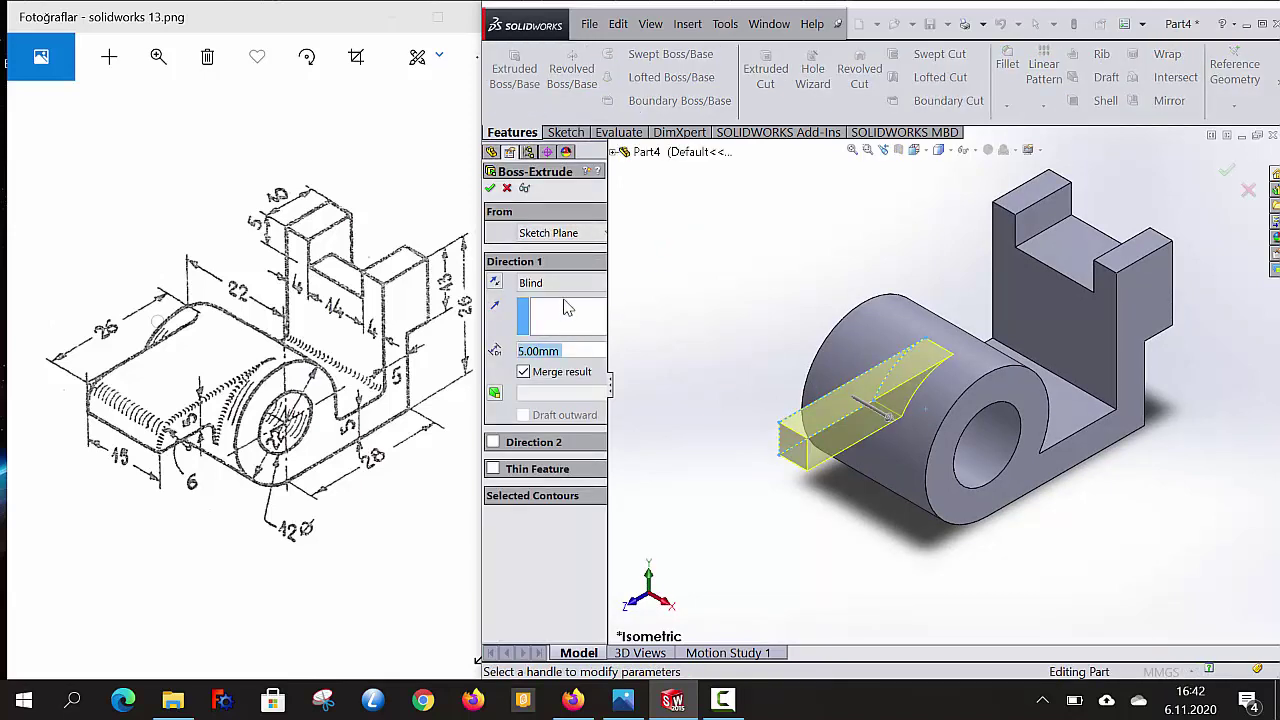
{"action": "left_click", "coordinate": [560, 284]}
{"action": "left_click", "coordinate": [552, 392]}
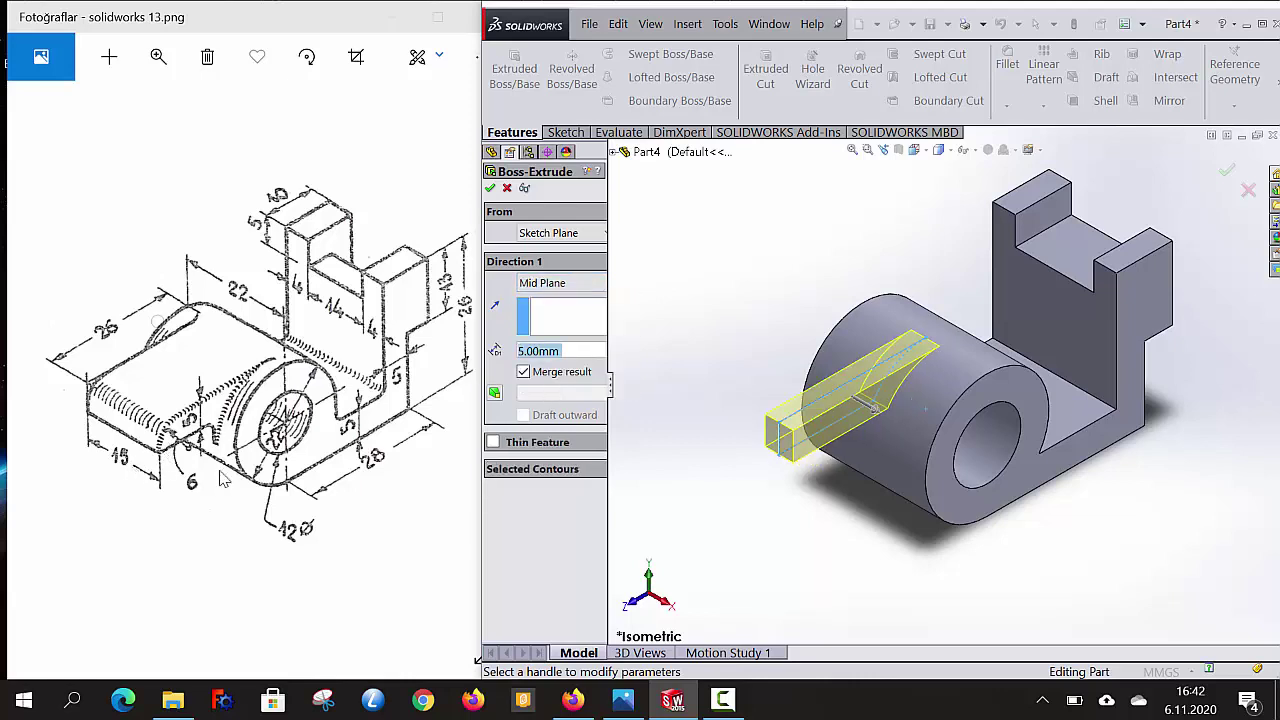
{"action": "type", "text": "15"}
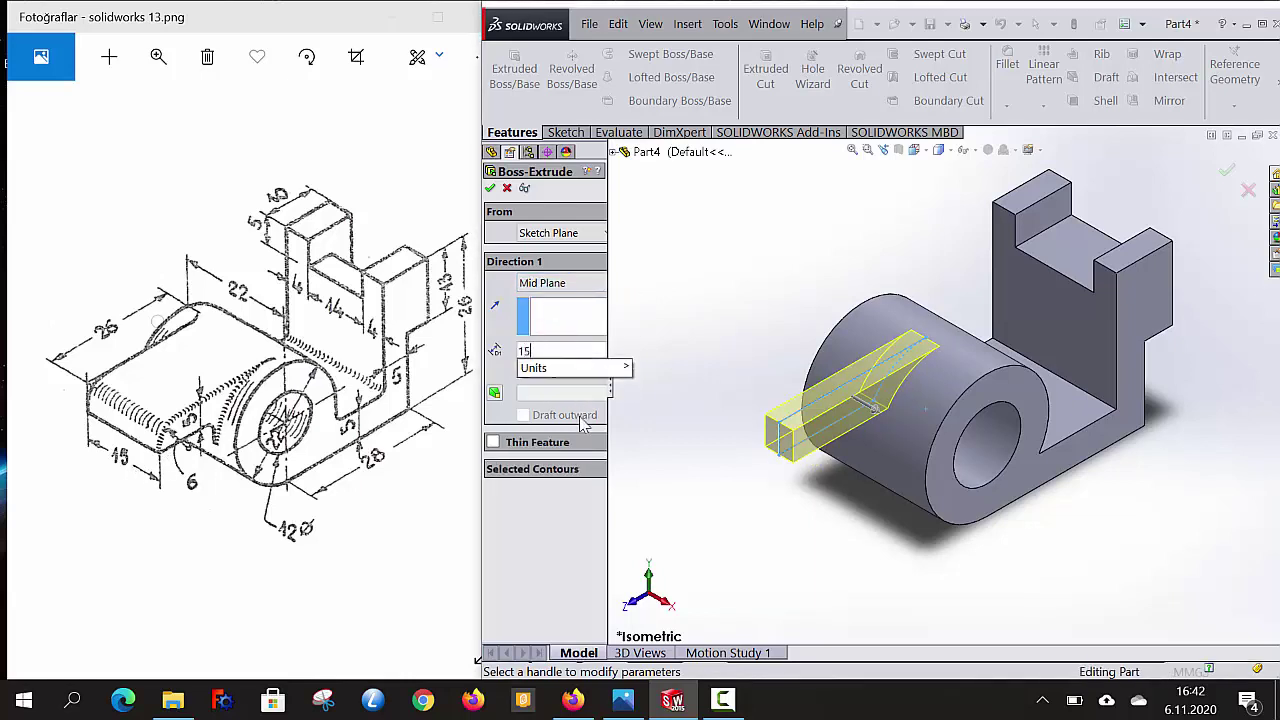
{"action": "key", "text": "Return"}
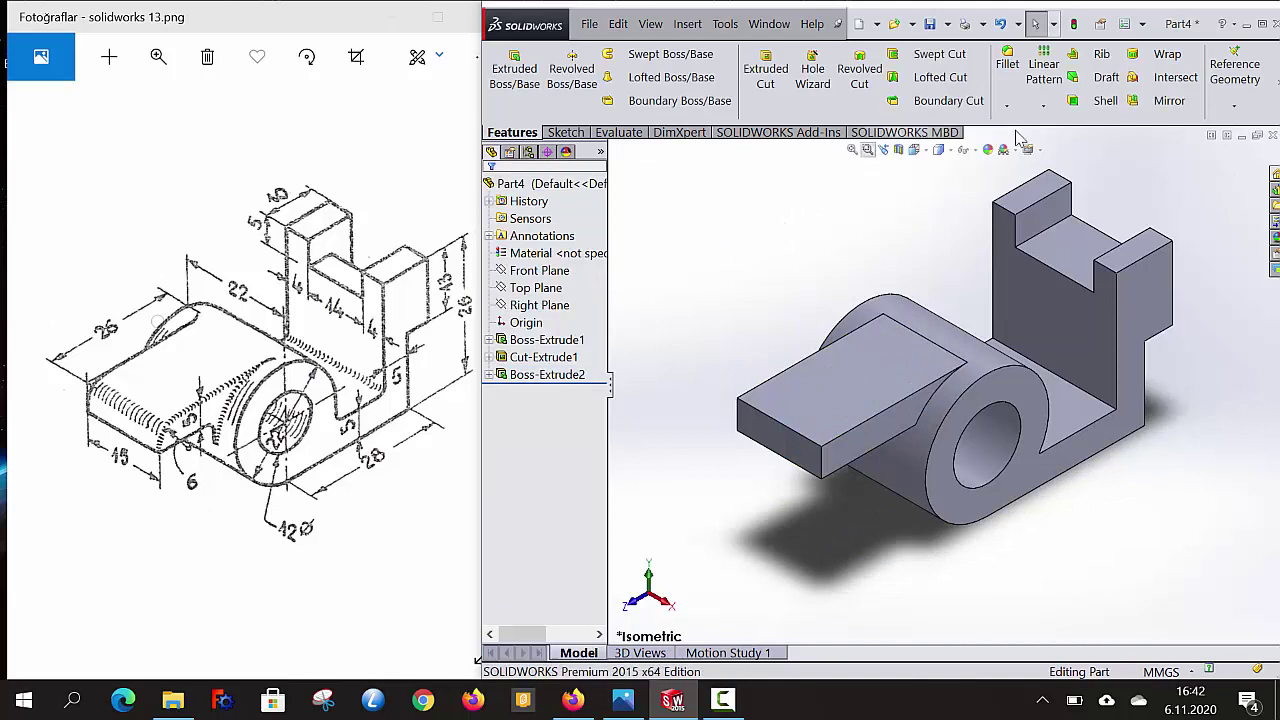
Apply a 6 mm fillet to the tab's outer end edge
{"action": "left_click", "coordinate": [1007, 65]}
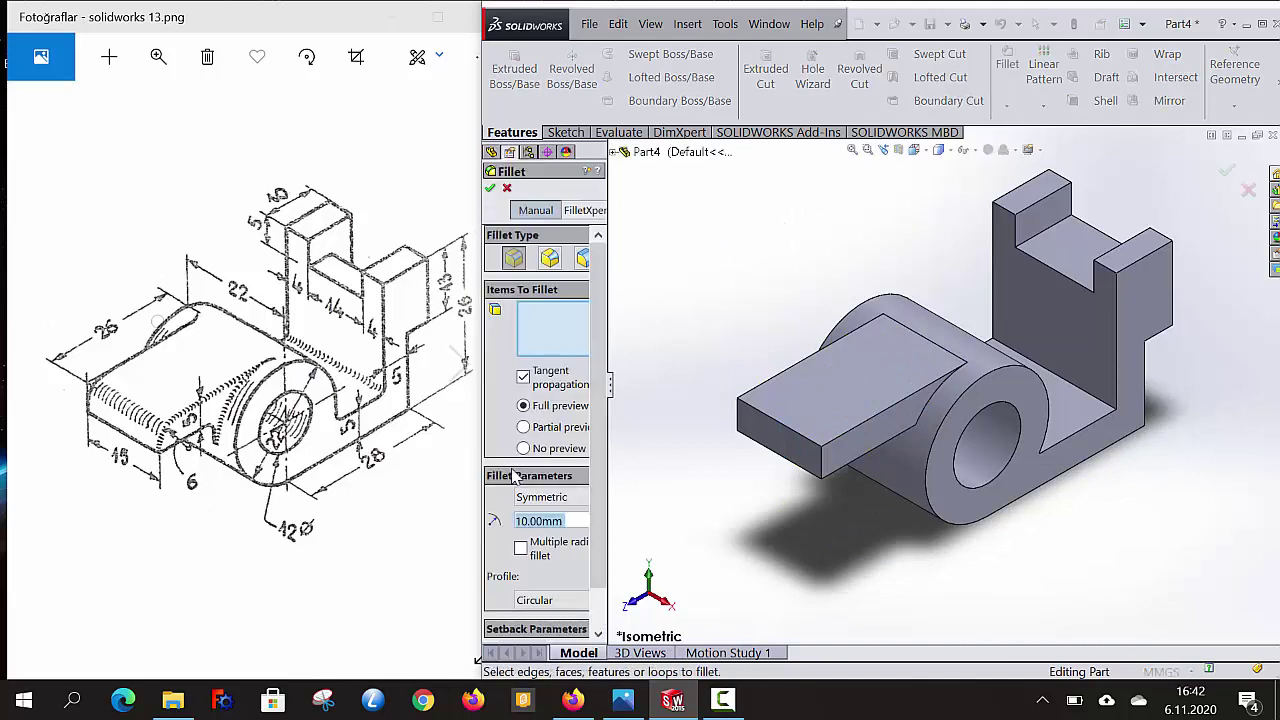
{"action": "type", "text": "6"}
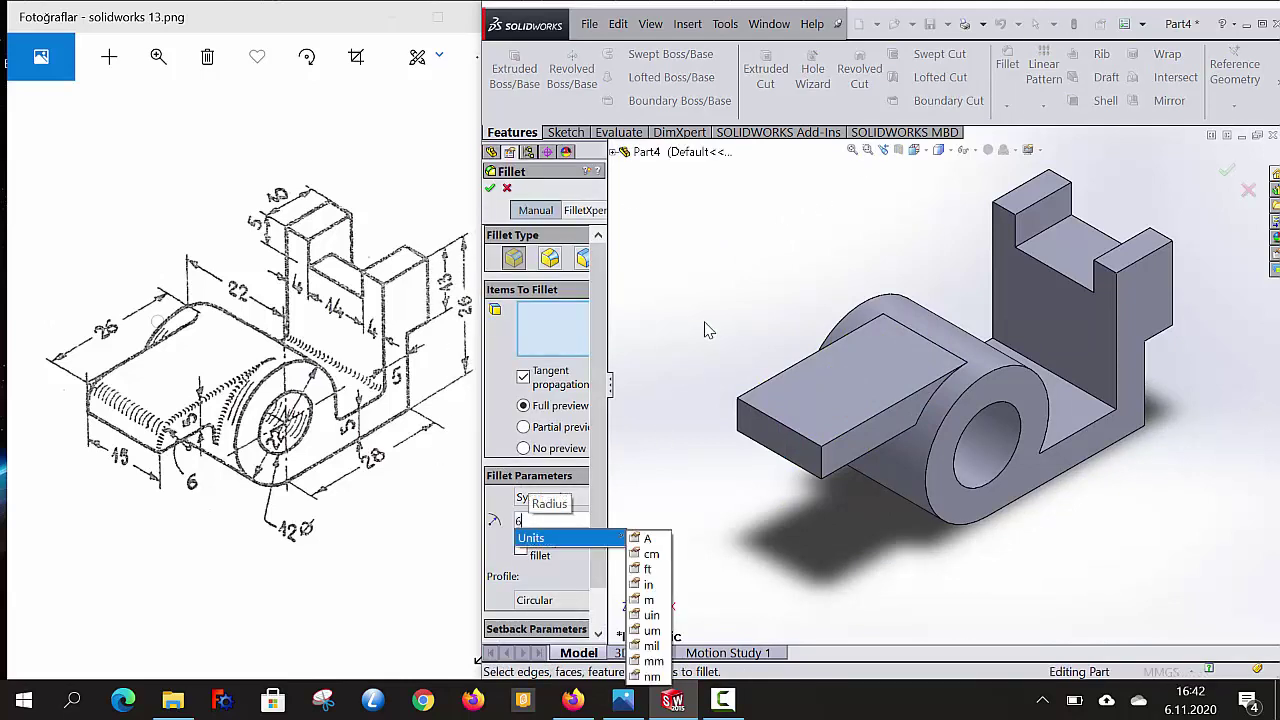
{"action": "key", "text": "Return"}
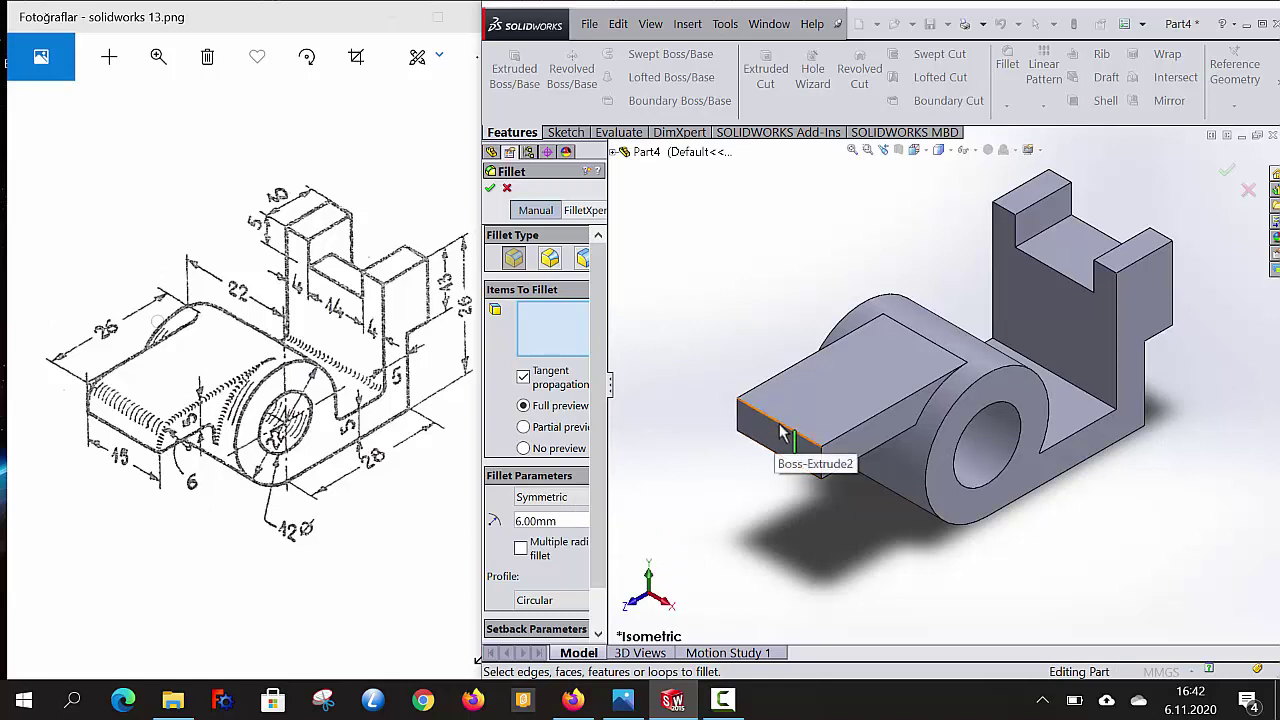
{"action": "left_click", "coordinate": [775, 431]}
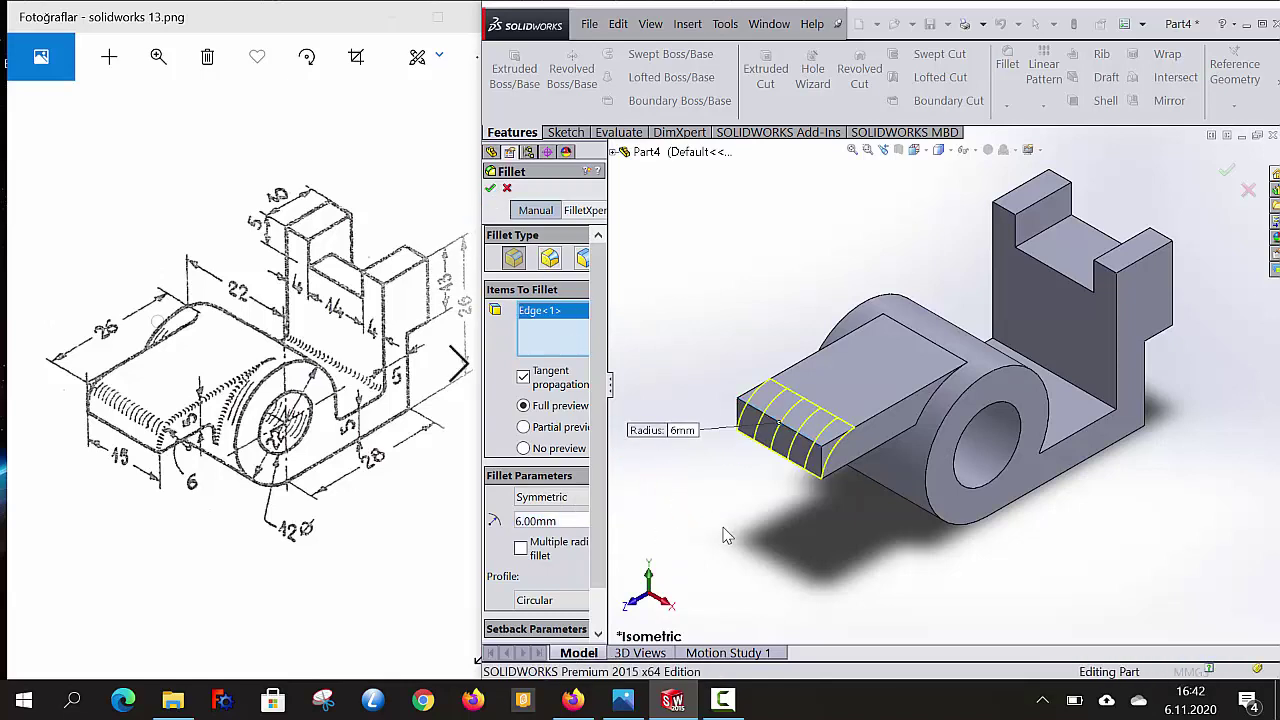
{"action": "key", "text": "Return"}
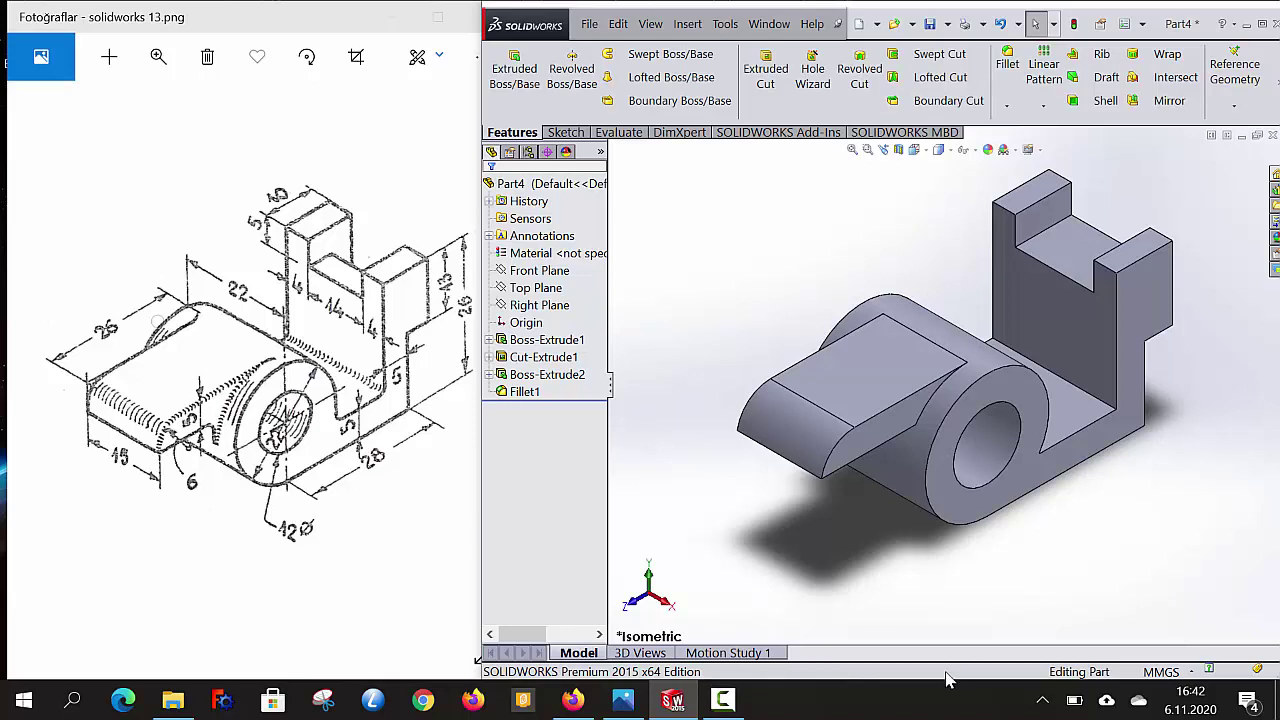
{"action": "left_click", "coordinate": [744, 705]}
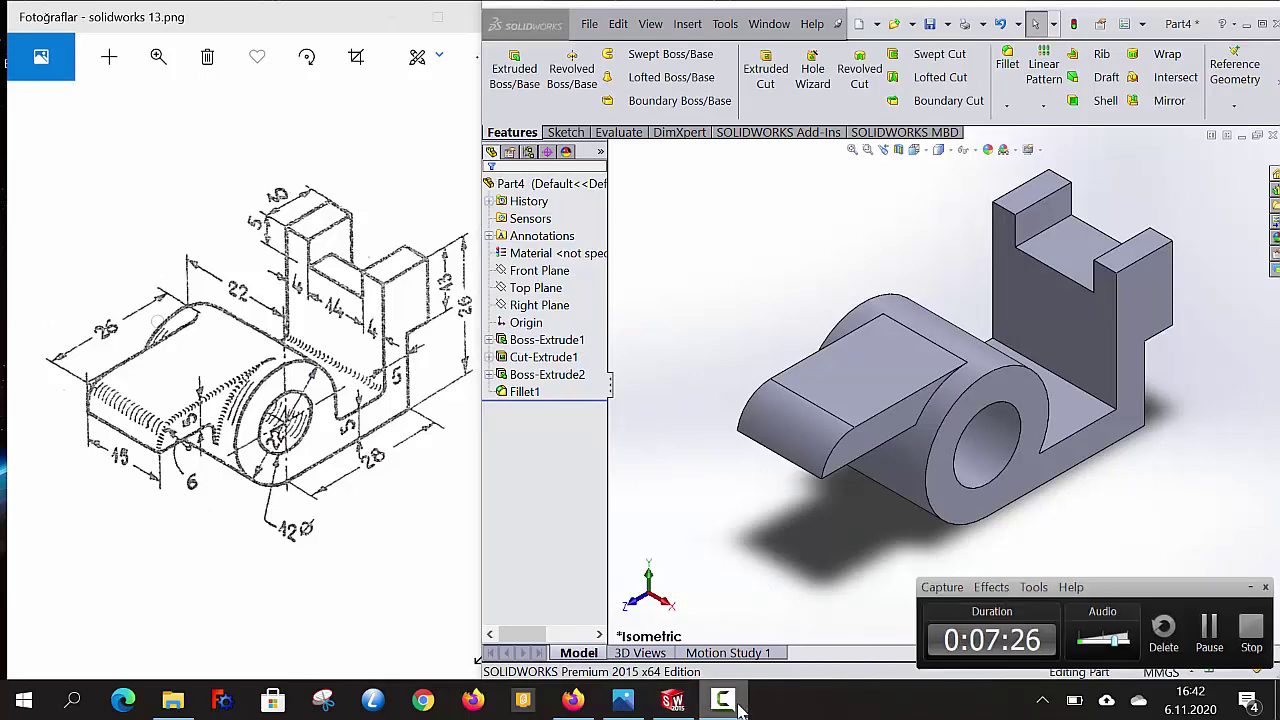